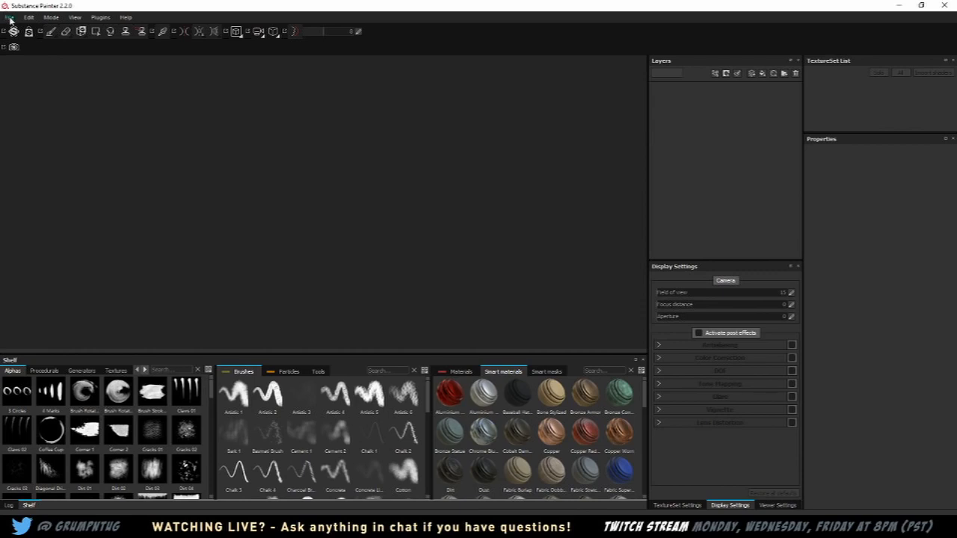
Step: Start a new project and select low.obj from the primer folder as its mesh
left_click(10, 18)
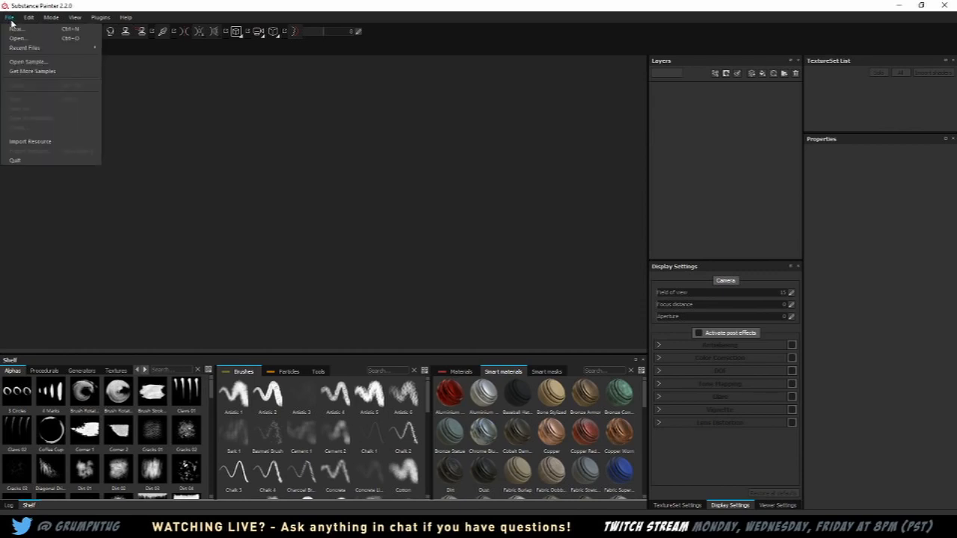
left_click(15, 28)
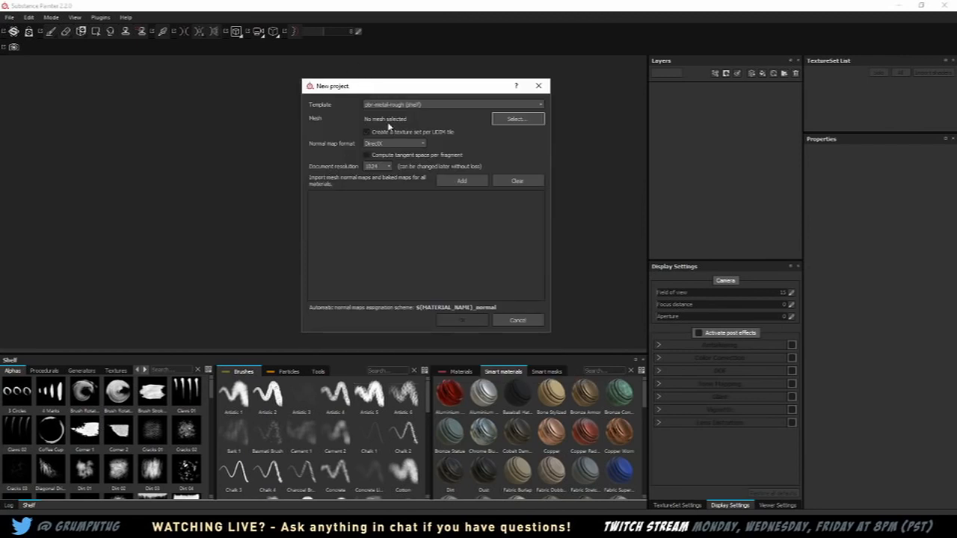
left_click(509, 119)
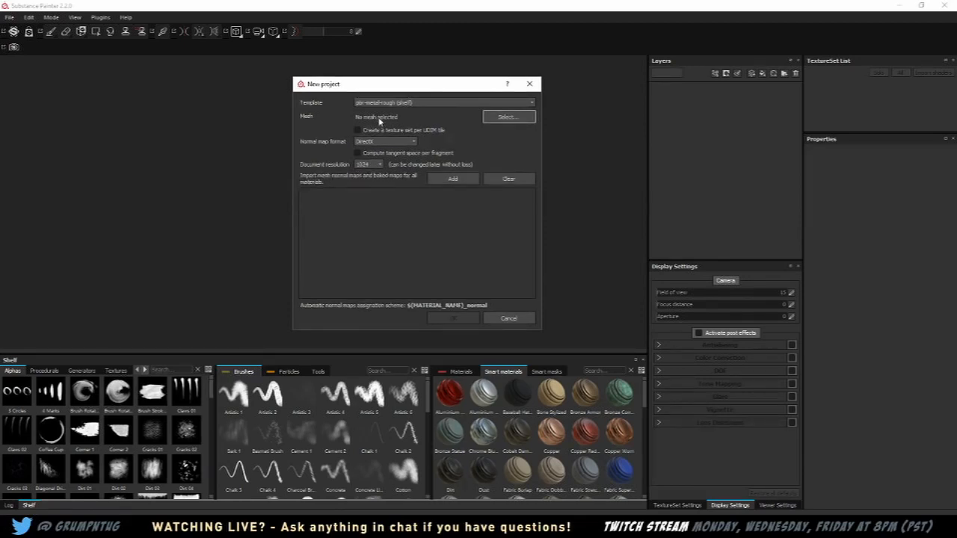
left_click(508, 117)
left_click(609, 169)
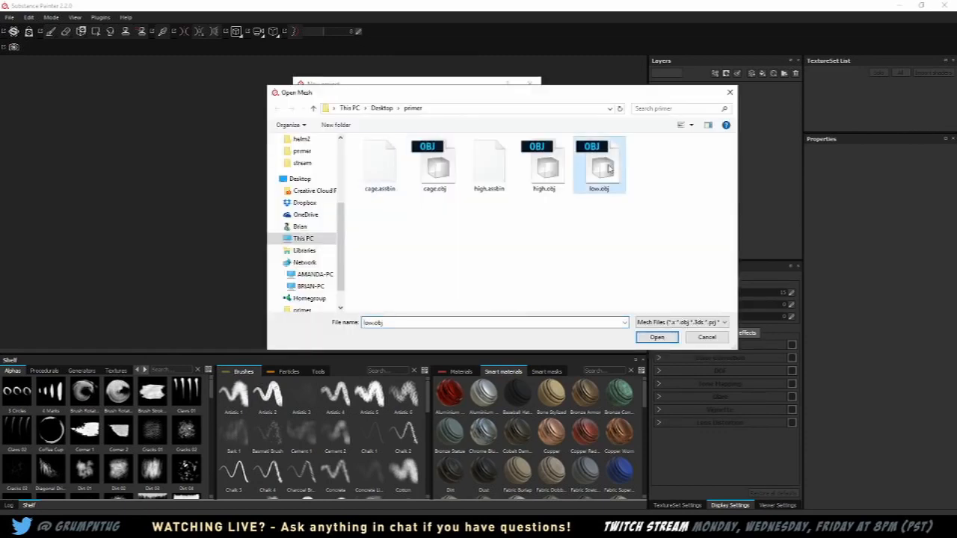
left_click(658, 338)
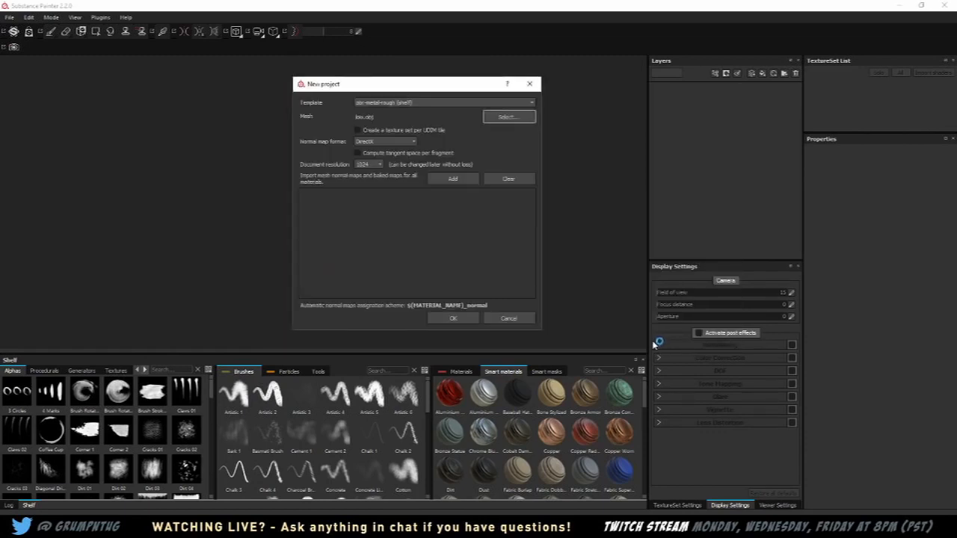
left_click_drag(414, 88, 400, 84)
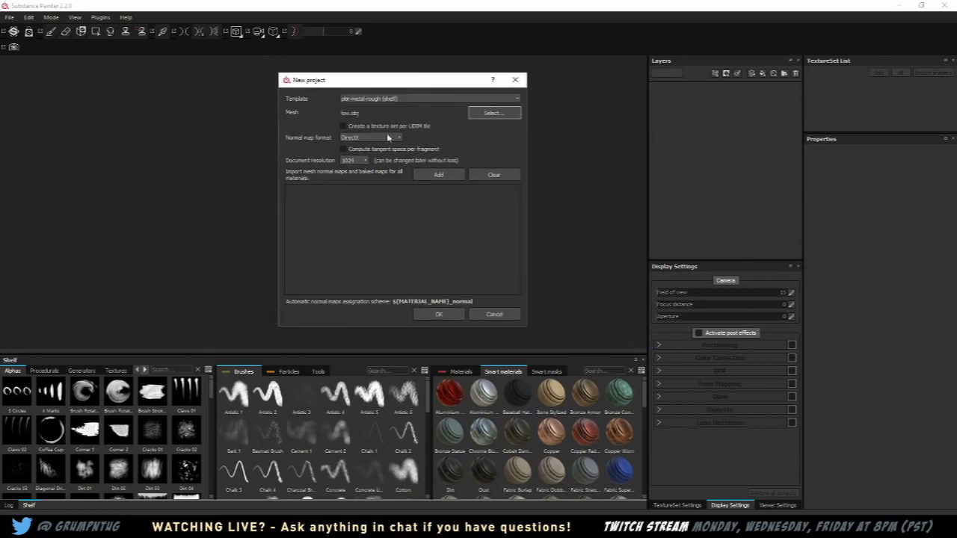
Step: Set the document resolution to 1024 and create the project
left_click(365, 161)
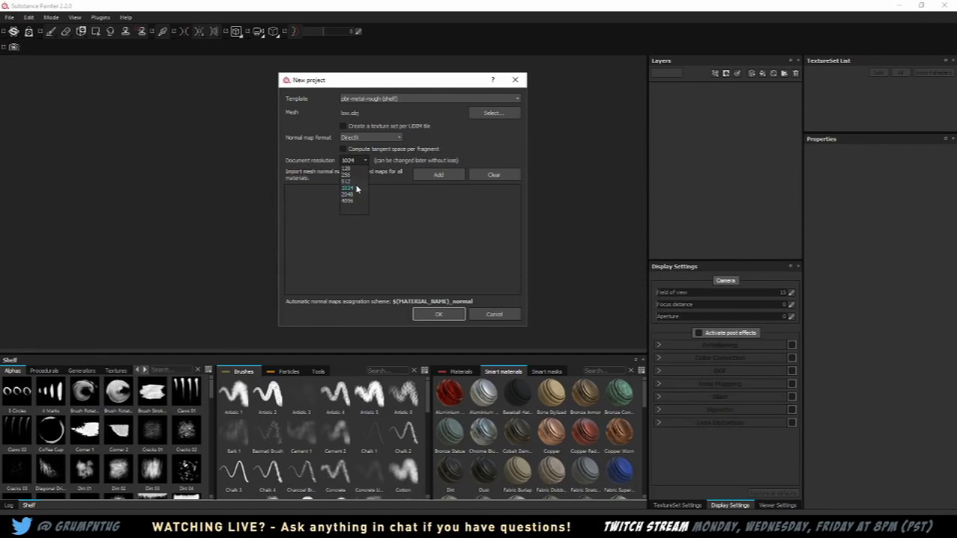
left_click(357, 187)
left_click_drag(421, 84, 405, 82)
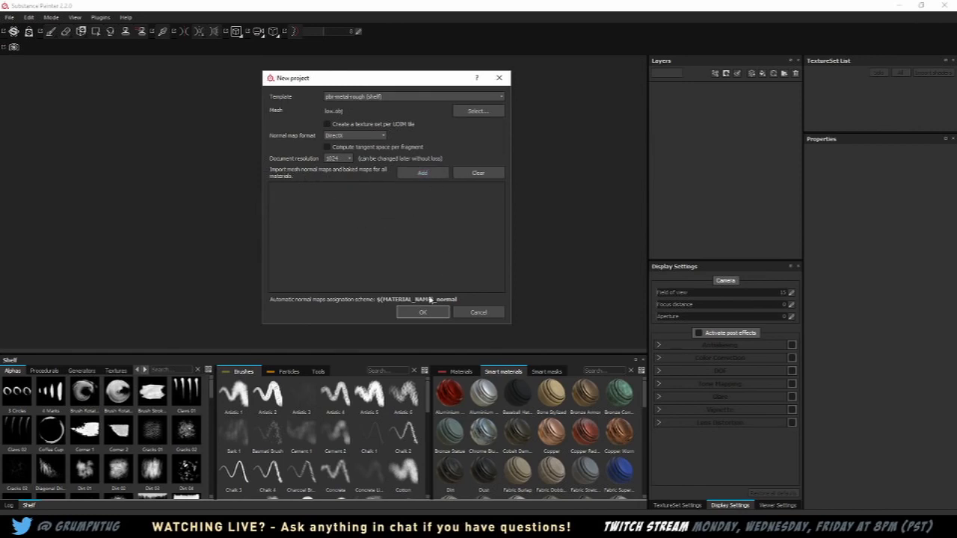
left_click_drag(393, 74, 388, 72)
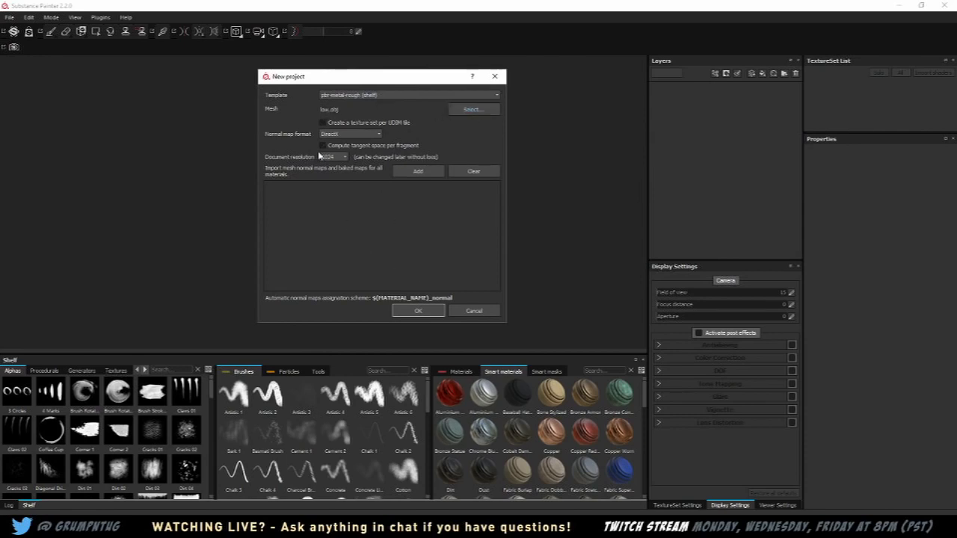
left_click(416, 312)
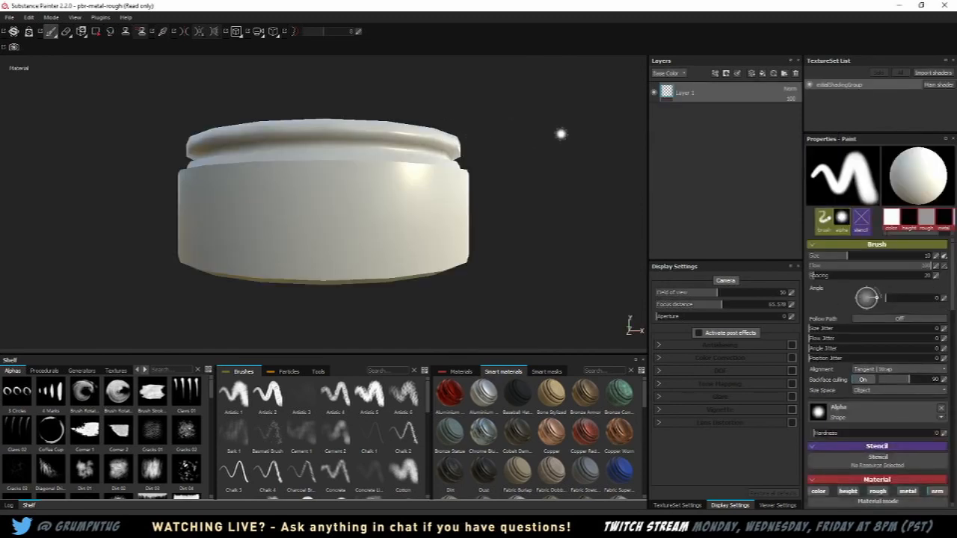
Step: Examine the unbaked low-poly mesh from the side and from above
mouse_move(561, 136)
left_mouse_down("alt")
mouse_move(504, 163)
mouse_move(314, 158)
mouse_move(254, 124)
mouse_move(310, 156)
mouse_move(331, 192)
left_mouse_up("alt")
scroll(311, 168, "up", 3)
scroll(311, 168, "down", 4)
scroll(337, 192, "down", 1)
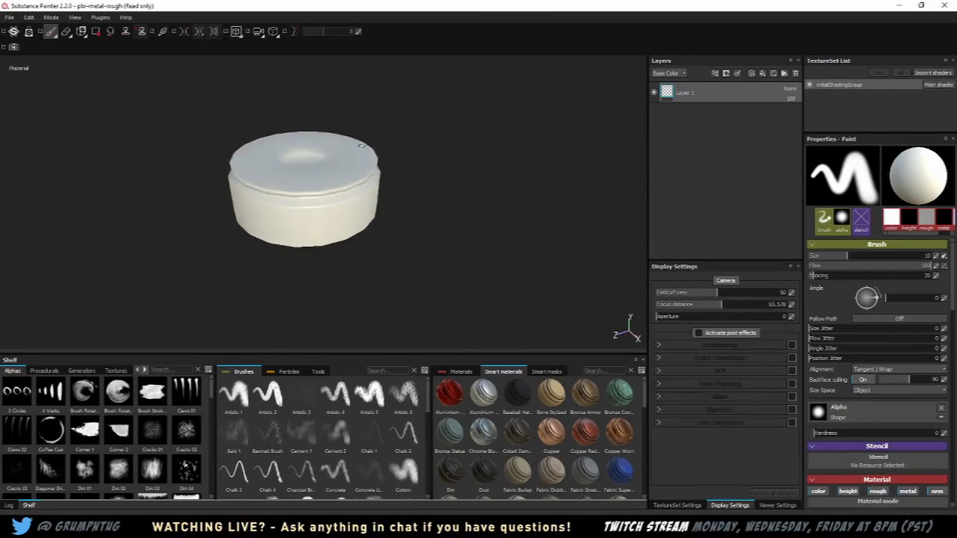
middle_click_drag(362, 147, 391, 190, "alt")
scroll(390, 190, "up", 3)
left_click_drag(429, 207, 382, 205, "alt")
middle_click_drag(382, 205, 449, 169, "alt")
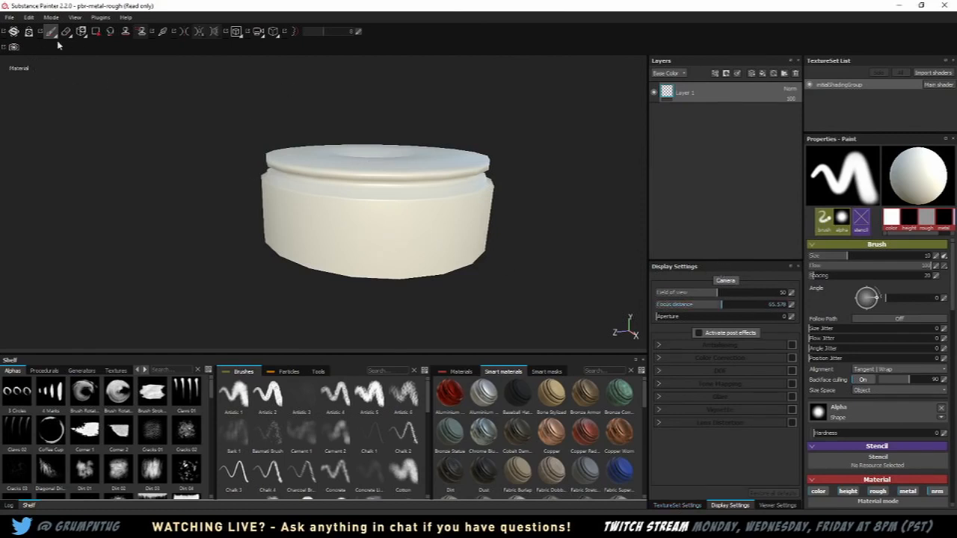
left_click(76, 18)
mouse_move(84, 33)
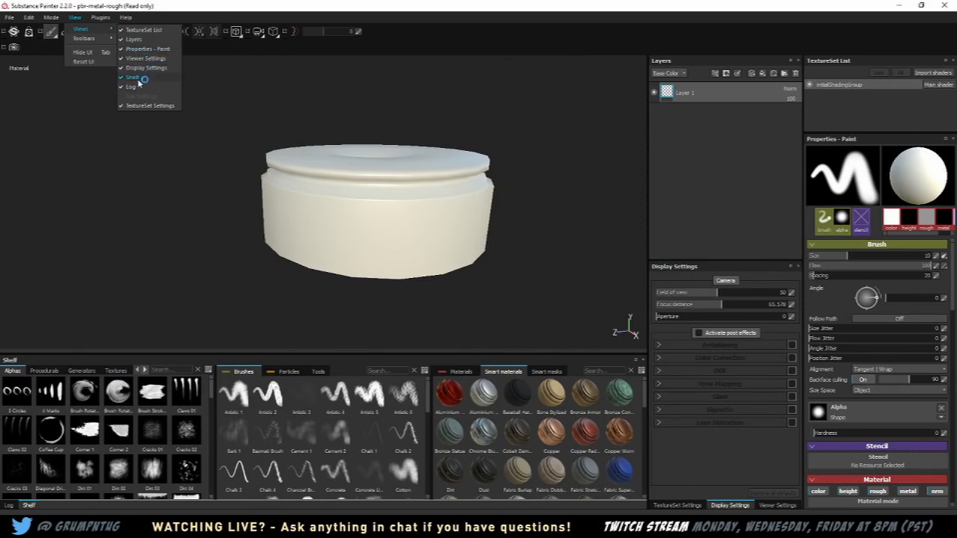
left_click(427, 8)
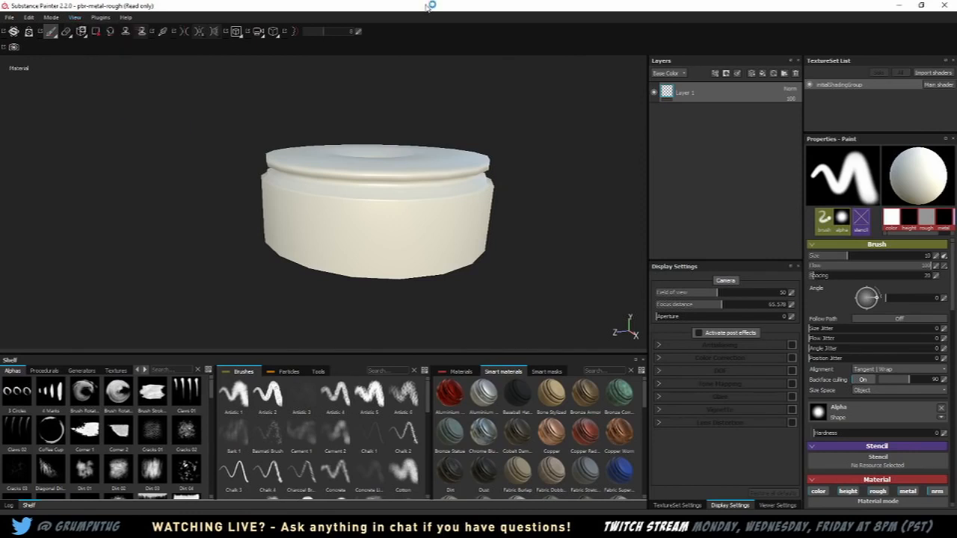
Step: Show the TextureSet settings and the Textures category of the shelf
left_click(698, 506)
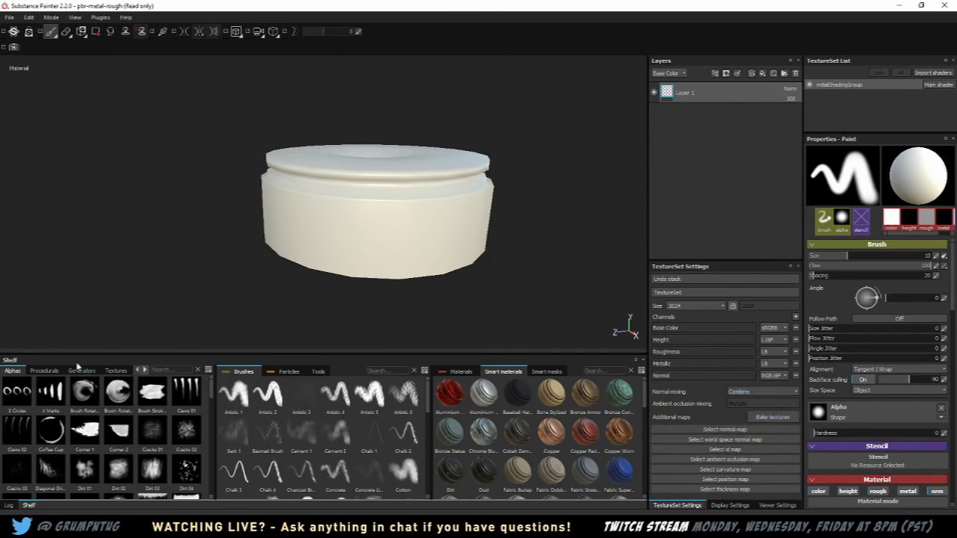
left_click(116, 371)
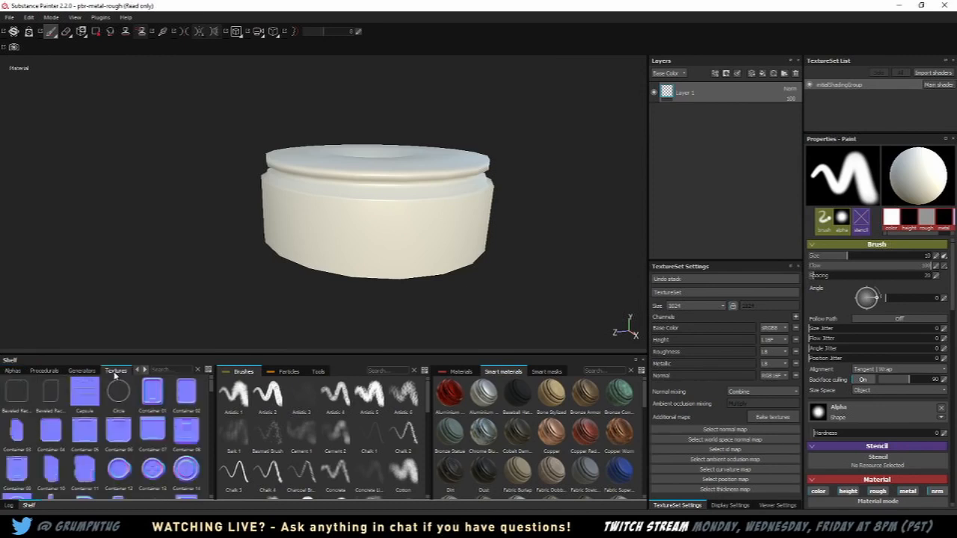
mouse_move(214, 382)
left_mouse_down()
mouse_move(212, 498)
mouse_move(207, 385)
left_mouse_up()
Step: Open the texture baking settings and add high.obj from the primer folder as the high definition mesh
left_click(779, 420)
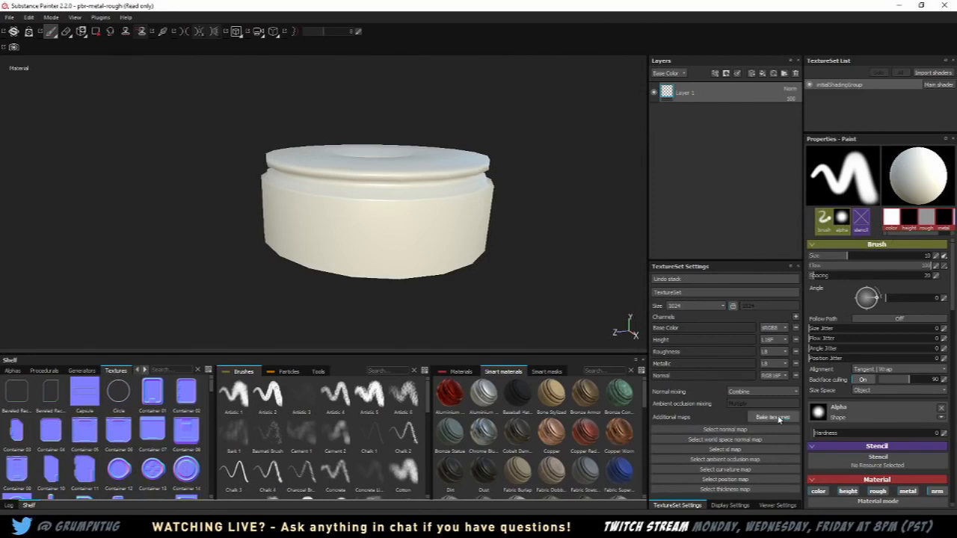
left_click_drag(516, 98, 471, 92)
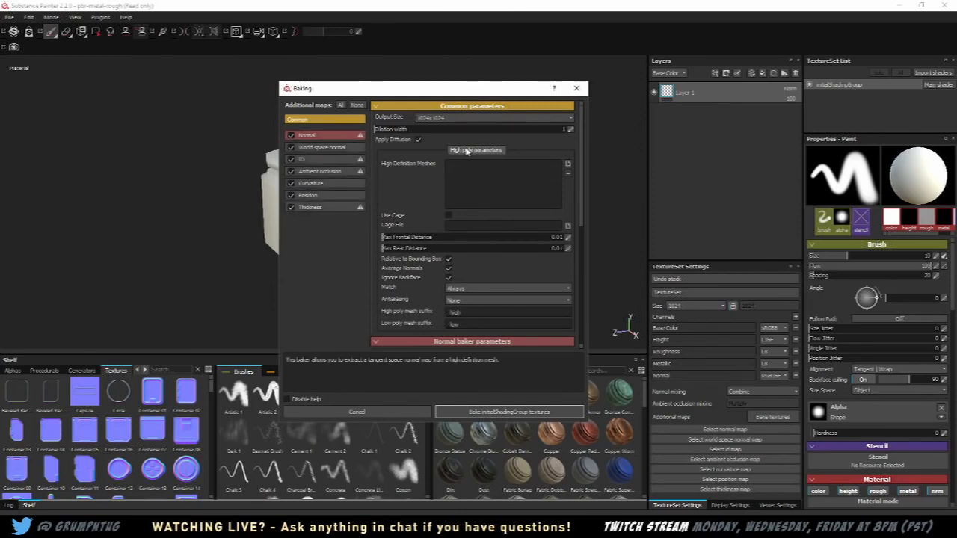
left_click(568, 164)
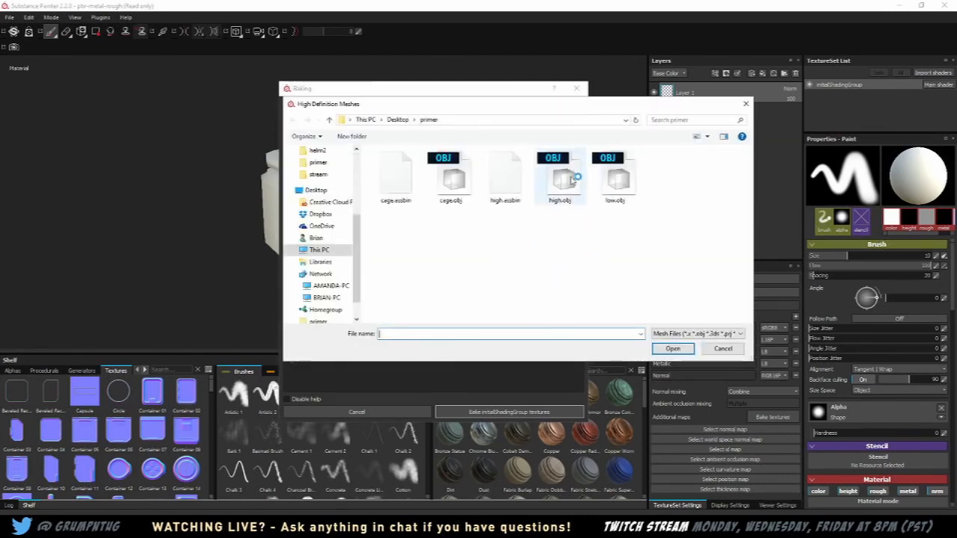
left_click(562, 178)
left_click(673, 348)
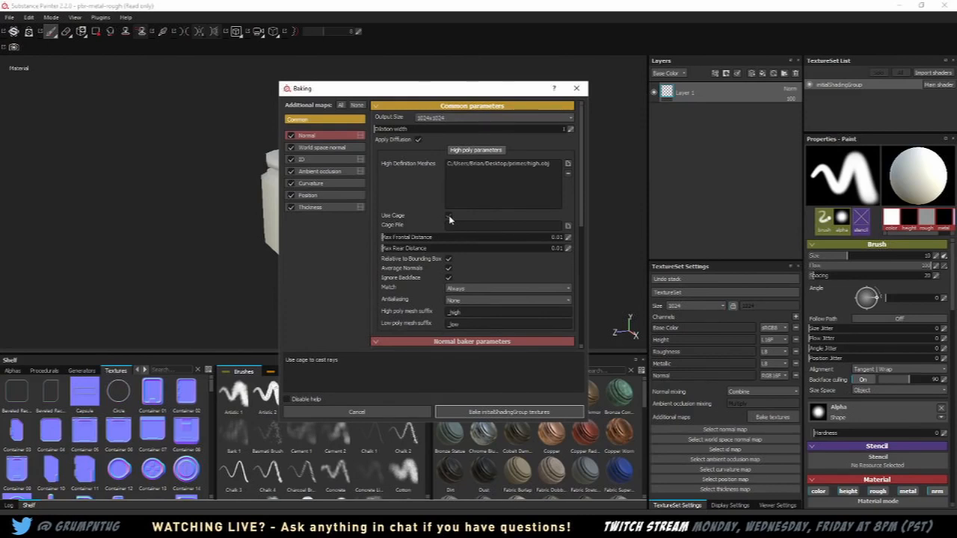
Step: Load cage.obj from the primer folder as the cage file for the bake
left_click(568, 225)
left_click(450, 196)
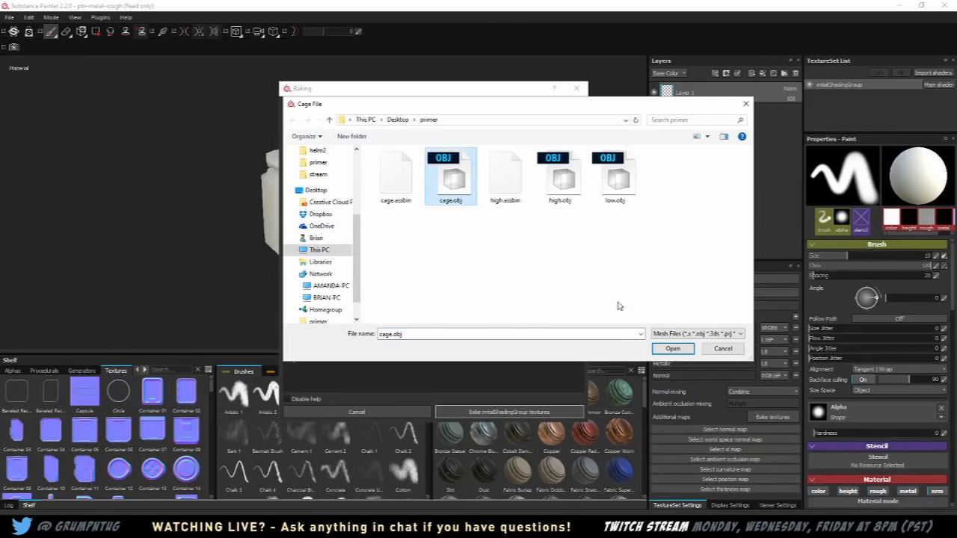
left_click(673, 349)
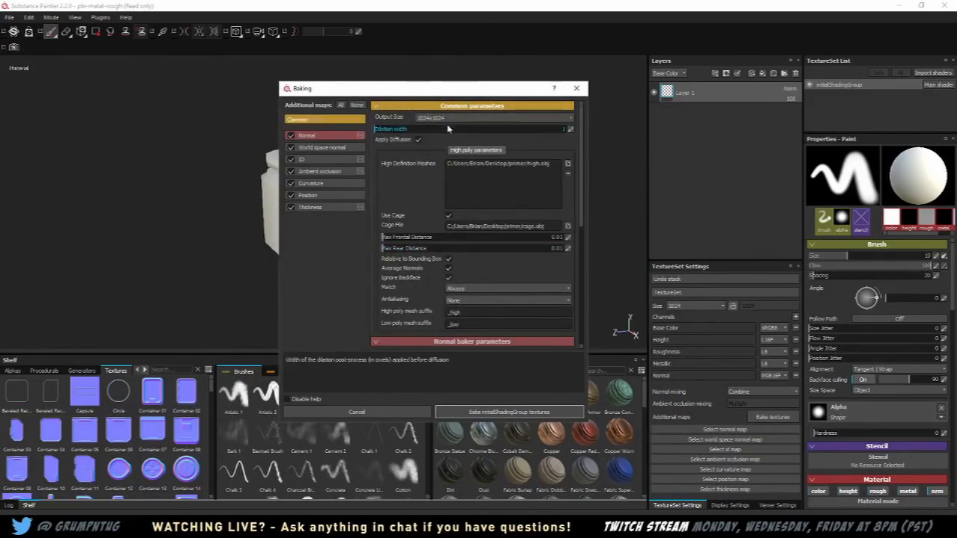
Step: Set the bake antialiasing to Subsampling 2x2
scroll(427, 277, "down", 2)
scroll(426, 277, "down", 1)
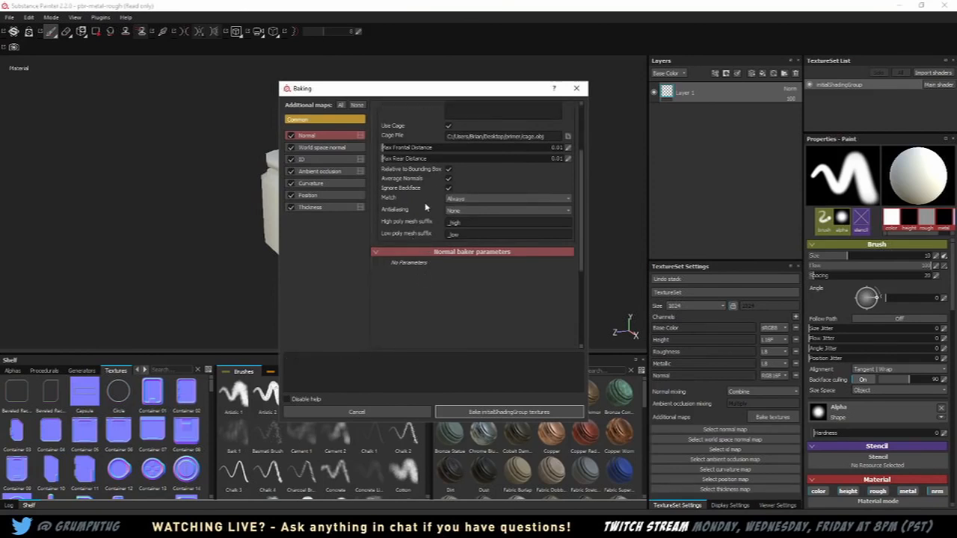
scroll(428, 254, "up", 1)
left_click(470, 240)
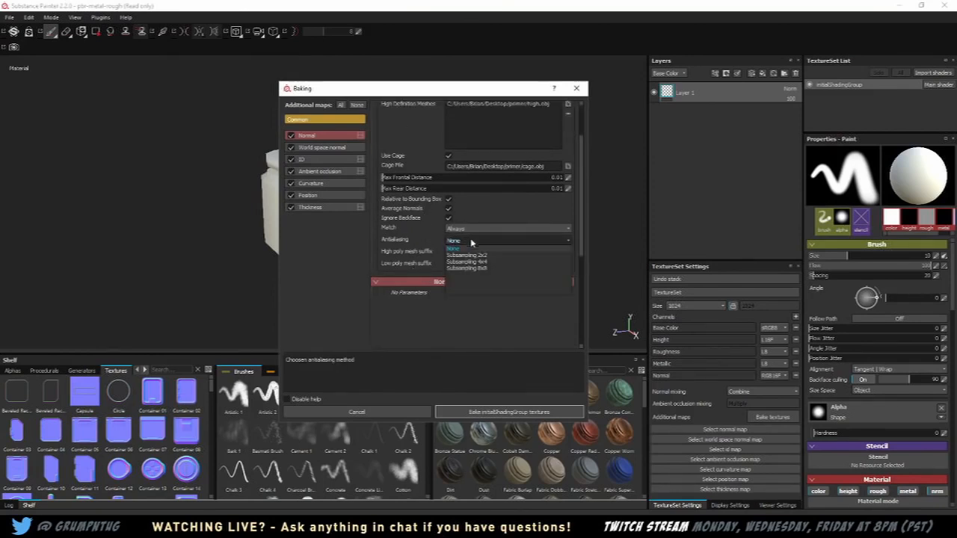
left_click(472, 253)
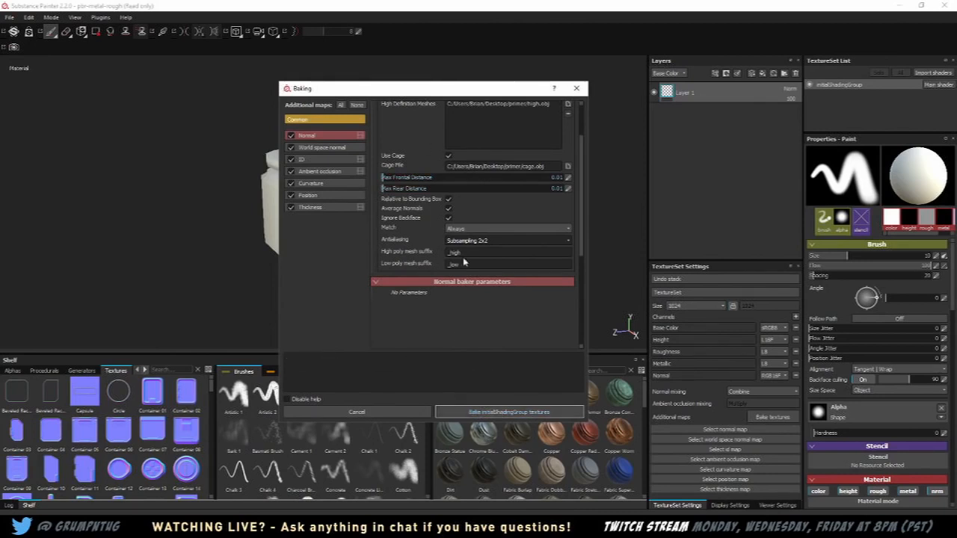
Step: Bake all additional maps for the initialShadingGroup texture set and close the finished progress dialog
left_click_drag(446, 93, 667, 68)
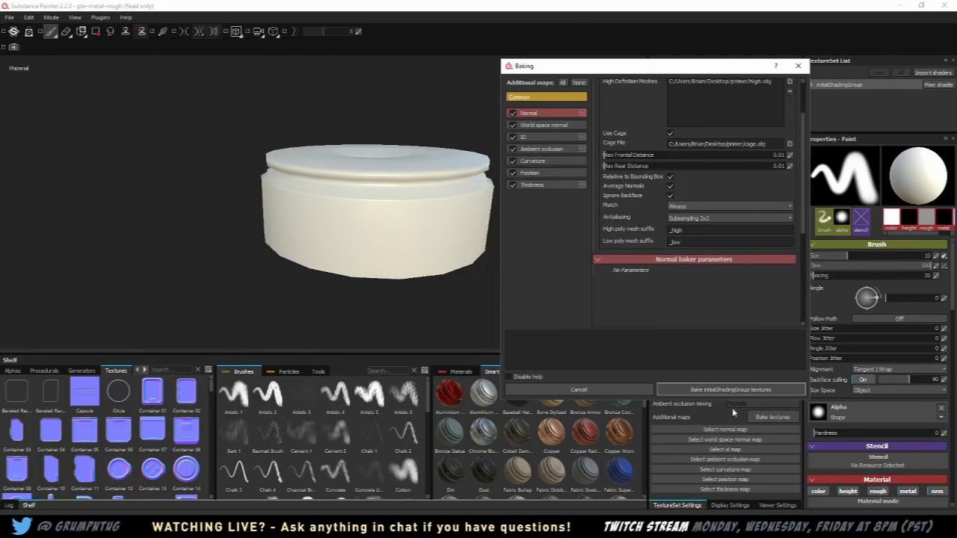
left_click(751, 394)
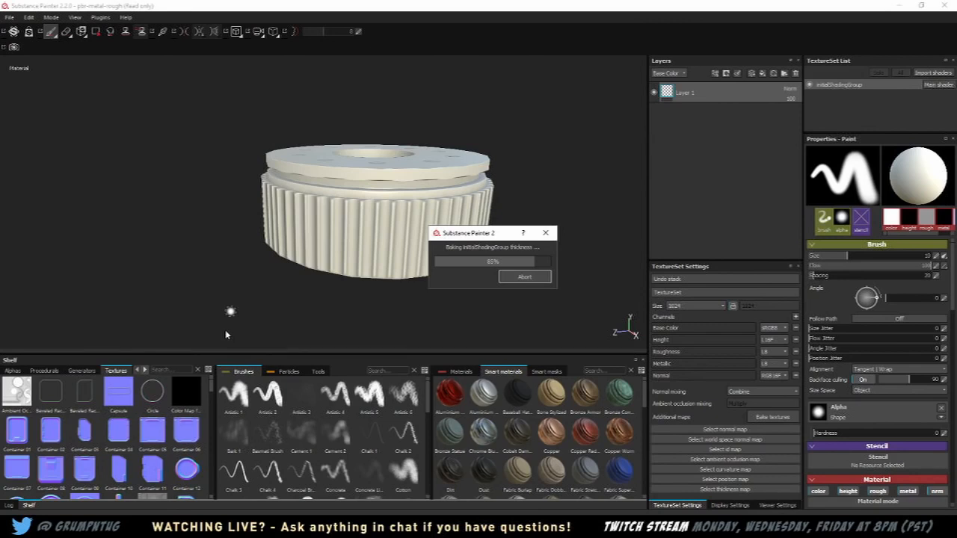
left_click(532, 277)
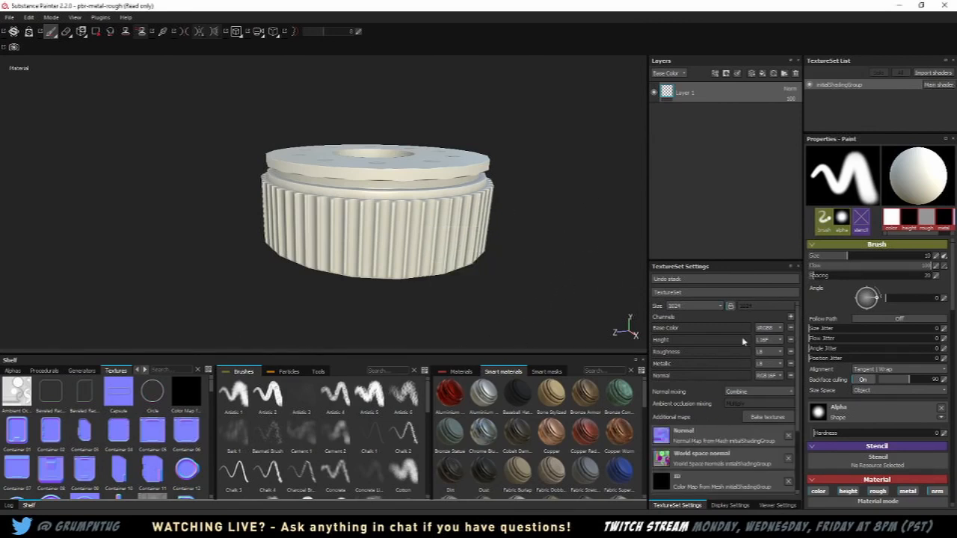
Step: Examine the list of baked maps and inspect the baked detail on the model's underside, sides and top
scroll(711, 408, "down", 3)
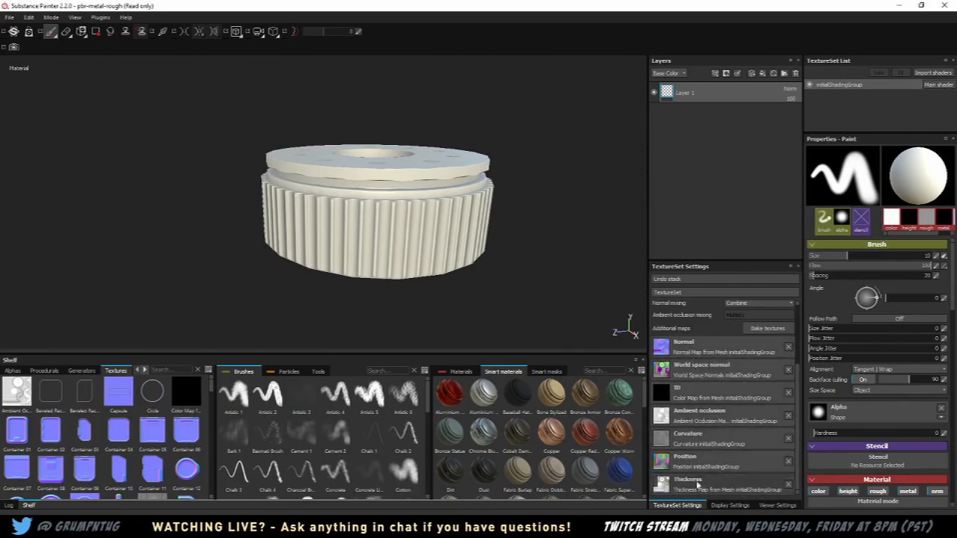
left_click_drag(509, 247, 415, 206, "alt")
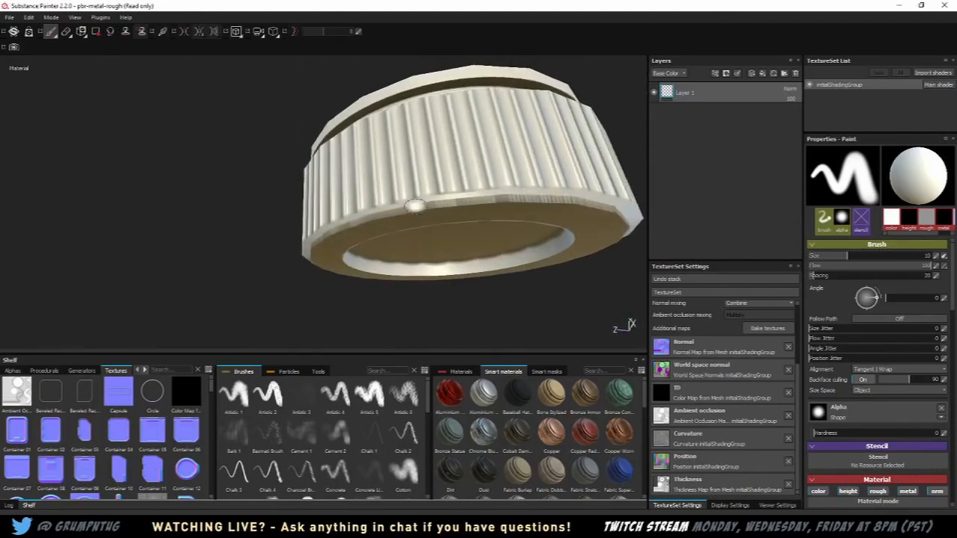
mouse_move(314, 230)
left_mouse_down("alt")
mouse_move(459, 145)
mouse_move(482, 103)
mouse_move(301, 254)
mouse_move(332, 232)
left_mouse_up("alt")
scroll(333, 231, "down", 5)
left_click_drag(323, 265, 328, 240, "alt")
middle_click_drag(329, 241, 357, 284, "alt")
left_click_drag(386, 286, 487, 217, "alt")
mouse_move(486, 217)
middle_mouse_down("alt")
mouse_move(357, 192)
mouse_move(489, 199)
middle_mouse_up("alt")
scroll(374, 189, "up", 3)
scroll(414, 202, "up", 3)
left_click_drag(523, 151, 432, 199, "alt")
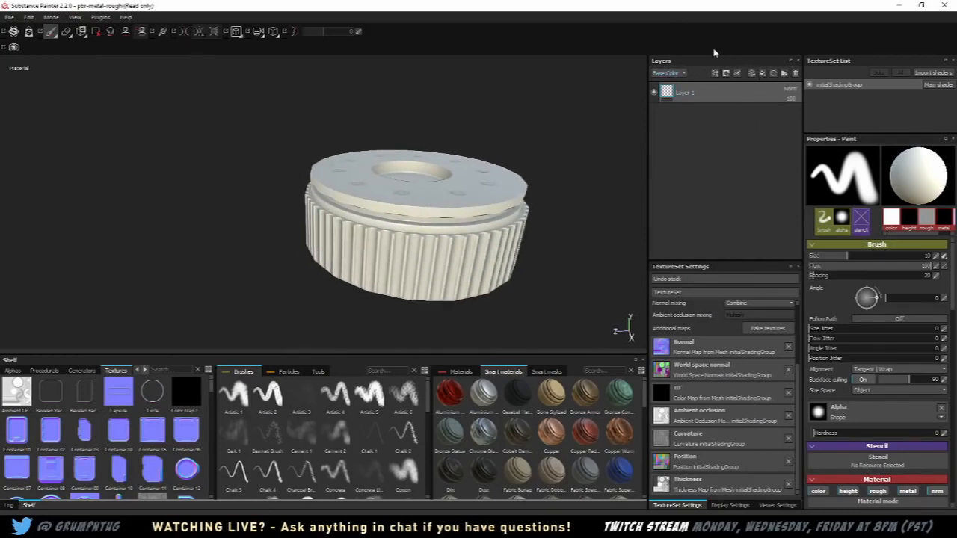
Step: Add a fill layer and set its base color to a muted blue-grey, about RGB 0.196, 0.235, 0.250
left_click(762, 73)
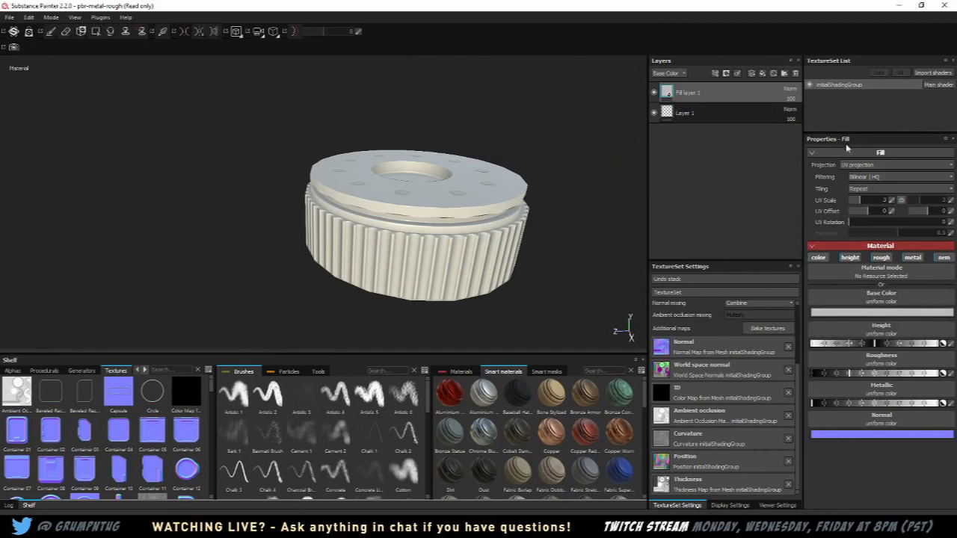
left_click(883, 313)
left_click_drag(840, 316, 813, 280)
left_click_drag(867, 306, 869, 308)
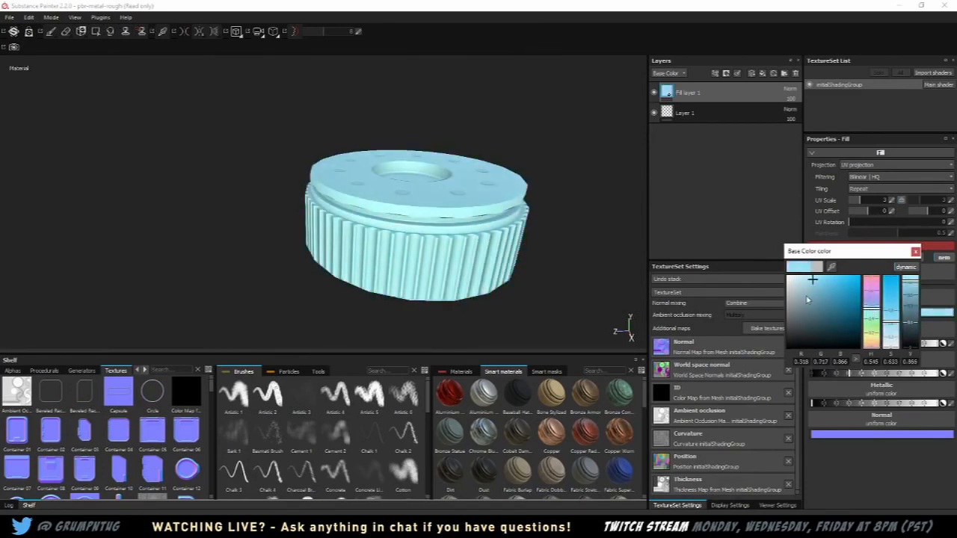
left_click_drag(808, 299, 793, 309)
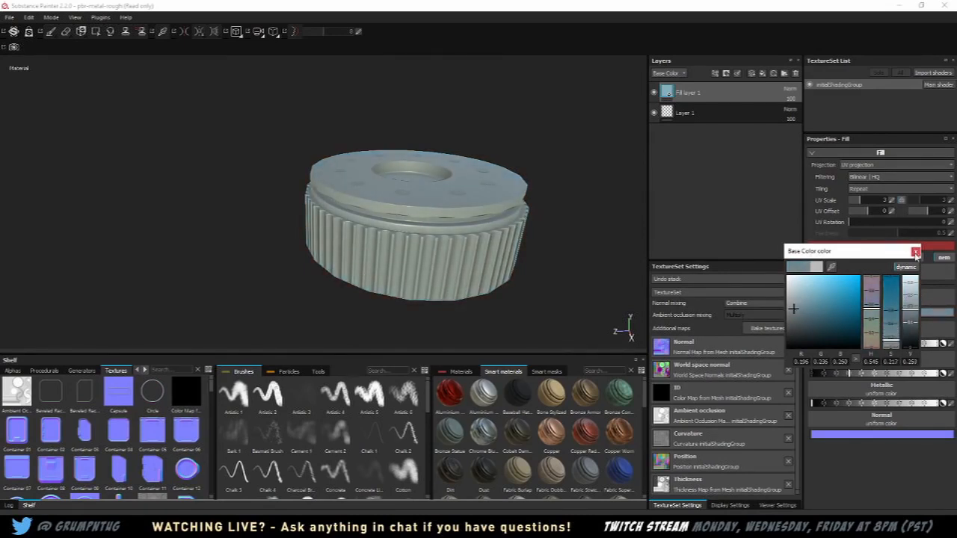
left_click(916, 253)
left_click_drag(596, 113, 545, 109, "alt")
middle_click_drag(545, 109, 456, 139, "alt")
right_click_drag(457, 139, 488, 184, "alt")
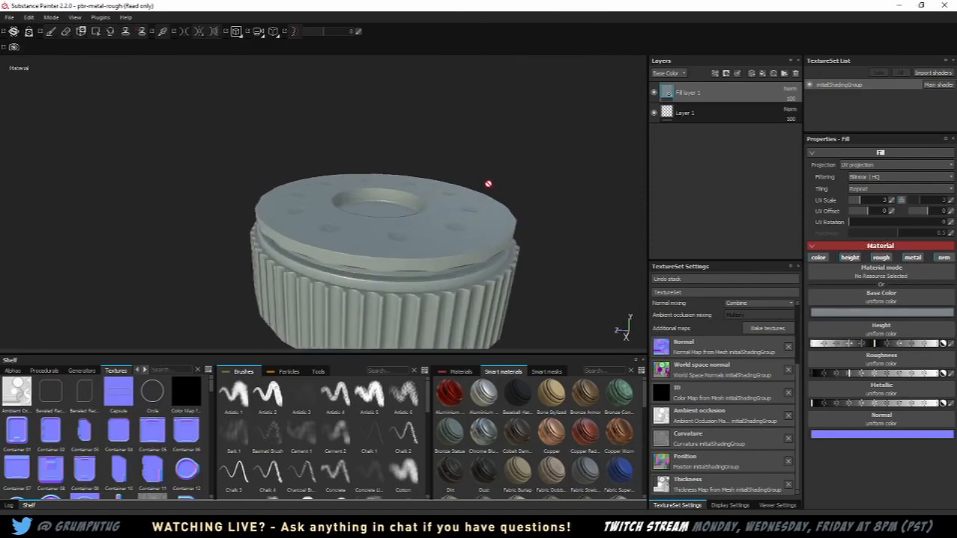
left_click_drag(488, 184, 513, 143, "alt")
right_click_drag(513, 143, 514, 143, "alt")
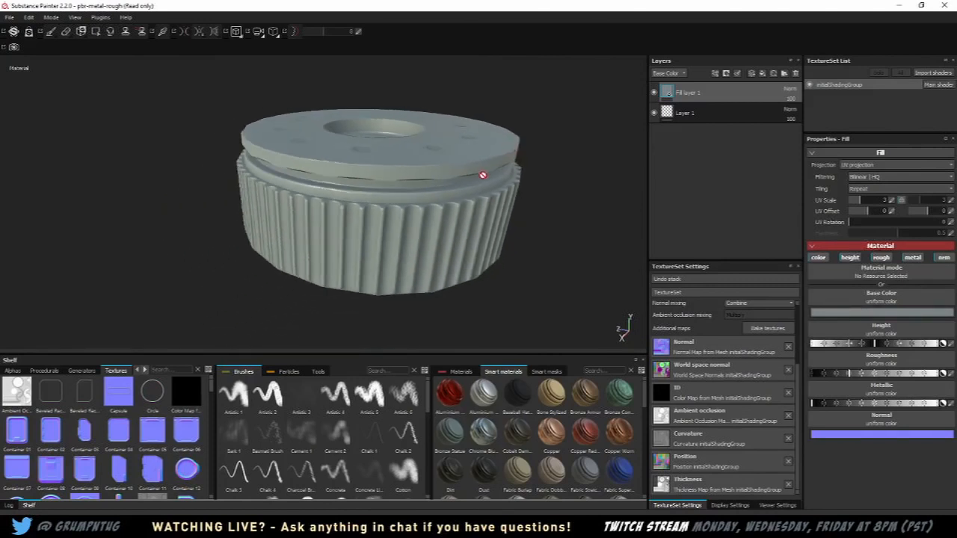
left_click_drag(482, 175, 500, 166, "alt")
left_click_drag(557, 178, 505, 186, "alt")
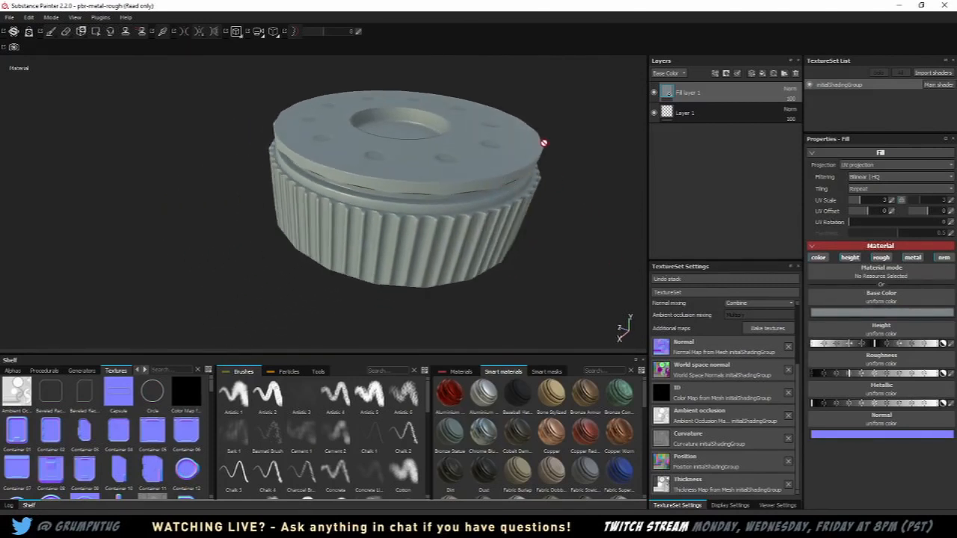
left_click_drag(544, 143, 525, 165, "alt")
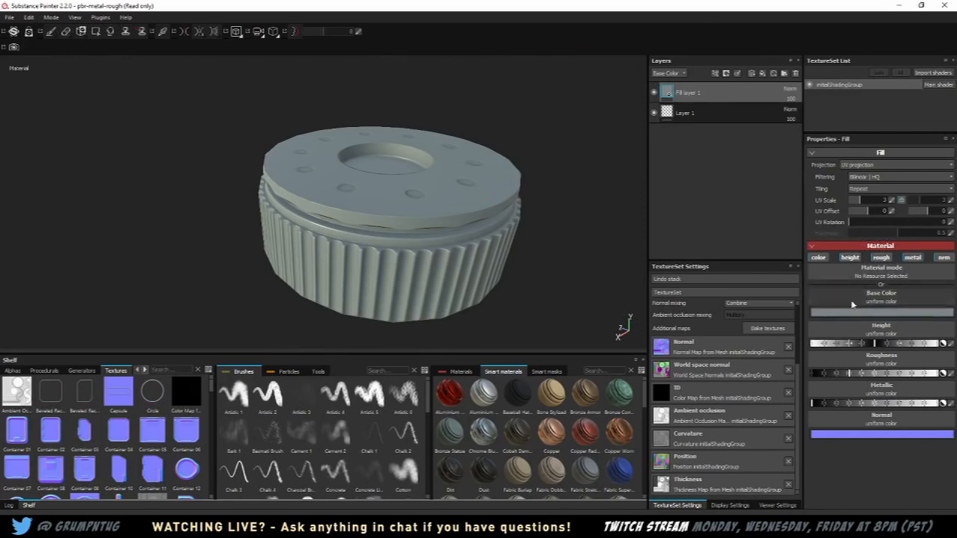
Step: Toggle the fill layer's color channel off and back on to compare its effect on the model
left_click(820, 258)
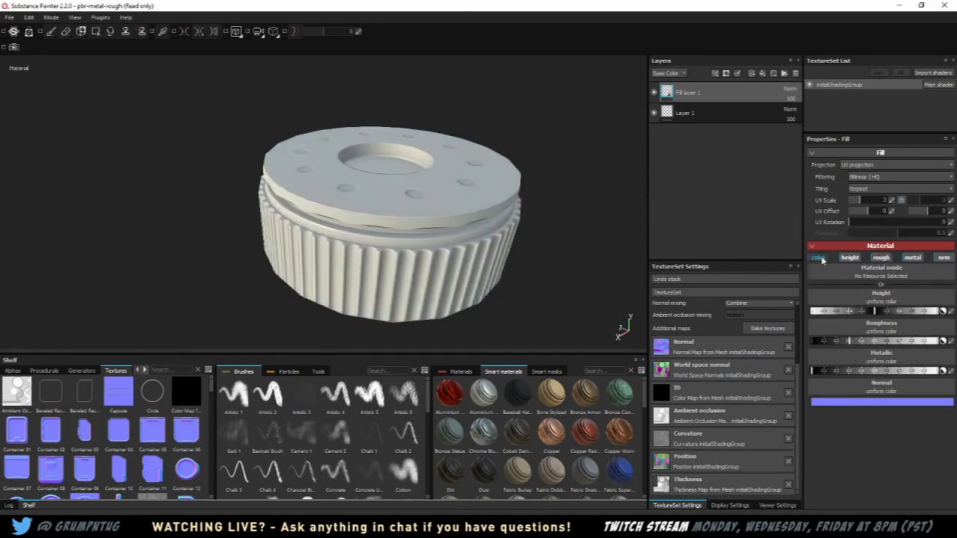
left_click(820, 258)
left_click(820, 258)
left_click(820, 258)
left_click(820, 258)
left_click(820, 257)
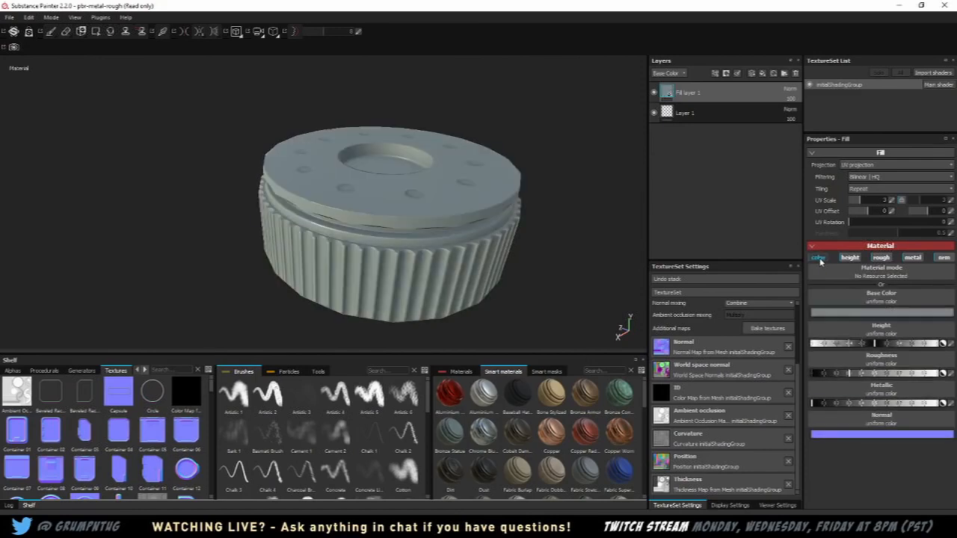
left_click(820, 258)
left_click(820, 258)
left_click(820, 258)
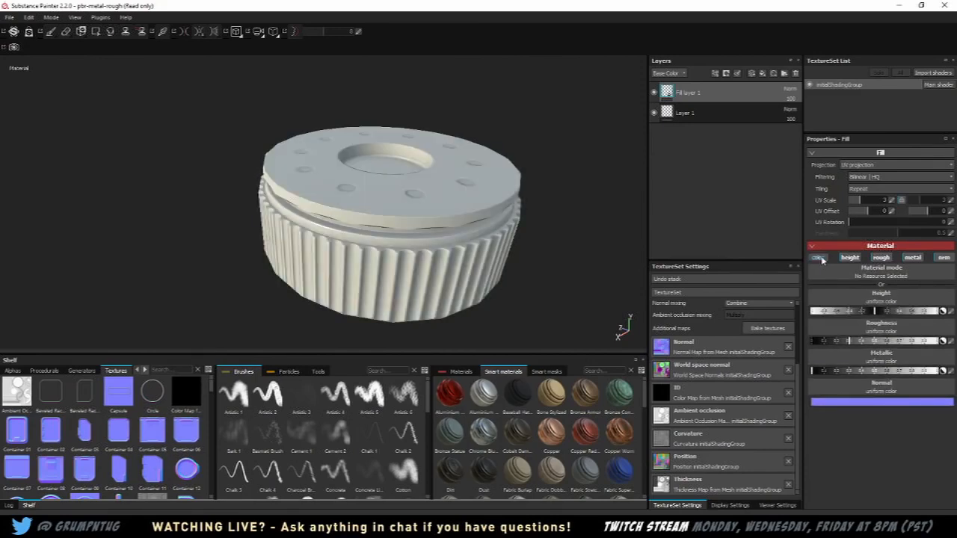
left_click(820, 258)
Step: Turn off the height channel in the fill layer's material
left_click(854, 259)
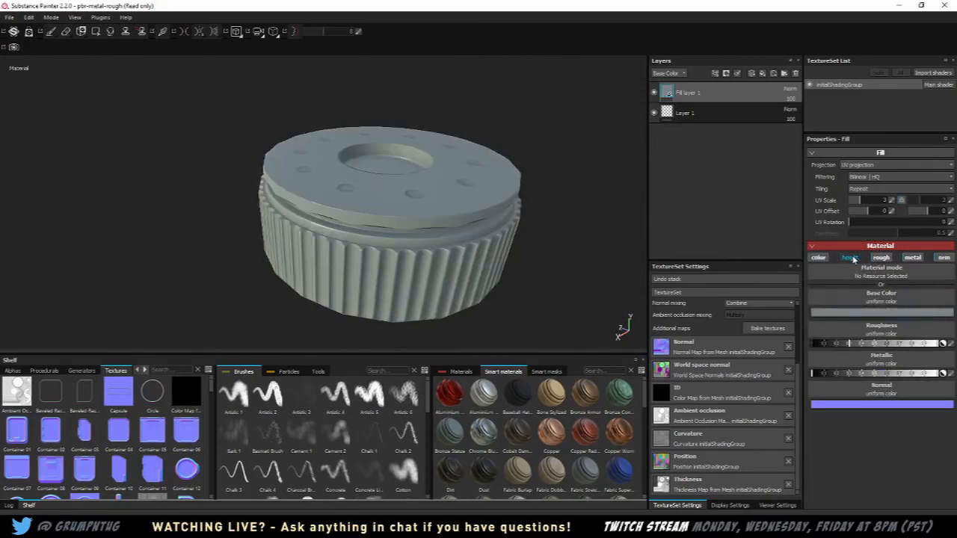
left_click(854, 259)
left_click(854, 260)
left_click(854, 259)
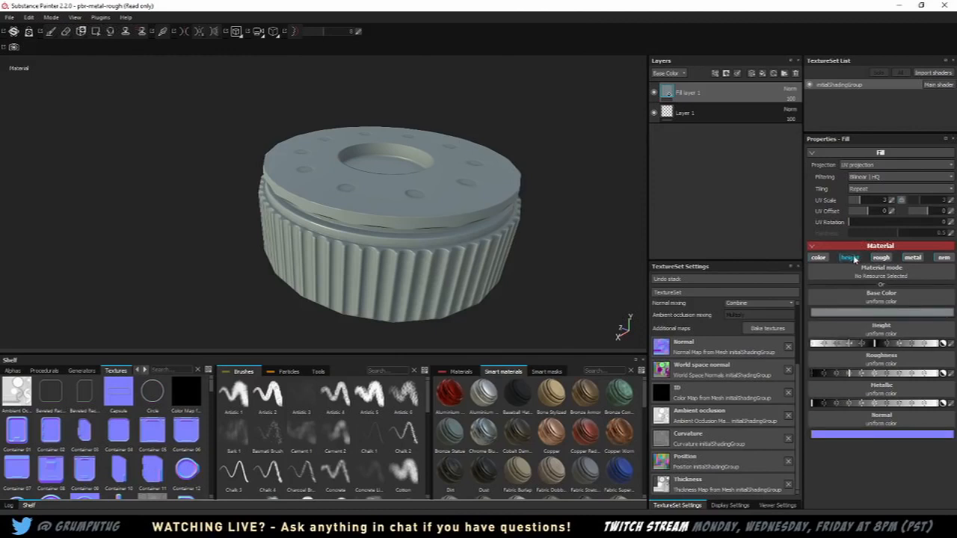
left_click(854, 258)
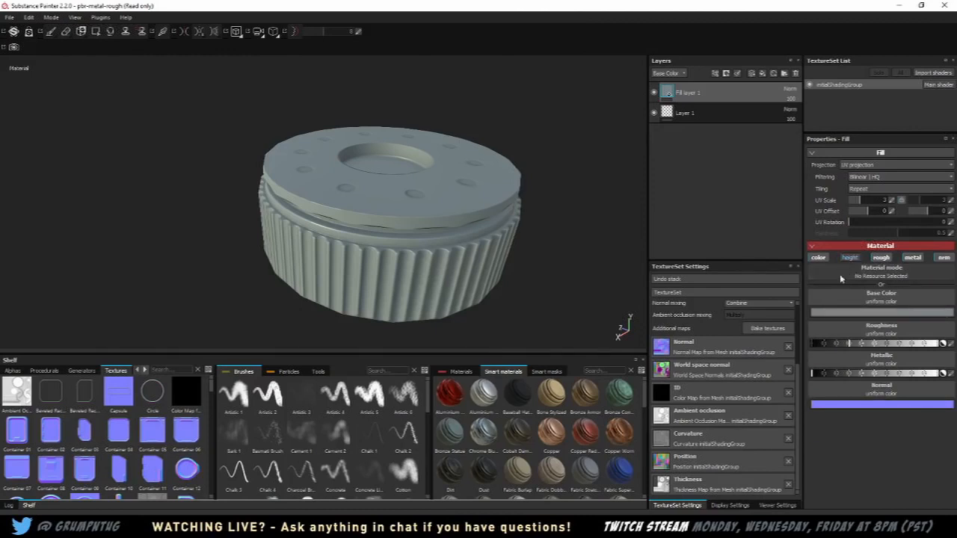
Step: Toggle the fill layer's rough and metal channels off and back on
left_click(882, 258)
left_click(882, 258)
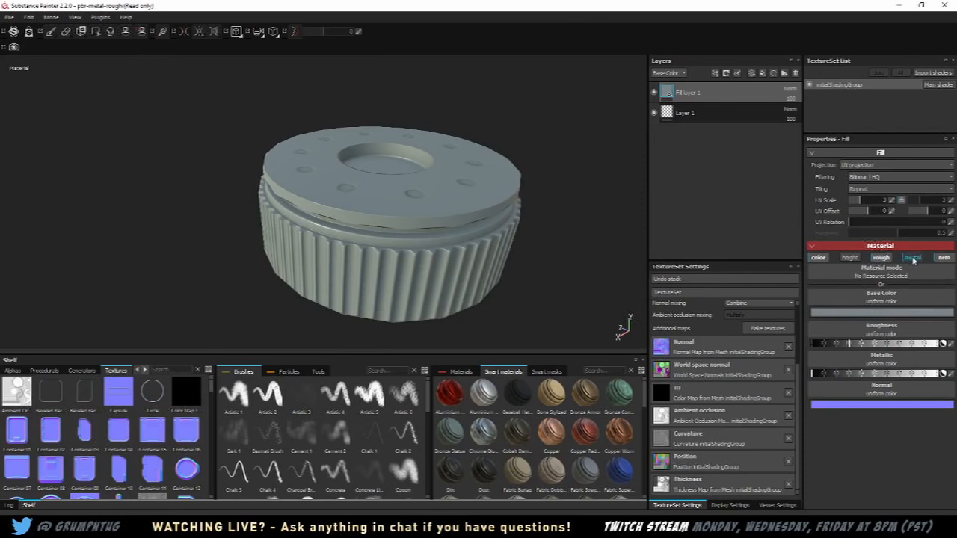
left_click(912, 258)
left_click(913, 258)
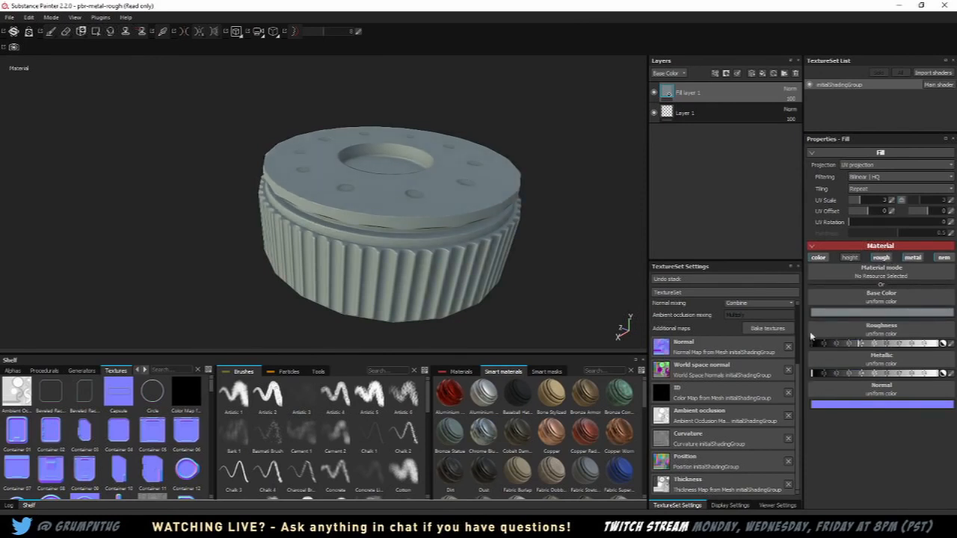
Step: Try a minimum roughness on the fill layer, check the reflections on the model, and settle on a roughness of about 0.25
left_click_drag(811, 335, 774, 343)
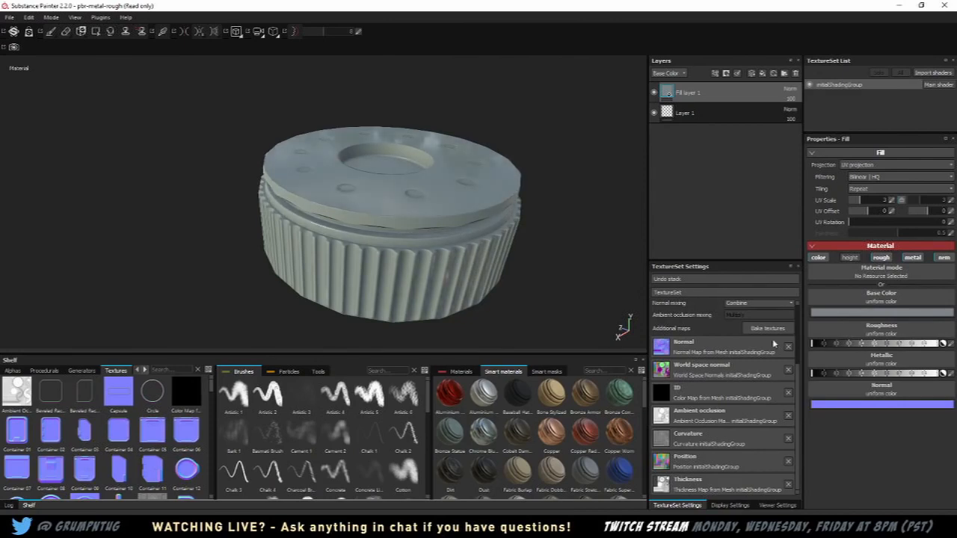
left_click_drag(615, 142, 416, 129, "alt")
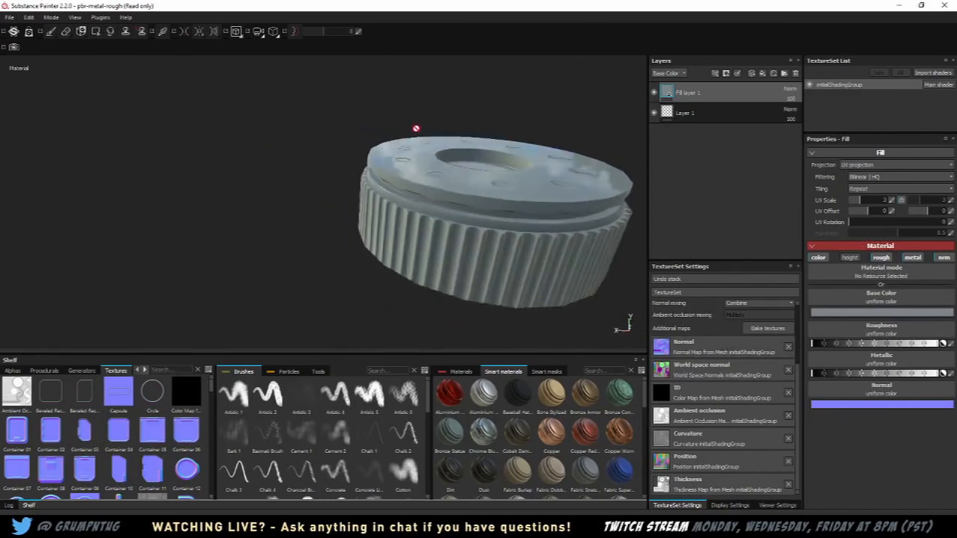
middle_click_drag(416, 128, 391, 143, "alt")
right_click_drag(391, 142, 470, 152, "alt")
left_click_drag(470, 152, 451, 162, "alt")
right_click_drag(451, 162, 441, 146, "alt")
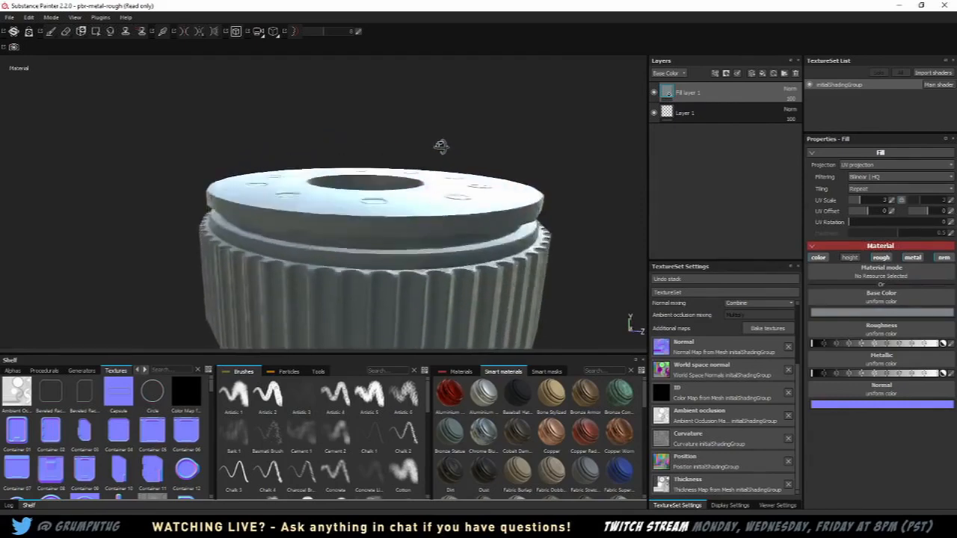
left_click_drag(441, 146, 547, 154, "alt")
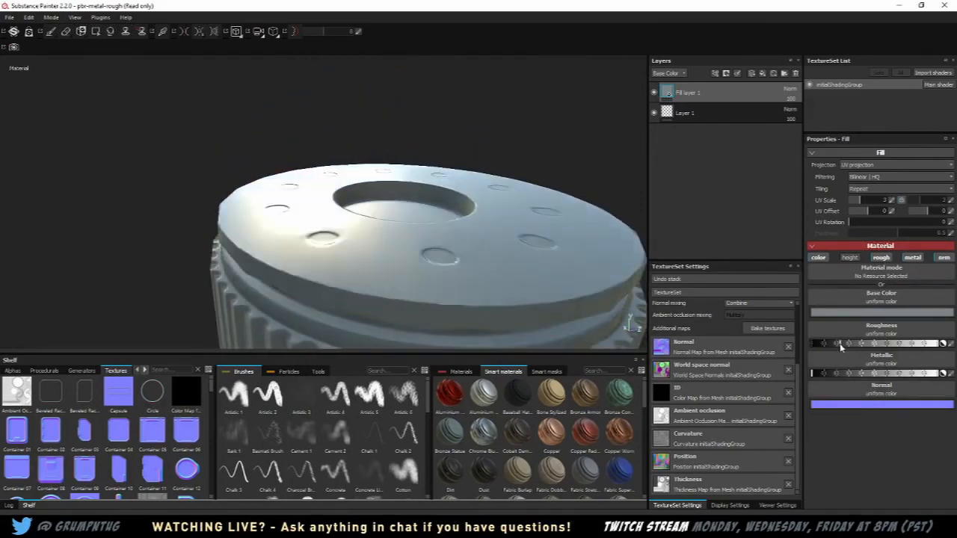
mouse_move(841, 346)
left_mouse_down()
mouse_move(936, 345)
mouse_move(843, 346)
left_mouse_up()
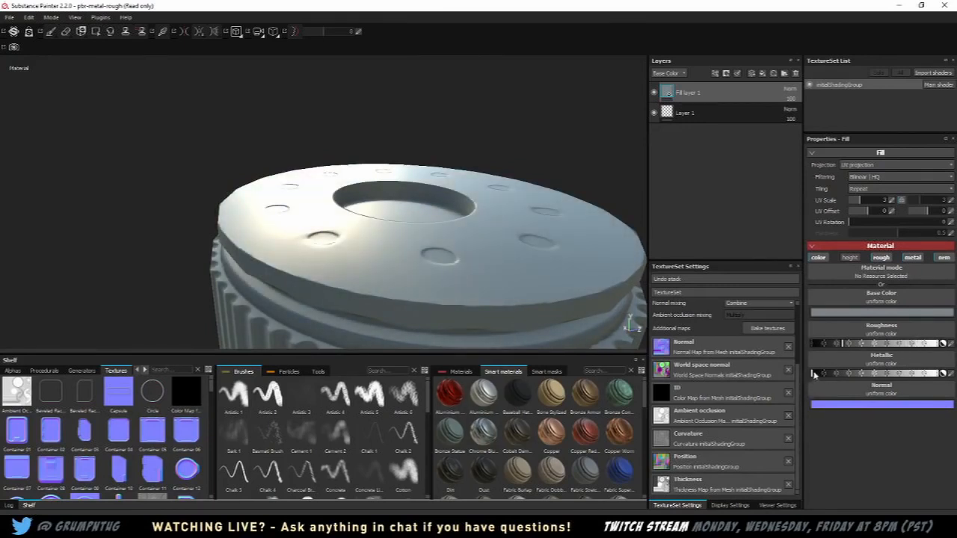
Step: Set the fill layer's metallic to its maximum, raise the roughness slightly, and check the reflections around the model
left_click_drag(815, 374, 942, 376)
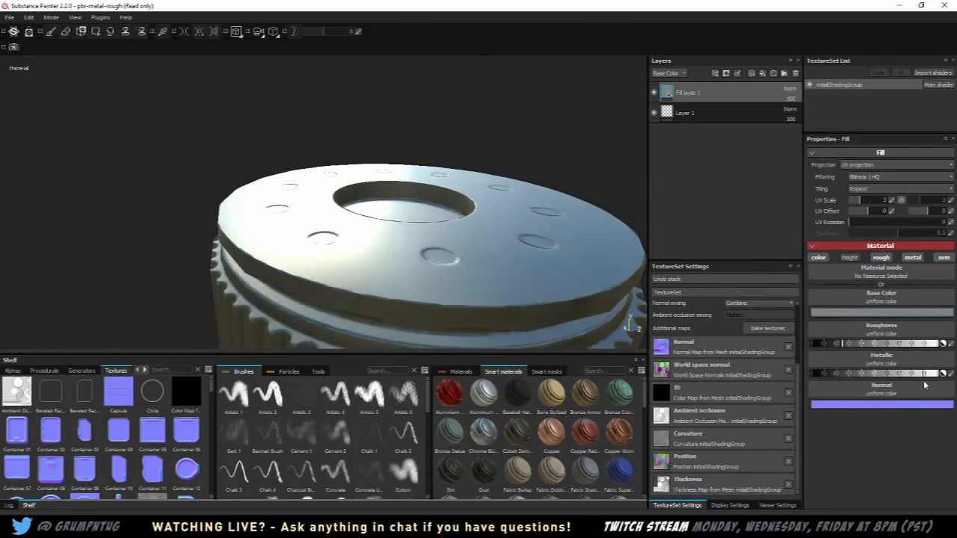
left_click_drag(489, 265, 423, 241, "alt")
right_click_drag(408, 225, 432, 261, "alt")
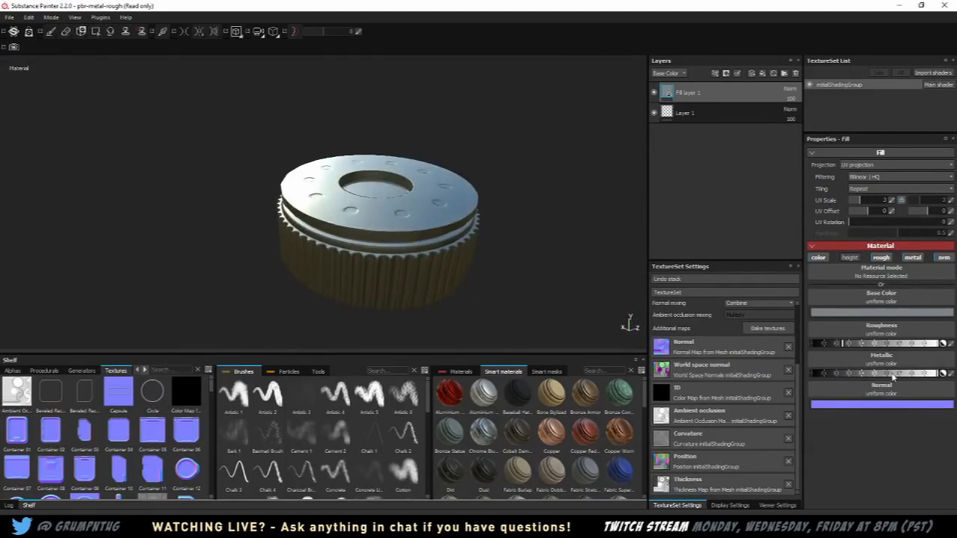
left_click_drag(892, 376, 954, 377)
mouse_move(842, 343)
left_mouse_down()
mouse_move(819, 345)
mouse_move(886, 346)
mouse_move(850, 350)
left_mouse_up()
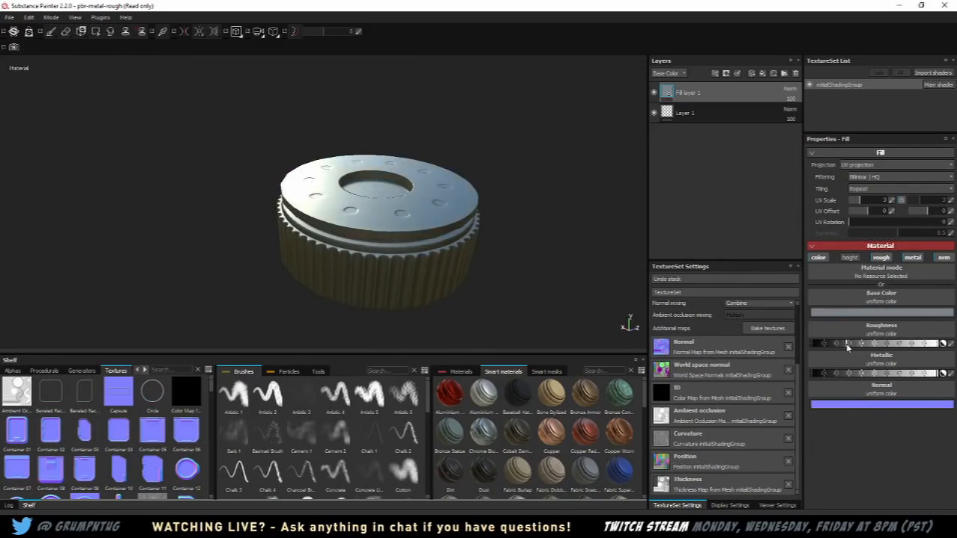
left_click_drag(477, 121, 452, 166, "alt")
scroll(463, 165, "up", 2)
left_click_drag(523, 179, 451, 158, "alt")
scroll(316, 148, "down", 3)
scroll(452, 159, "down", 2)
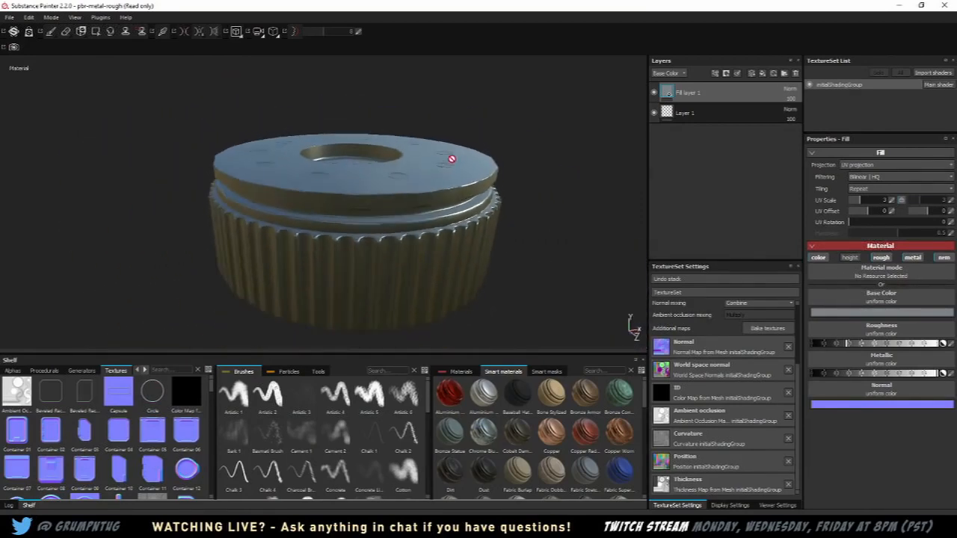
Step: Add the red Steel Painted smart material above the fill layer
left_click(774, 74)
left_click(750, 174)
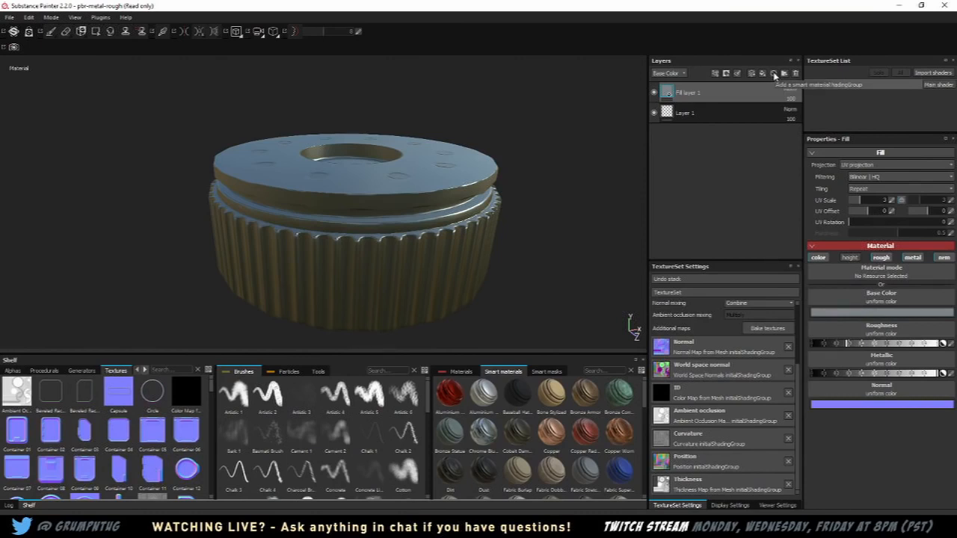
left_click(773, 73)
scroll(856, 130, "down", 5)
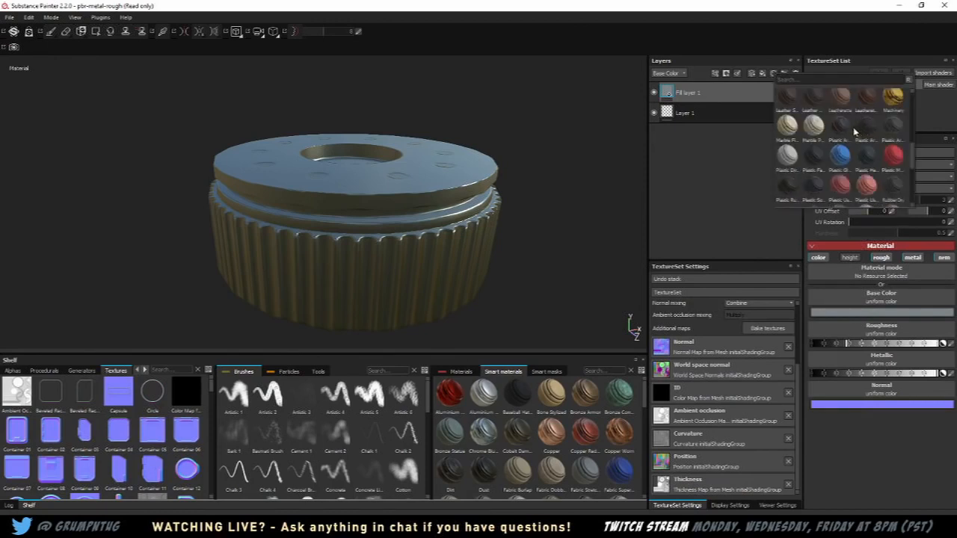
scroll(842, 142, "down", 5)
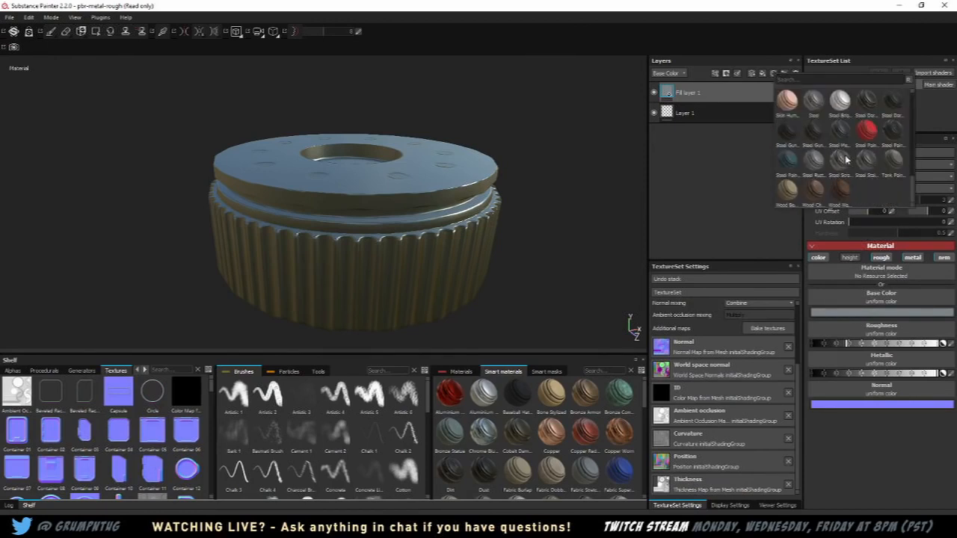
scroll(852, 151, "up", 3)
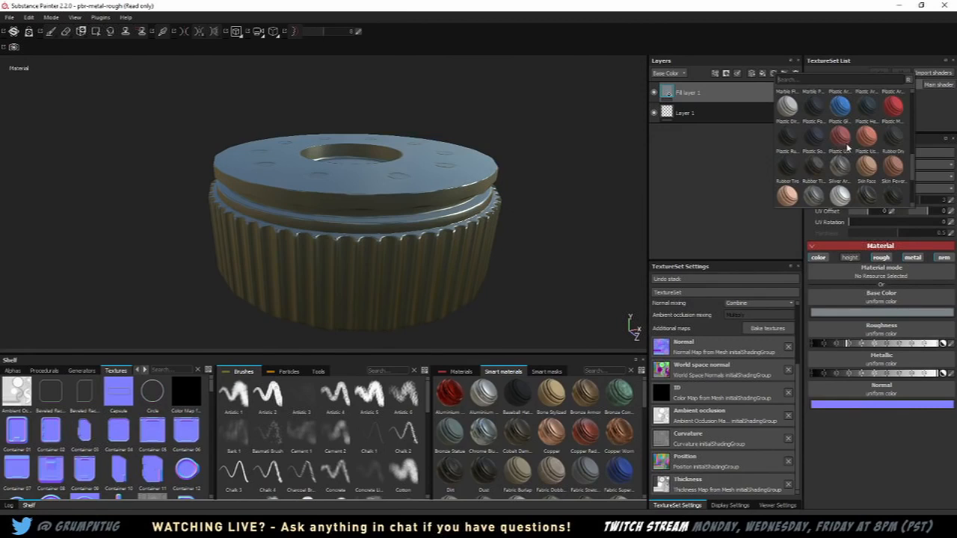
scroll(847, 147, "down", 3)
left_click(866, 131)
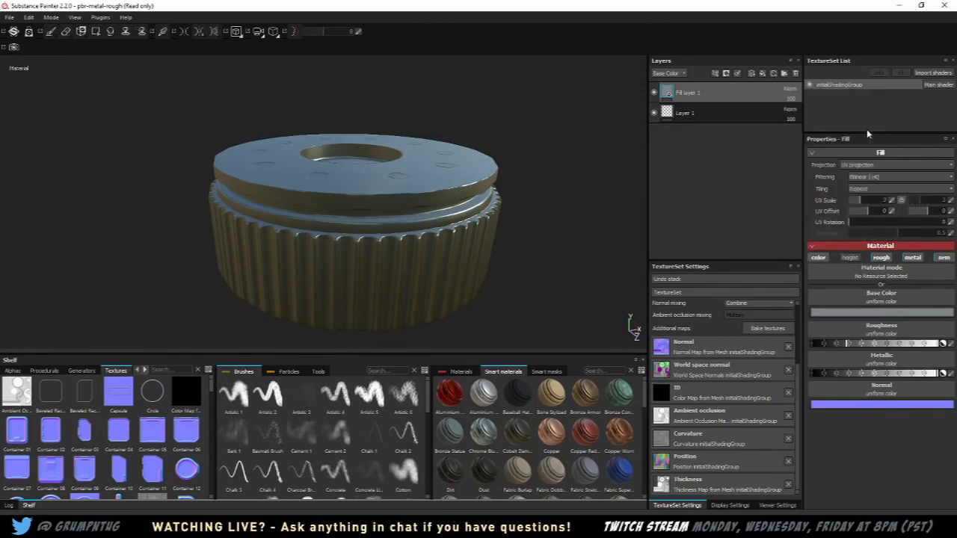
Step: Inspect the painted steel and its edge wear on the model's ribbed sides, rim and top from several angles
left_click_drag(530, 121, 344, 175, "alt")
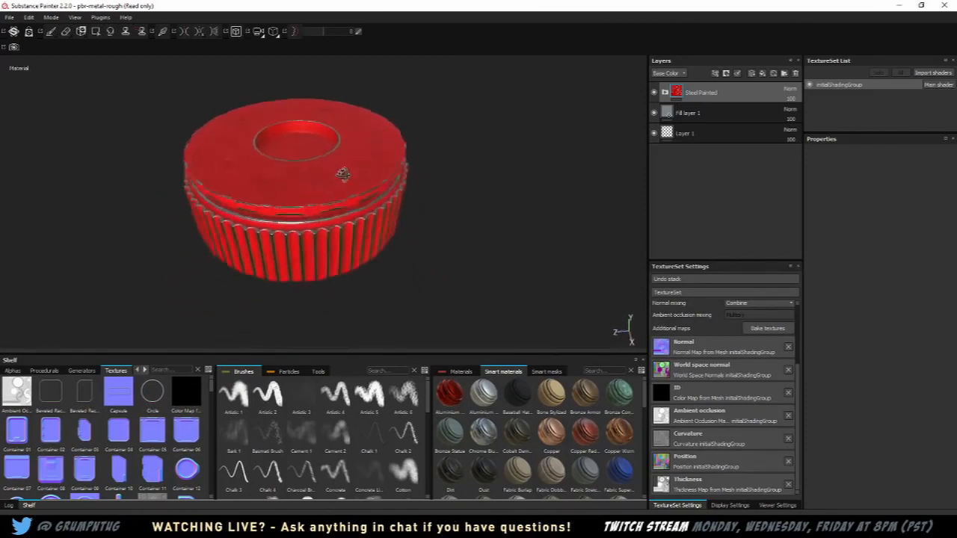
middle_click_drag(344, 175, 493, 177, "alt")
right_click_drag(494, 177, 497, 197, "alt")
left_click_drag(497, 197, 439, 154, "alt")
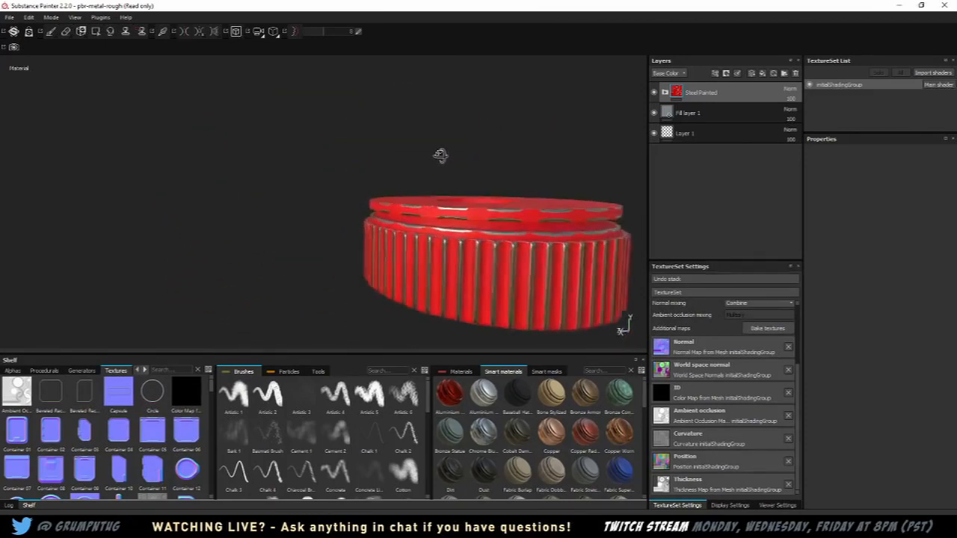
middle_click_drag(438, 154, 332, 172, "alt")
left_click_drag(332, 171, 260, 234, "alt")
middle_click_drag(354, 204, 389, 192, "alt")
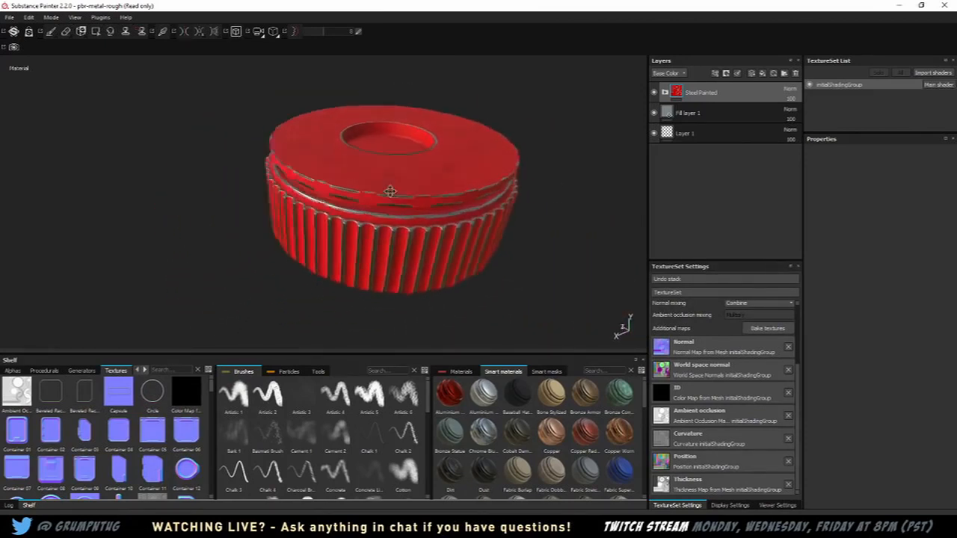
right_click_drag(388, 192, 451, 220, "alt")
middle_click_drag(451, 220, 506, 221, "alt")
left_click_drag(505, 221, 494, 198, "alt")
middle_click_drag(495, 199, 303, 156, "alt")
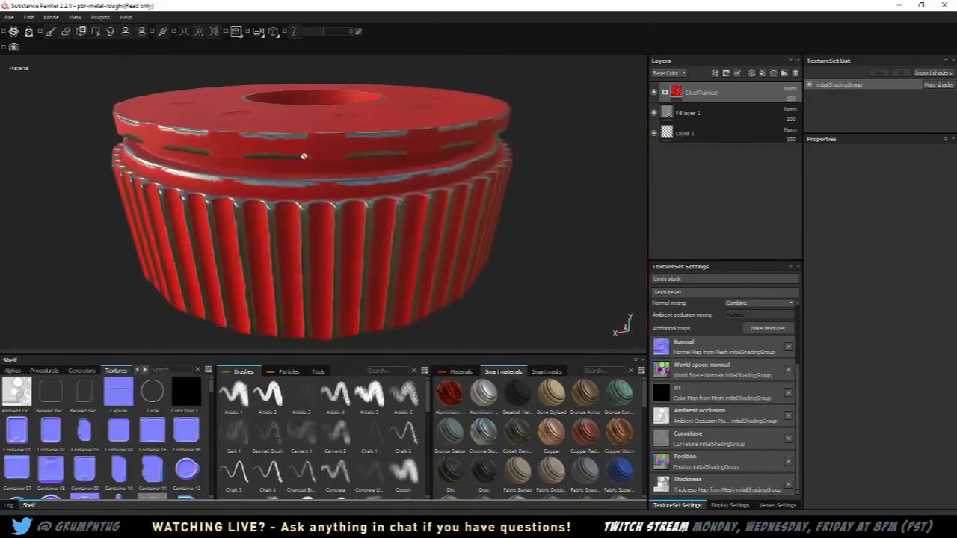
mouse_move(303, 156)
left_mouse_down("alt")
mouse_move(455, 165)
mouse_move(335, 176)
mouse_move(300, 162)
mouse_move(486, 160)
mouse_move(471, 181)
mouse_move(596, 159)
mouse_move(435, 169)
mouse_move(304, 163)
left_mouse_up("alt")
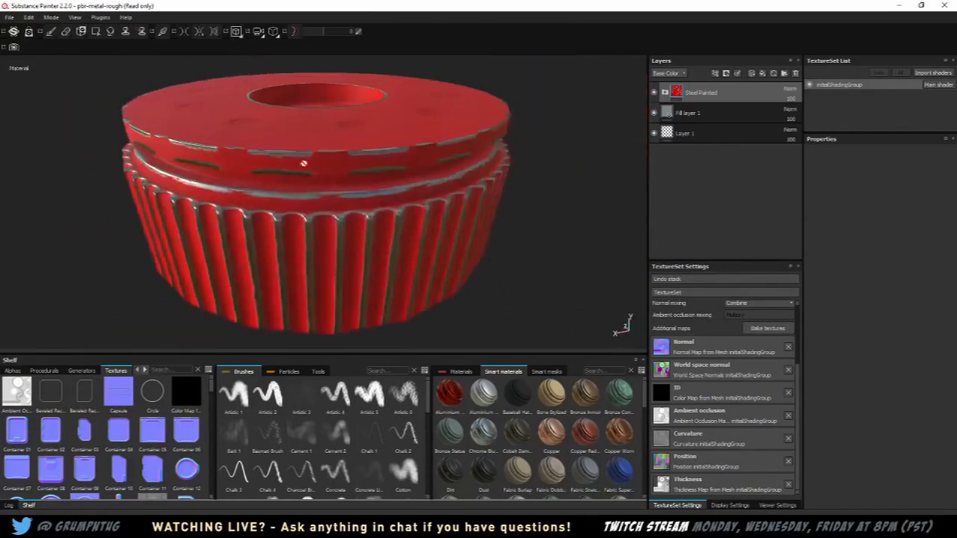
scroll(394, 152, "up", 3)
scroll(392, 150, "down", 7)
left_click_drag(391, 150, 496, 227, "alt")
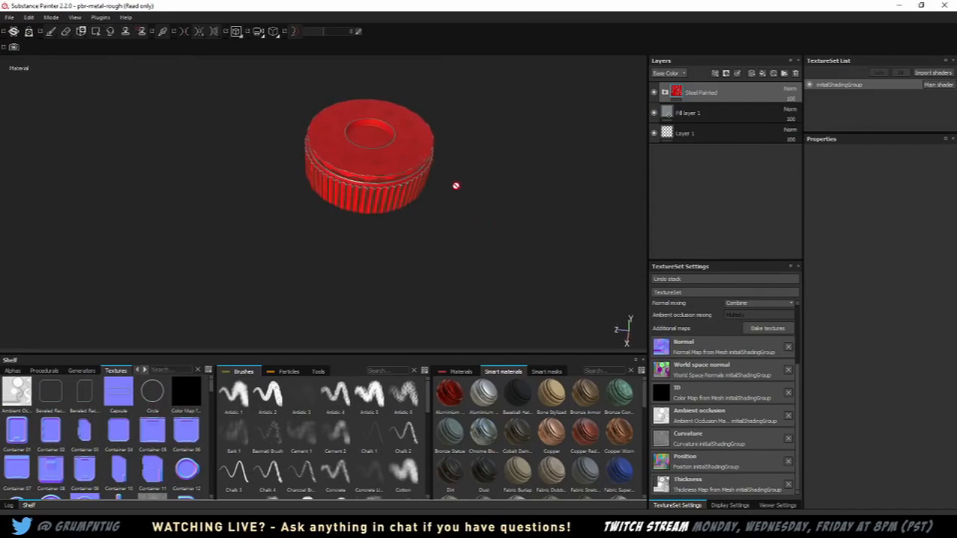
scroll(456, 189, "up", 4)
left_click_drag(455, 195, 442, 154, "alt")
middle_click_drag(442, 154, 457, 247, "alt")
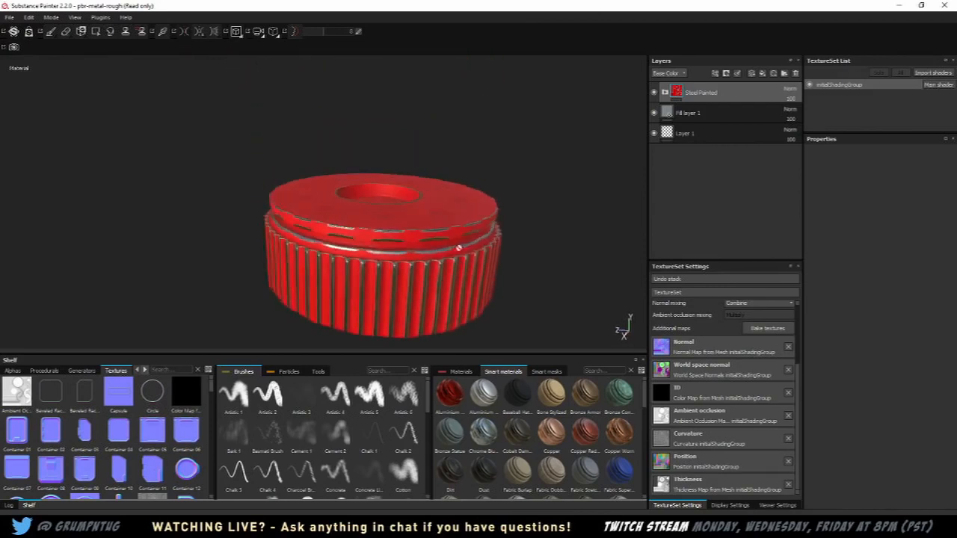
mouse_move(456, 228)
left_mouse_down("alt")
mouse_move(465, 246)
mouse_move(406, 222)
mouse_move(418, 216)
left_mouse_up("alt")
left_click(419, 216)
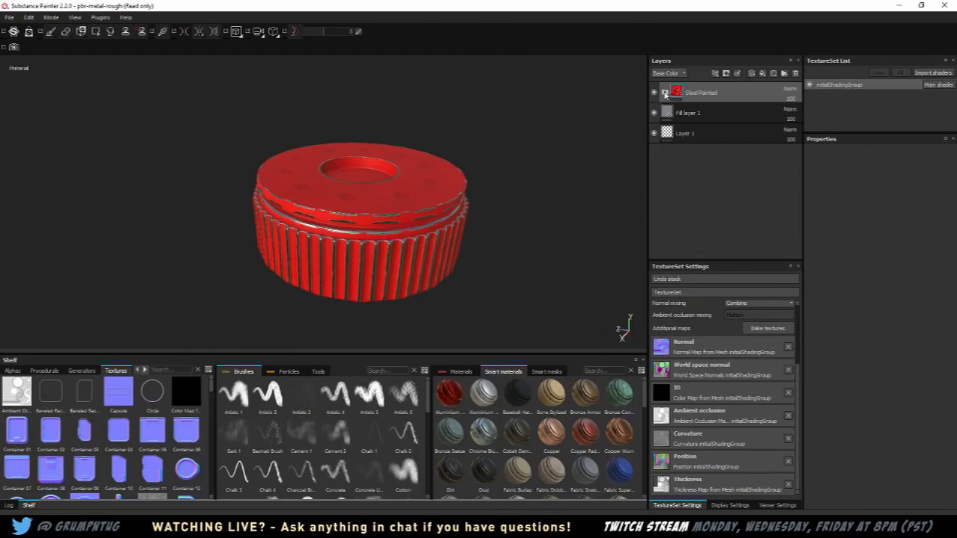
Step: Expand the Steel Painted group and select the mask of its Paint layer
left_click(664, 95)
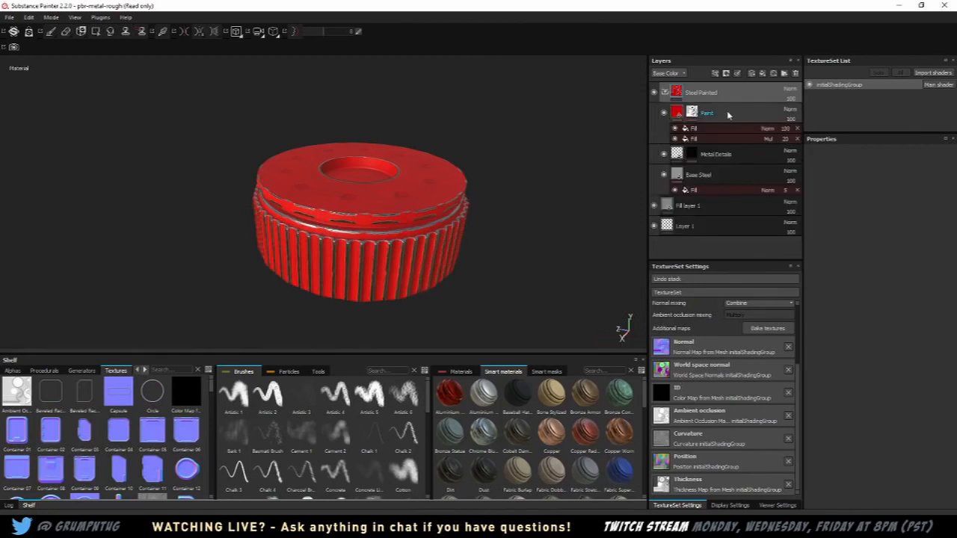
left_click(737, 115)
left_click(692, 112)
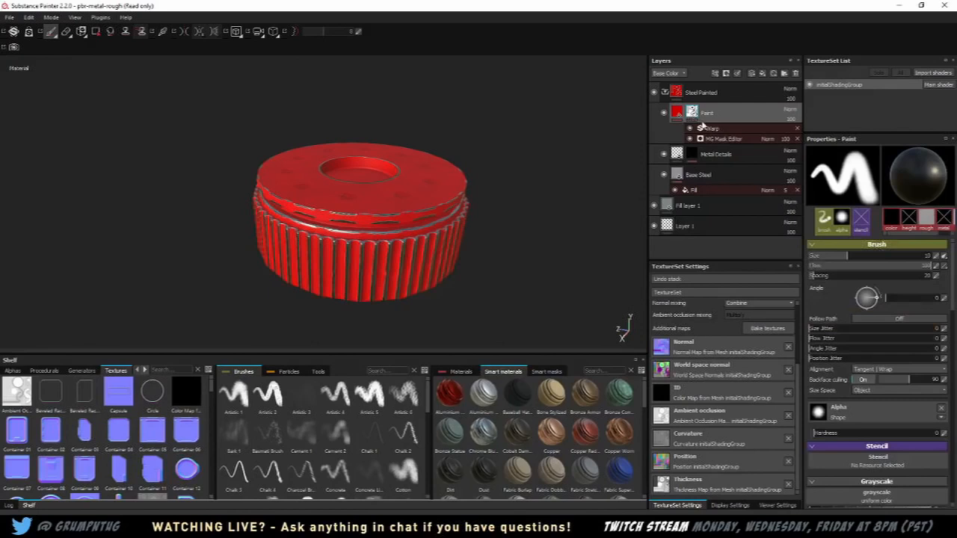
Step: Raise the histogram position of the Texture input in the Paint mask's MG Mask Editor to its maximum
left_click(678, 112)
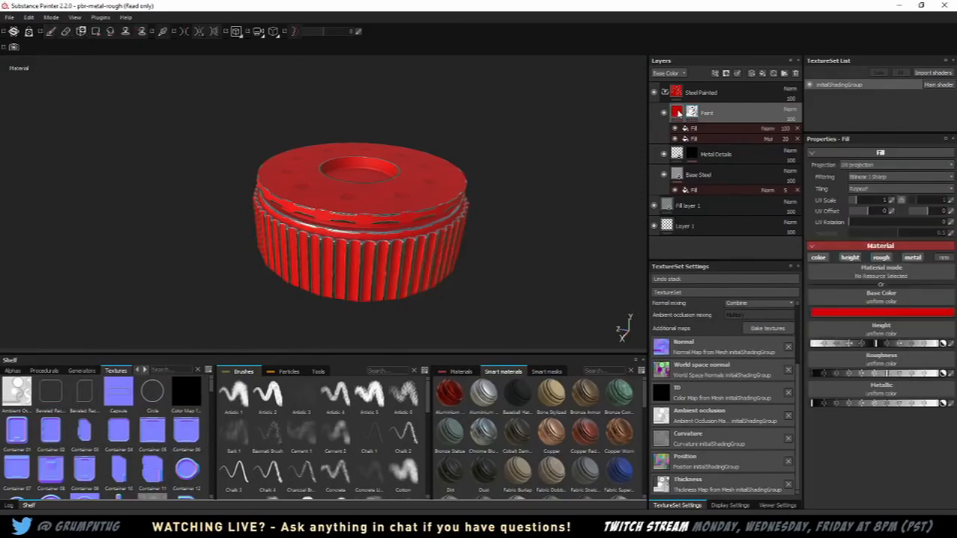
left_click(692, 113)
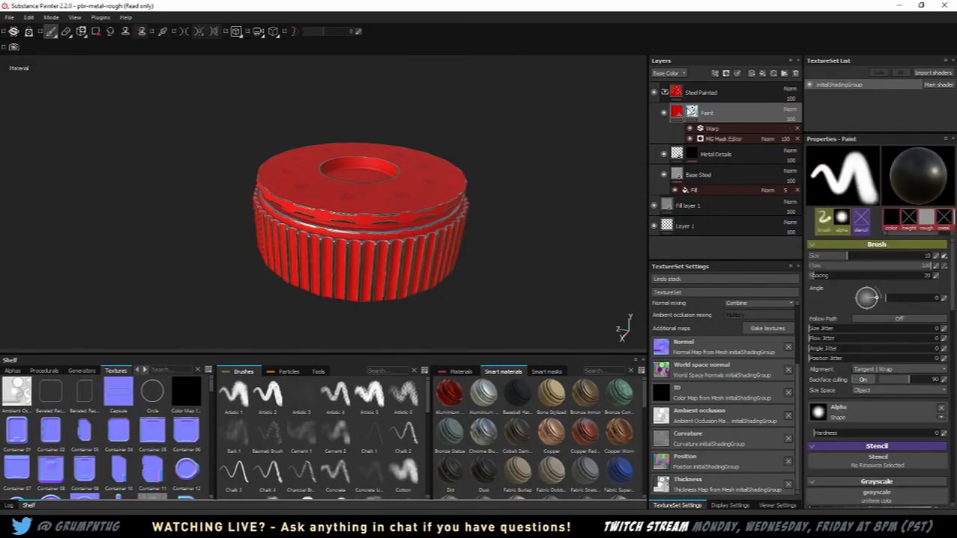
left_click(730, 141)
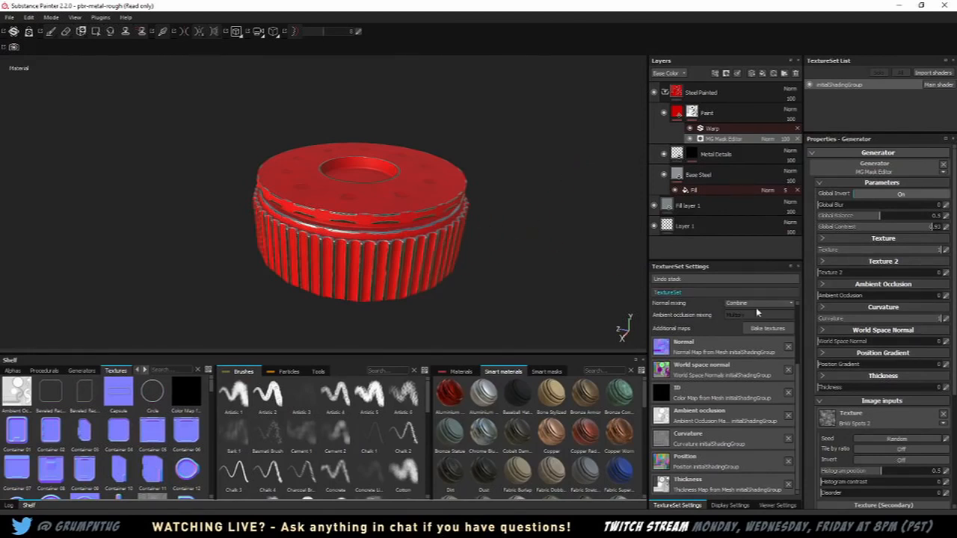
scroll(926, 292, "down", 2)
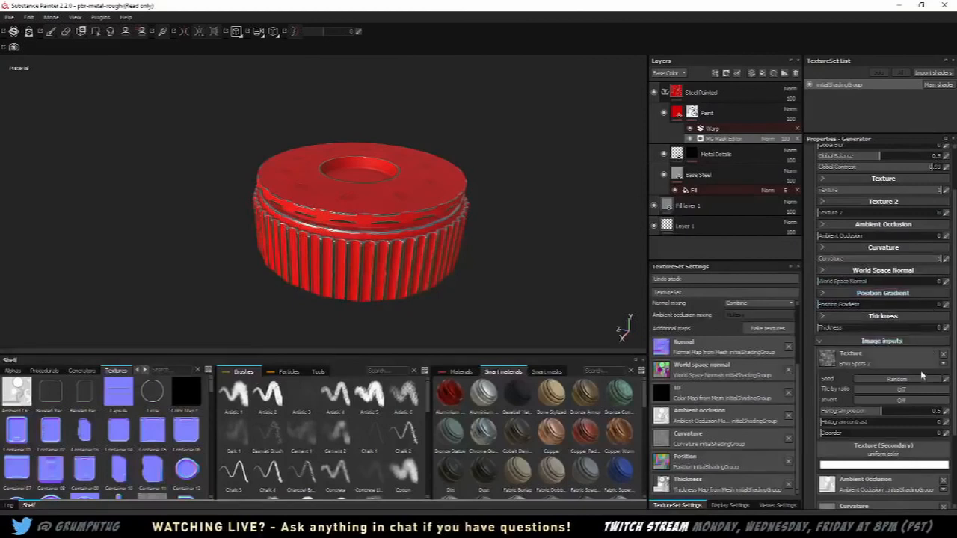
scroll(889, 344, "down", 2)
left_click_drag(878, 357, 944, 352)
scroll(872, 385, "down", 2)
scroll(878, 379, "up", 4)
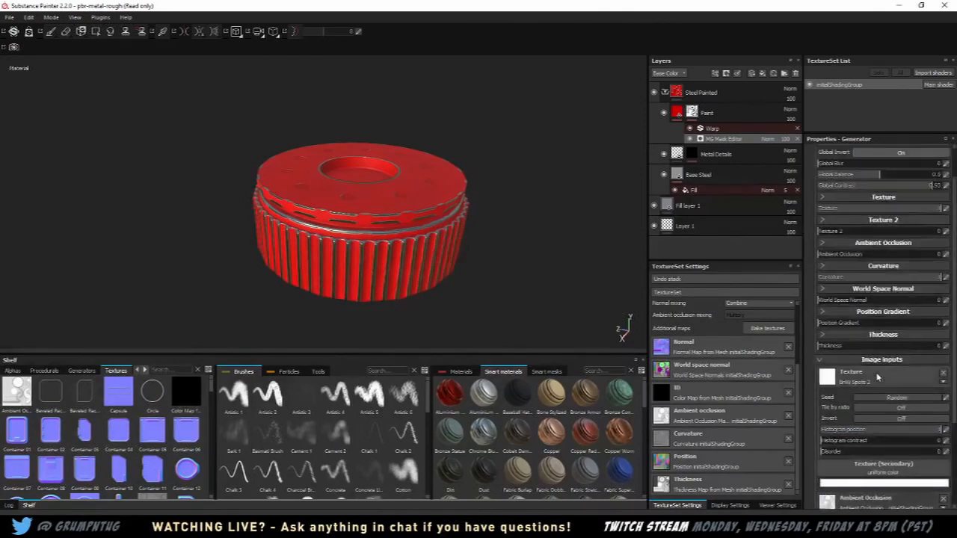
Step: Set the mask generator's World Space Normal to 0.54 and Ambient Occlusion to its maximum, keeping Texture 2 at 0
left_click(842, 301)
left_click_drag(843, 305, 885, 308)
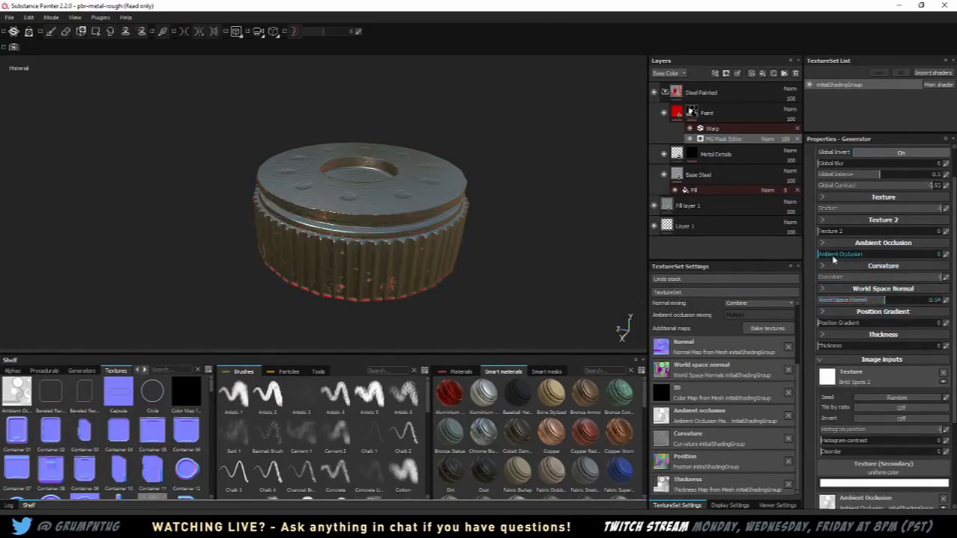
left_click(868, 257)
left_click_drag(867, 256, 956, 258)
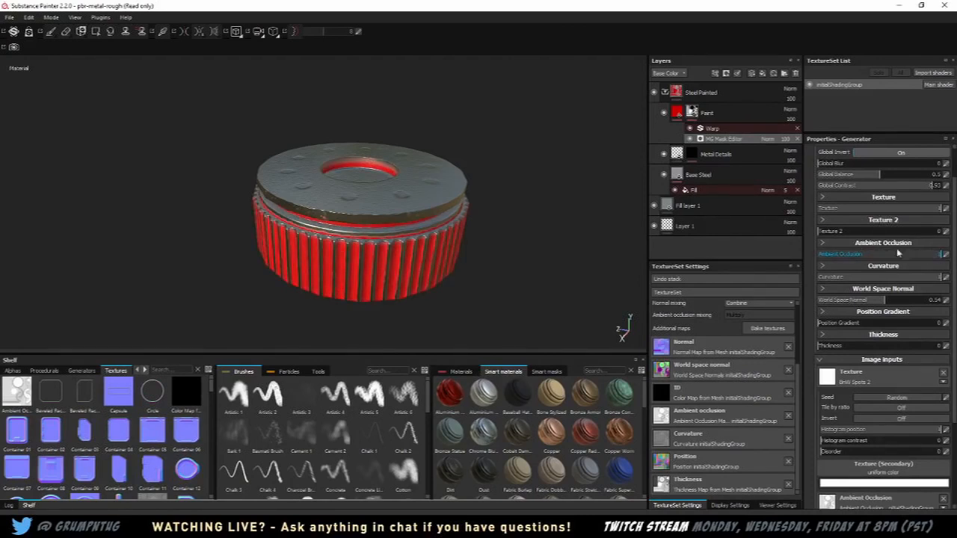
left_click(853, 232)
left_click_drag(858, 235, 814, 236)
mouse_move(468, 241)
left_mouse_down("alt")
mouse_move(479, 198)
mouse_move(523, 147)
mouse_move(498, 122)
mouse_move(456, 173)
mouse_move(506, 182)
left_mouse_up("alt")
Step: Collapse and hide the Steel Painted group, and examine the bare metal fill on the model's top and ribbed sides
left_click(672, 94)
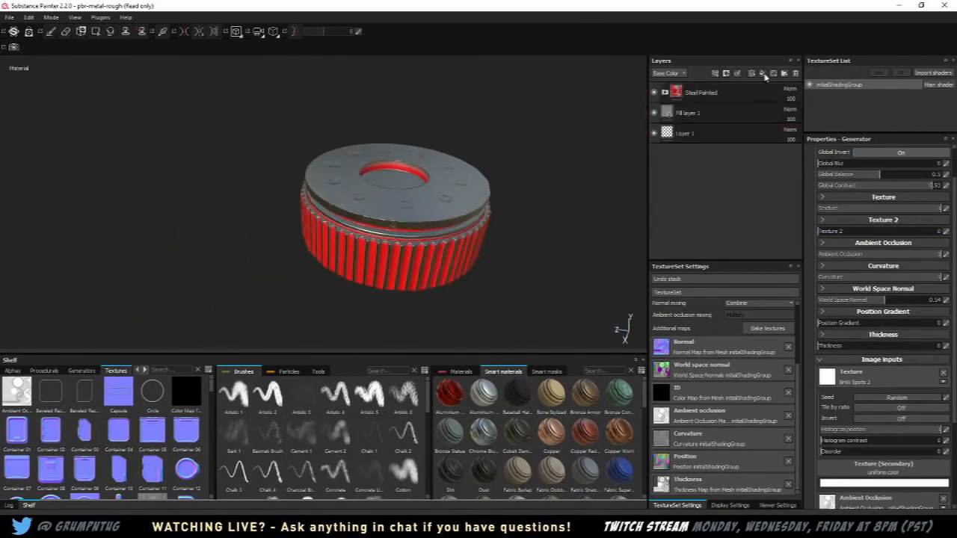
left_click(654, 93)
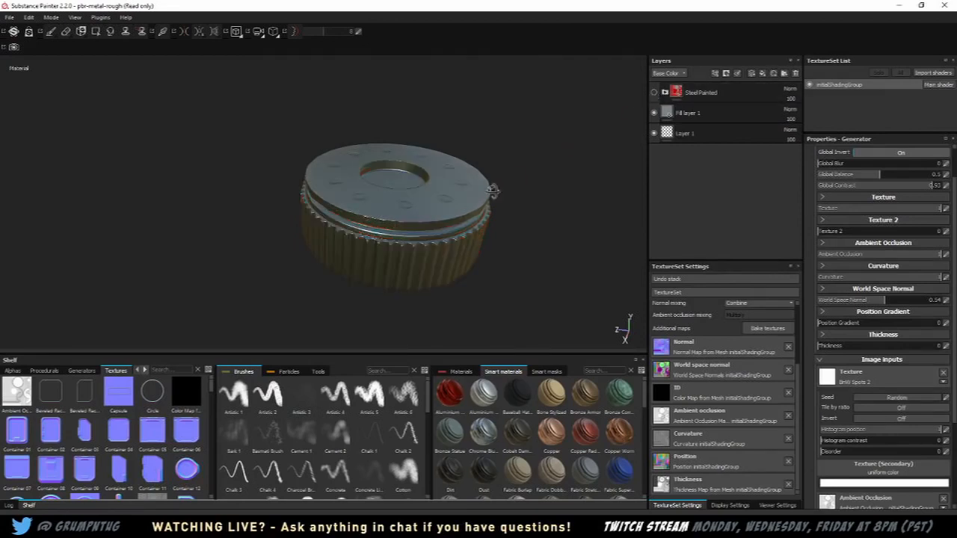
left_click_drag(493, 191, 538, 100, "alt")
scroll(428, 199, "up", 5)
left_click_drag(525, 141, 483, 172, "alt")
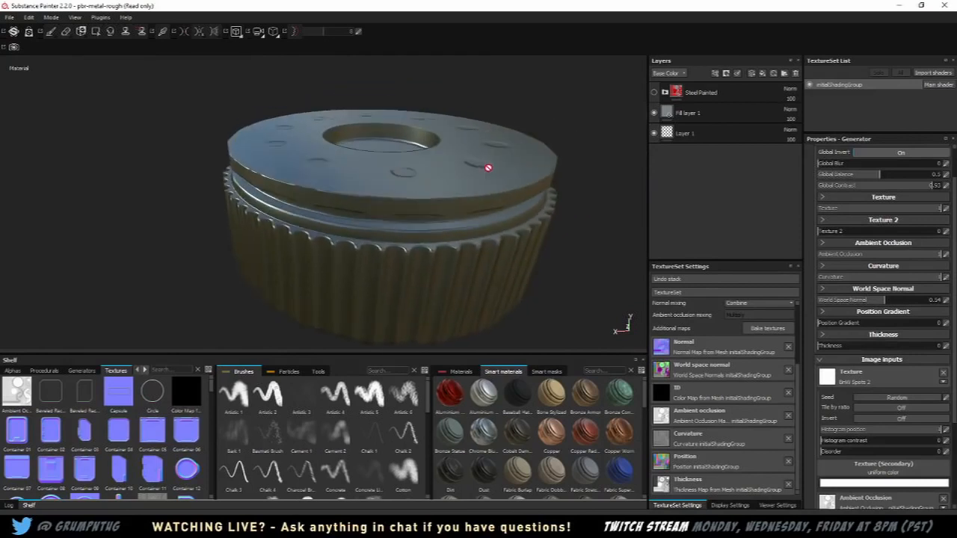
scroll(512, 158, "up", 1)
scroll(520, 152, "down", 3)
left_click_drag(546, 130, 515, 171, "alt")
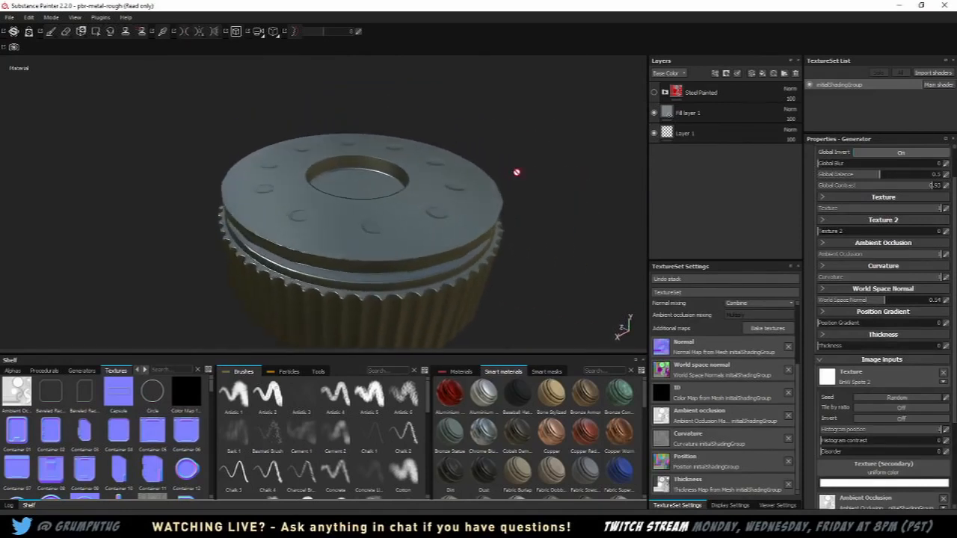
Step: Delete the Steel Painted group together with the fill layer added inside it
left_click(763, 74)
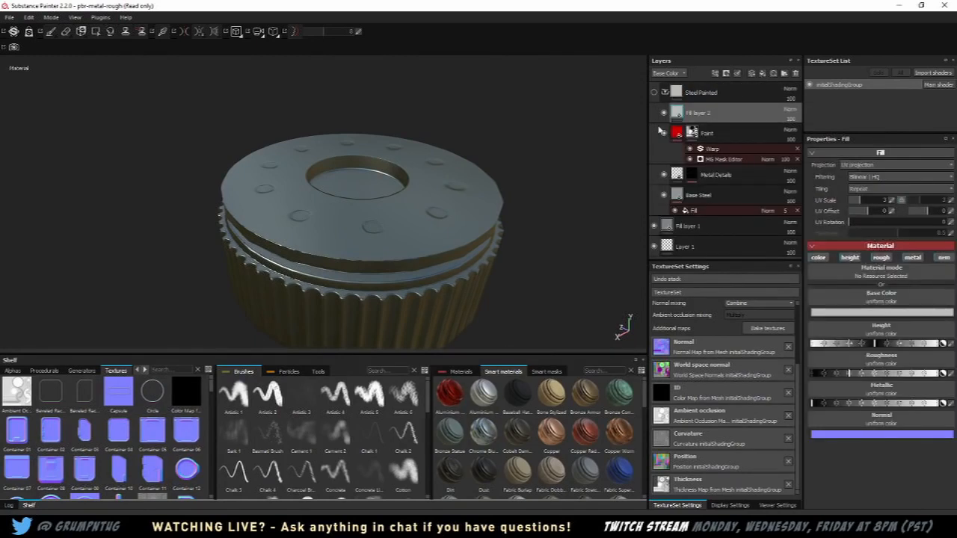
left_click(673, 97)
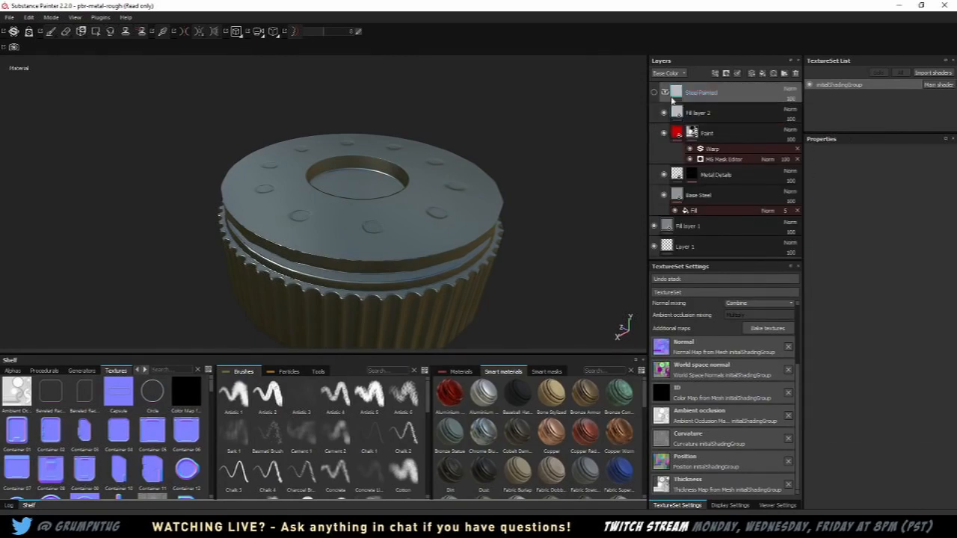
left_click(796, 73)
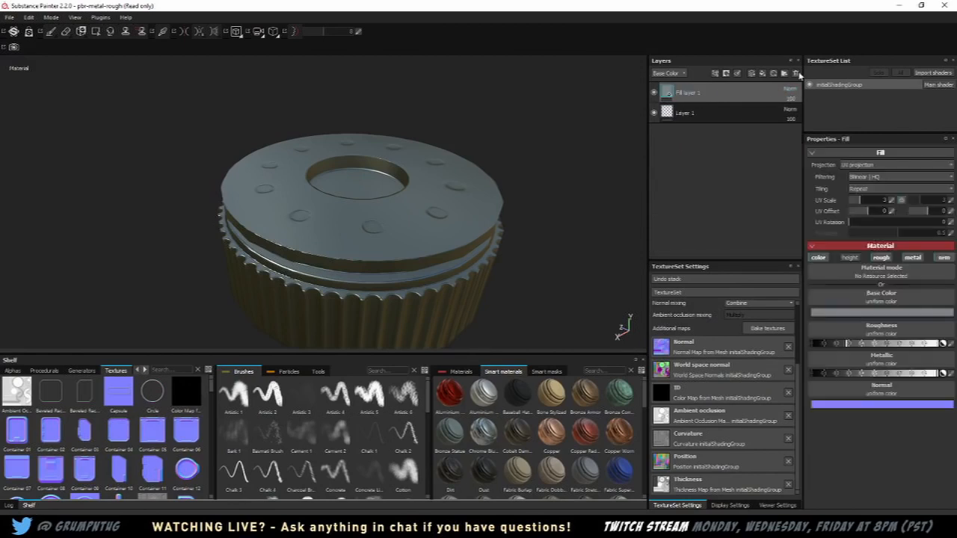
Step: Add a fill layer above the metal fill and give it a dark brown base color, about R 0.032, G 0.012, B 0.004
left_click(763, 73)
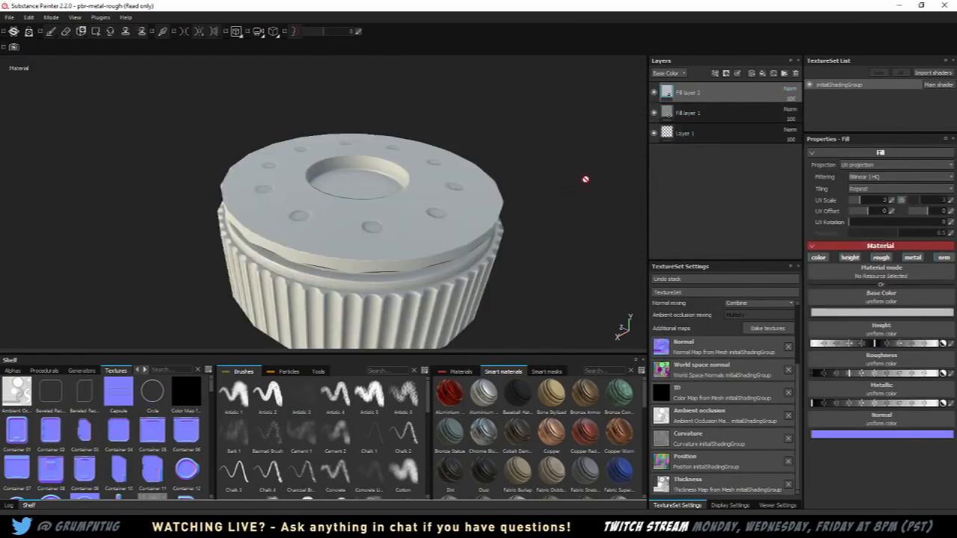
left_click(883, 312)
left_click_drag(870, 334, 870, 344)
left_click_drag(812, 328, 834, 337)
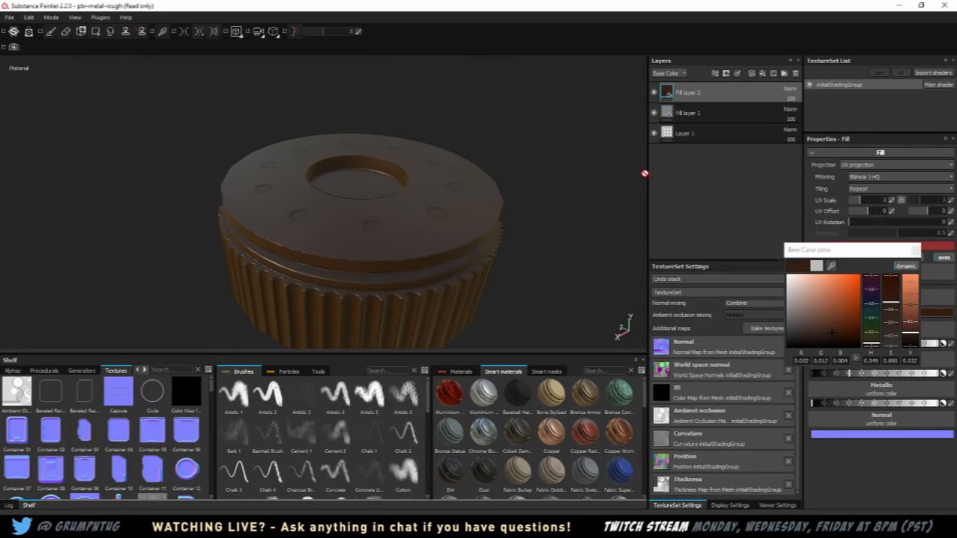
left_click(916, 251)
Step: Set the brown fill layer's roughness to its maximum and its metallic to its minimum
left_click_drag(507, 203, 481, 151, "alt")
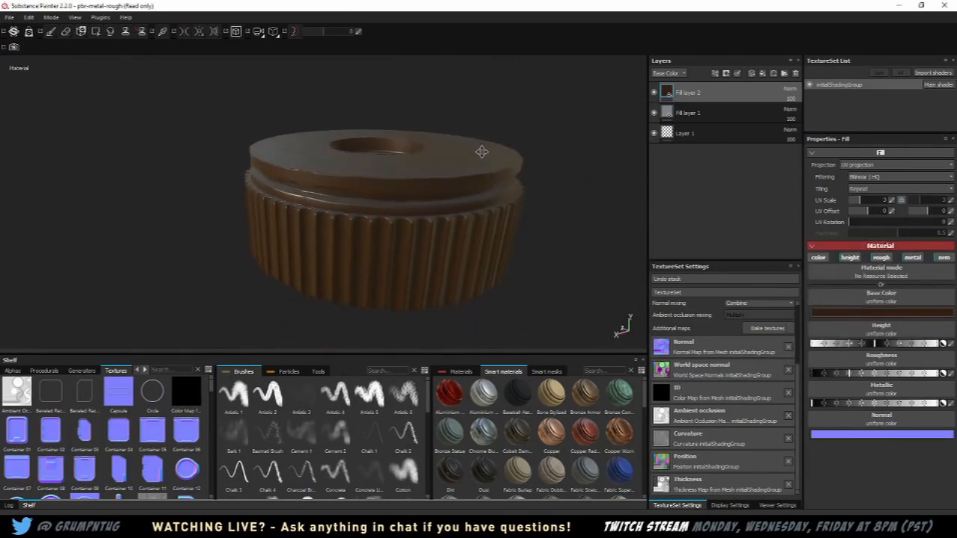
left_click_drag(851, 374, 954, 381)
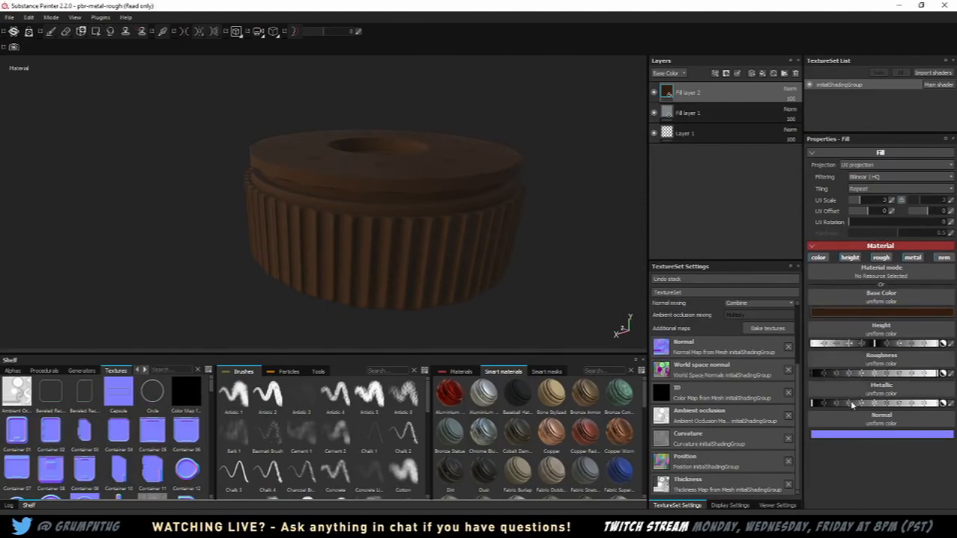
left_click_drag(828, 404, 751, 407)
left_click_drag(476, 208, 503, 229, "alt")
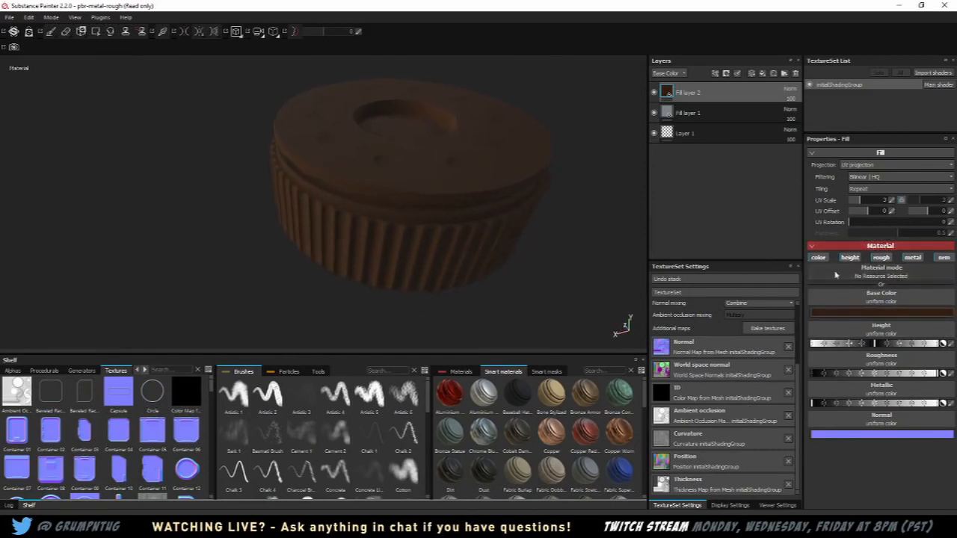
Step: Add a black mask to the brown fill layer and select that mask for editing
right_click(704, 93)
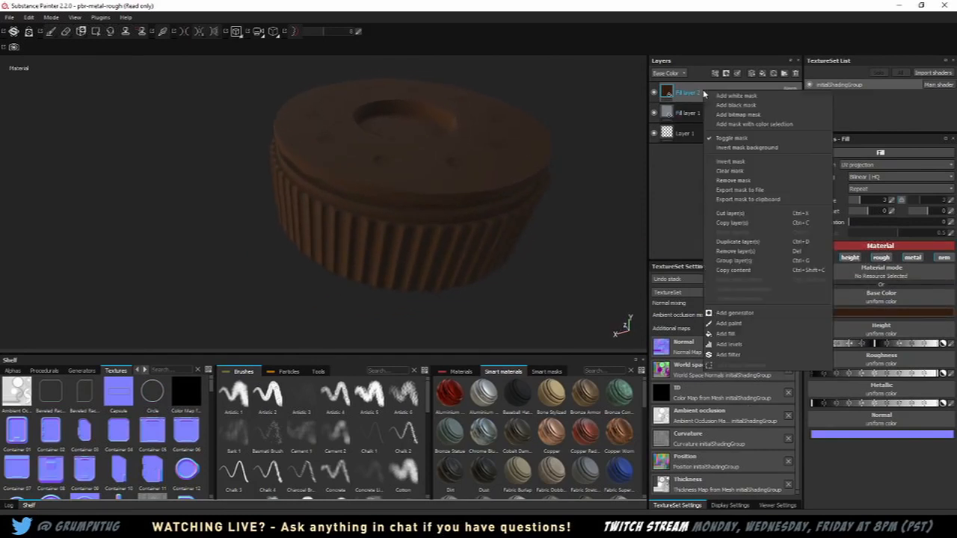
left_click(751, 106)
left_click_drag(618, 134, 606, 122, "alt")
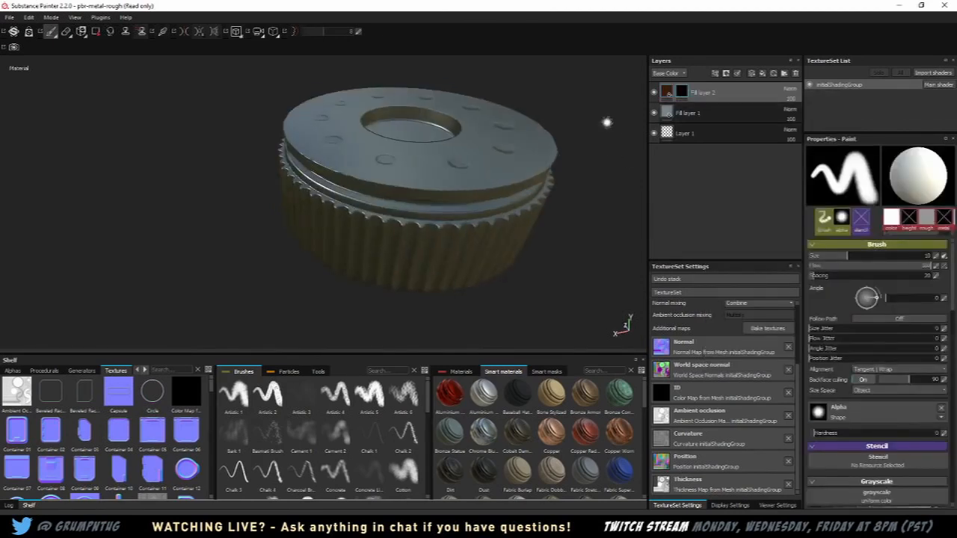
left_click(666, 92)
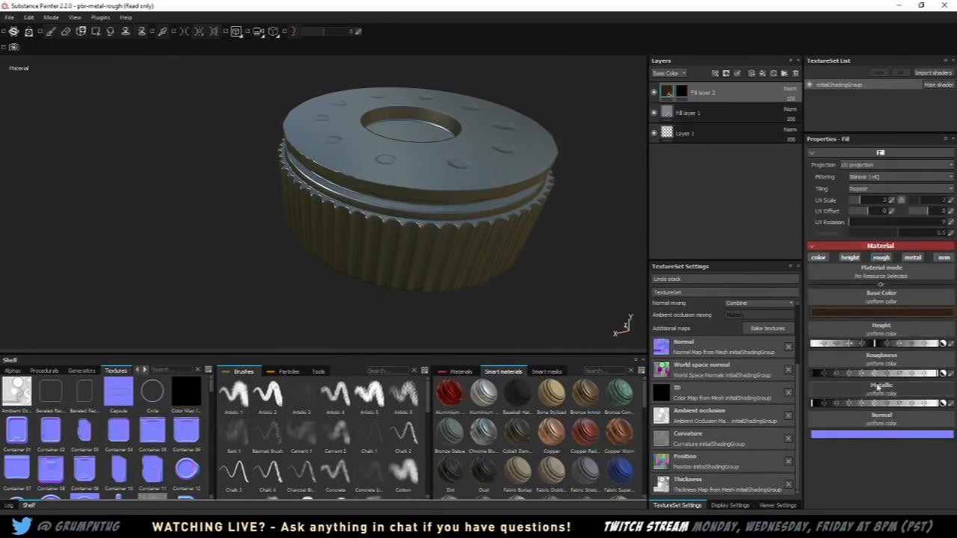
left_click(682, 92)
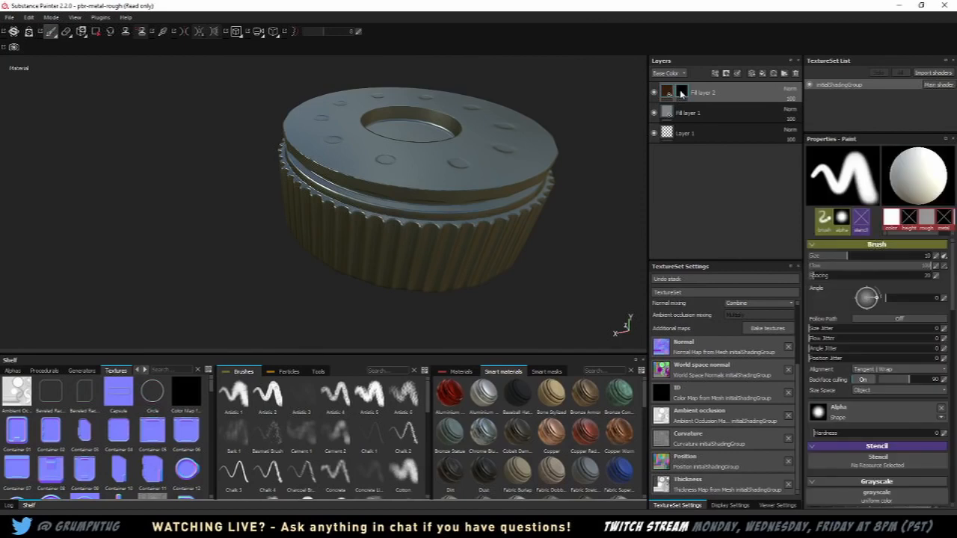
Step: Add a generator to the brown layer's black mask and assign MG Dirt to it
right_click(685, 92)
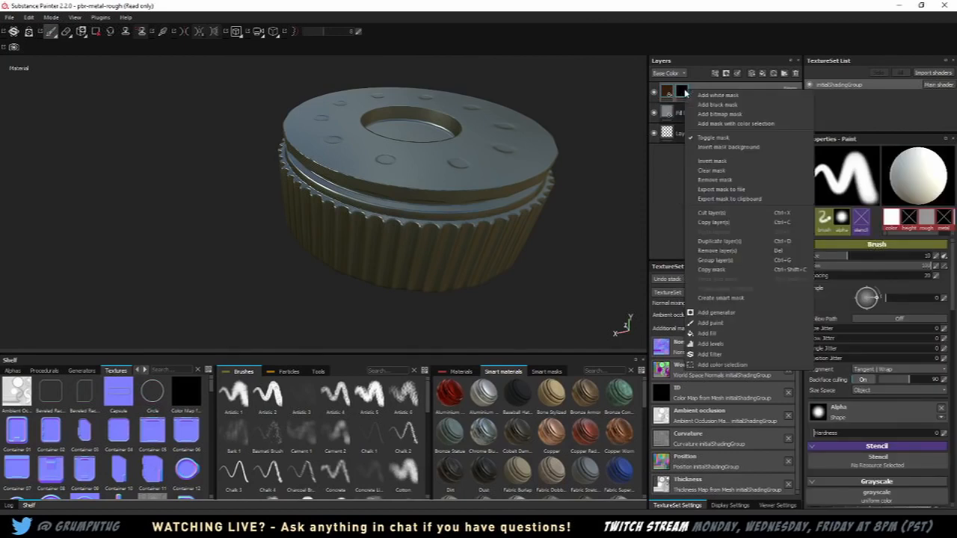
left_click(739, 313)
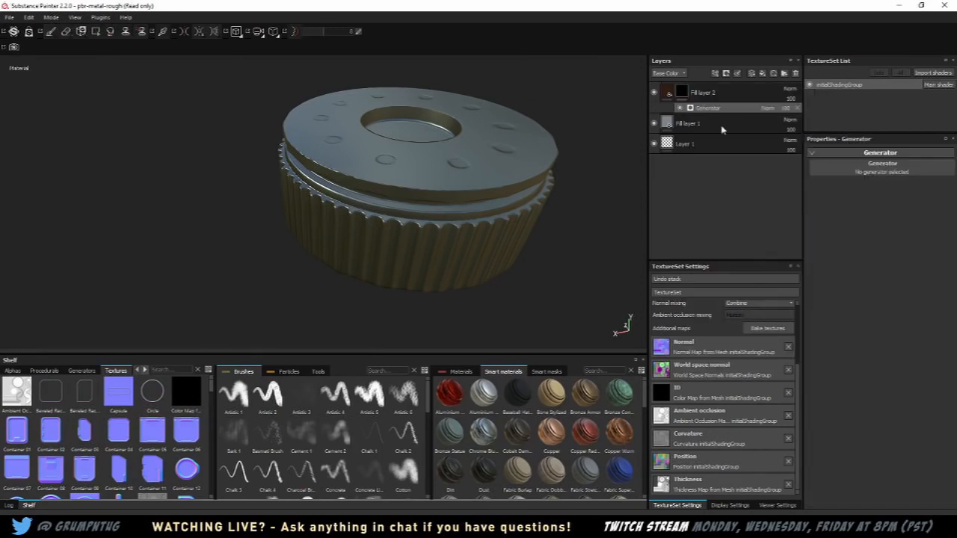
left_click(695, 88)
left_click(892, 173)
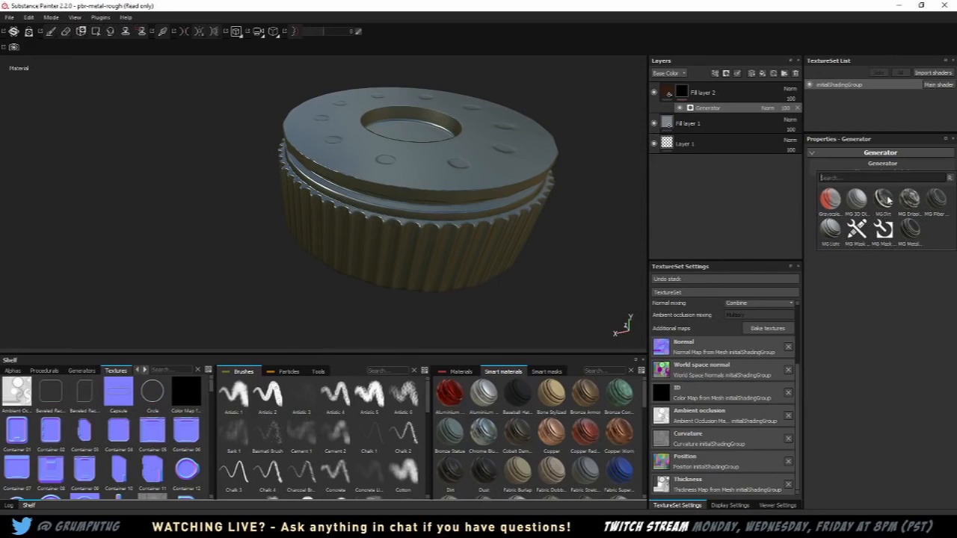
left_click(883, 199)
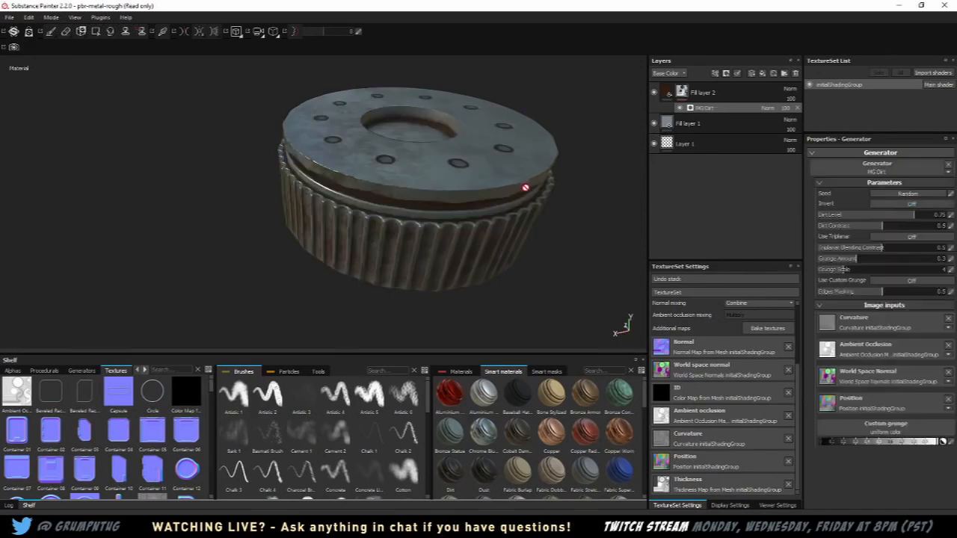
Step: Set the MG Dirt generator's grunge amount to 0.43 and its grunge scale to 3
left_click_drag(523, 188, 484, 161, "alt")
scroll(459, 232, "up", 4)
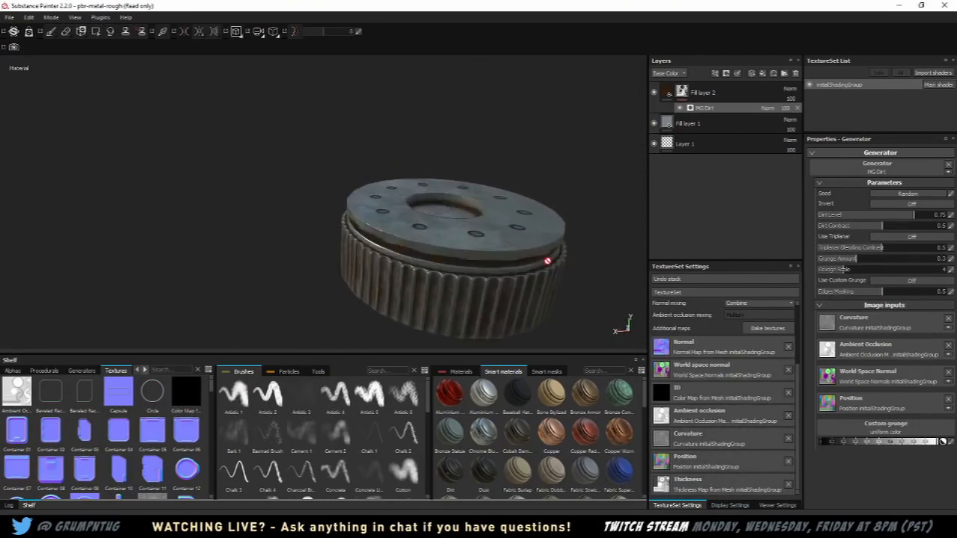
left_click_drag(547, 261, 367, 235, "alt")
scroll(519, 232, "up", 3)
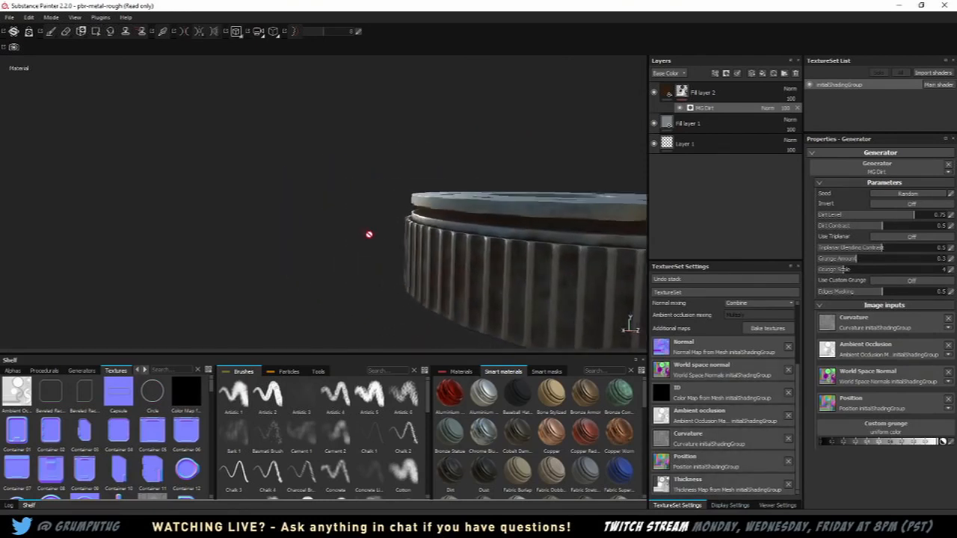
middle_click_drag(410, 210, 314, 184, "alt")
left_click_drag(441, 168, 523, 194, "alt")
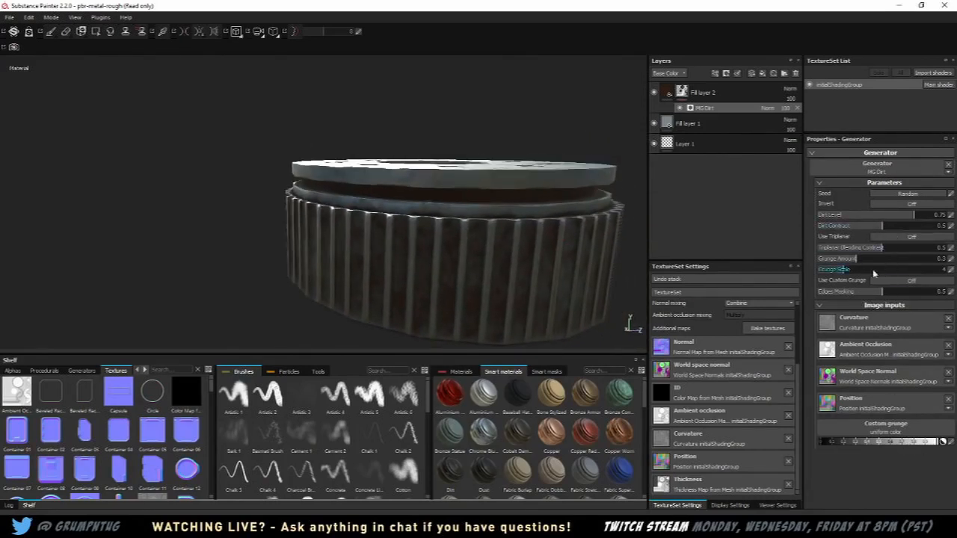
left_click_drag(851, 259, 872, 259)
left_click_drag(438, 214, 705, 245, "alt")
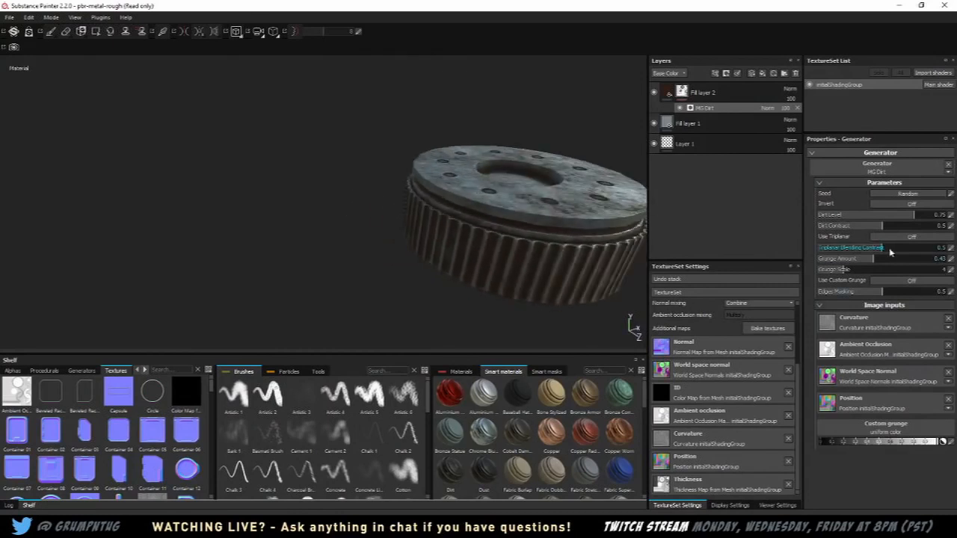
left_click_drag(867, 269, 829, 280)
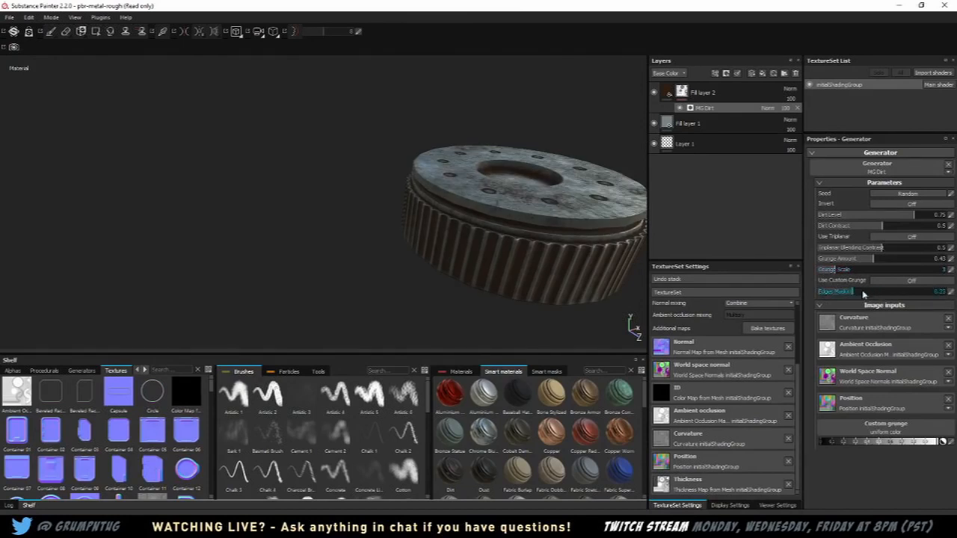
Step: Set the dirt generator's edges masking to 0.18 and check the dirt on the model's top and ribs
left_click_drag(942, 294, 915, 296)
left_click_drag(583, 282, 325, 226, "alt")
scroll(387, 172, "down", 5)
left_click_drag(386, 158, 489, 151, "alt")
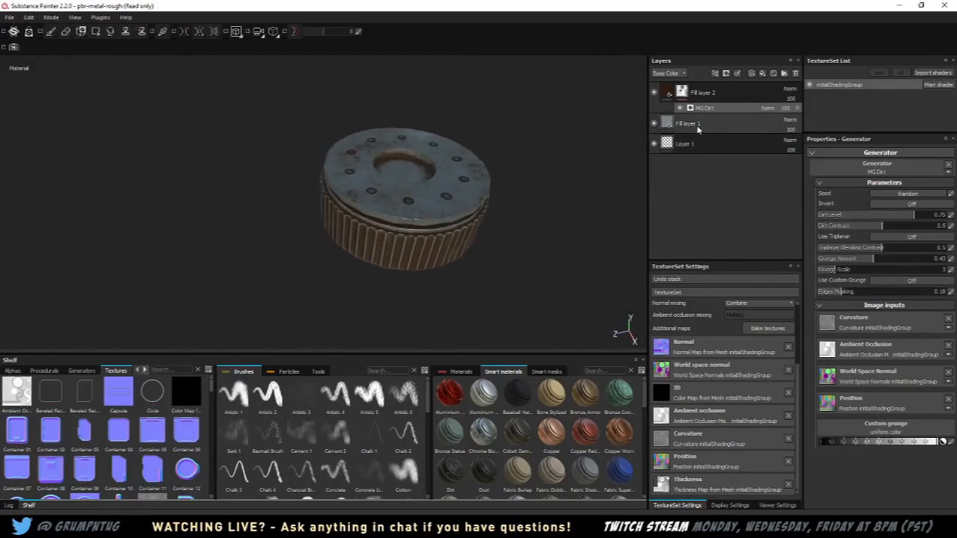
Step: Change the metal fill layer's base color to a warm brownish grey, about RGB 0.211, 0.179, 0.160, and check it on the model
left_click(669, 124)
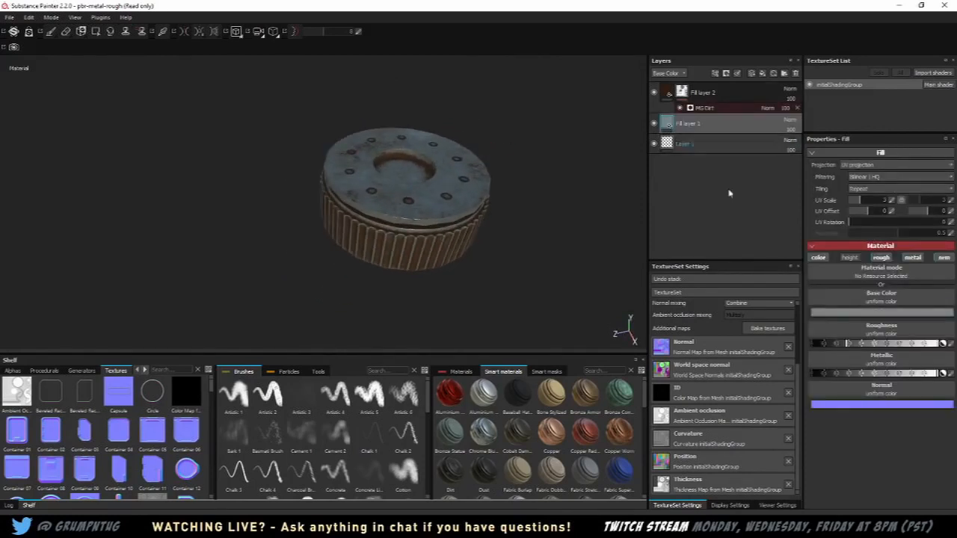
left_click(815, 312)
left_click(862, 309)
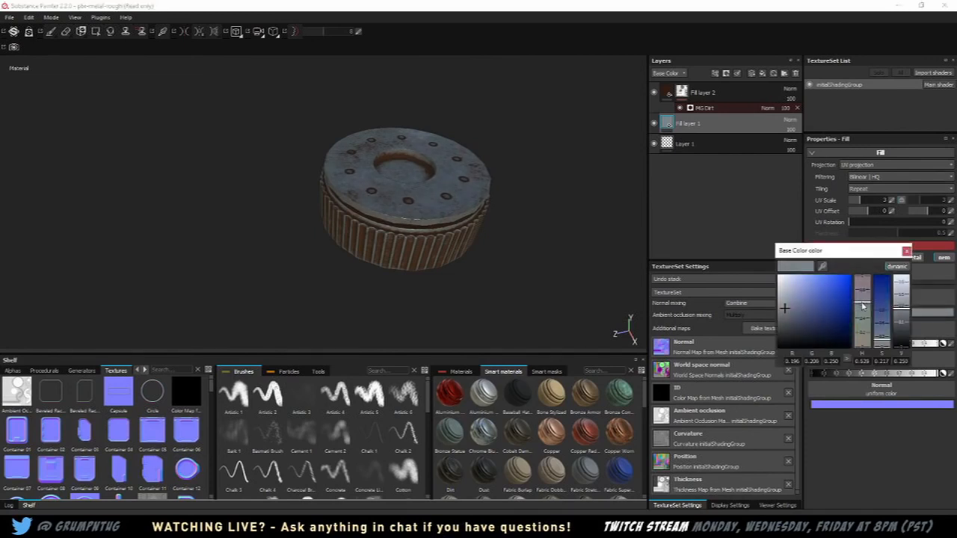
left_click_drag(857, 294, 860, 346)
mouse_move(784, 304)
left_mouse_down()
mouse_move(803, 320)
mouse_move(784, 312)
left_mouse_up()
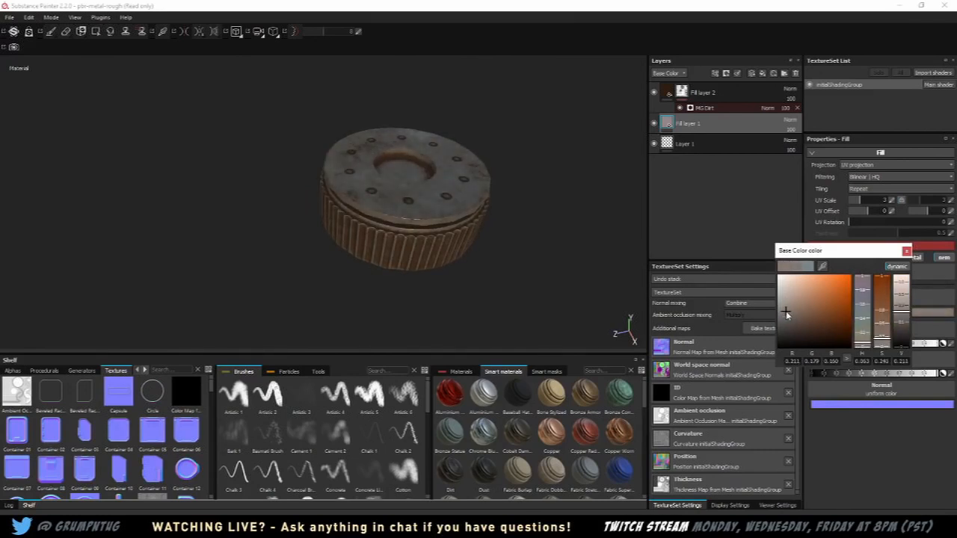
left_click(906, 253)
left_click_drag(594, 225, 481, 284, "alt")
middle_click_drag(482, 284, 485, 256, "alt")
scroll(484, 255, "up", 3)
left_click_drag(516, 255, 438, 252, "alt")
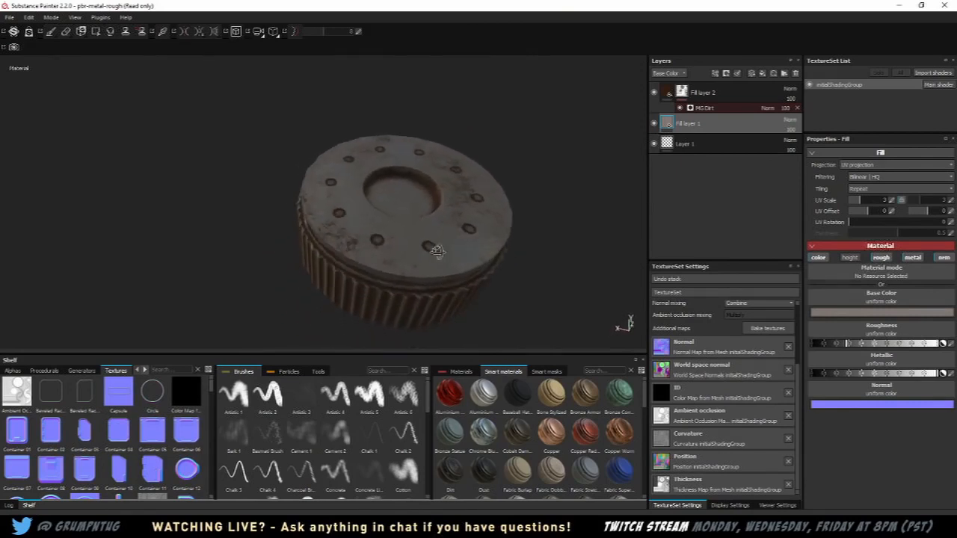
Step: Add an empty paint layer above the brown dirt layer and reduce the brush size to 3.11
left_click(753, 92)
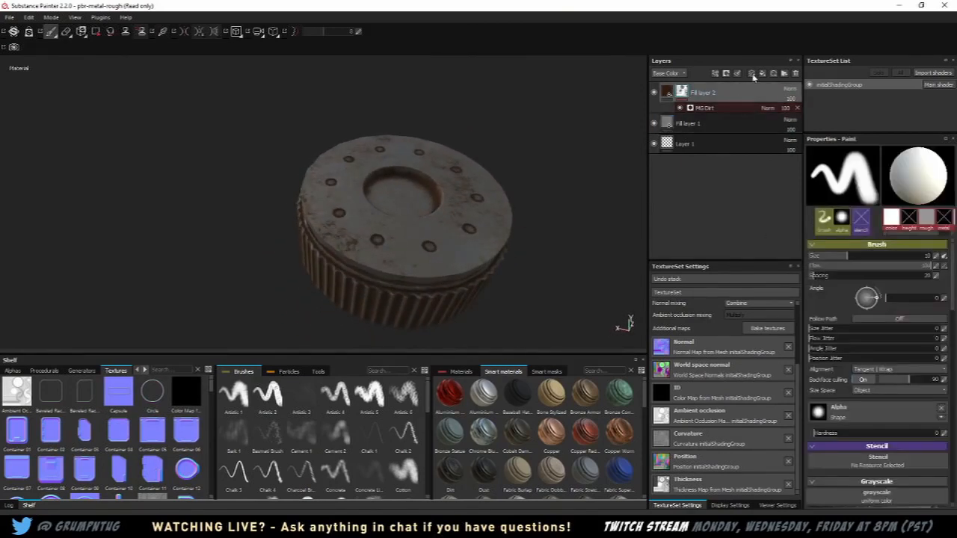
left_click(752, 73)
mouse_move(456, 201)
left_mouse_down("alt")
mouse_move(468, 186)
mouse_move(484, 219)
mouse_move(479, 244)
mouse_move(523, 229)
mouse_move(410, 250)
mouse_move(386, 229)
mouse_move(643, 152)
mouse_move(421, 177)
mouse_move(470, 132)
left_mouse_up("alt")
key("ctrl+z")
mouse_move(583, 145)
left_mouse_down("alt")
mouse_move(453, 120)
mouse_move(401, 164)
mouse_move(378, 204)
left_mouse_up("alt")
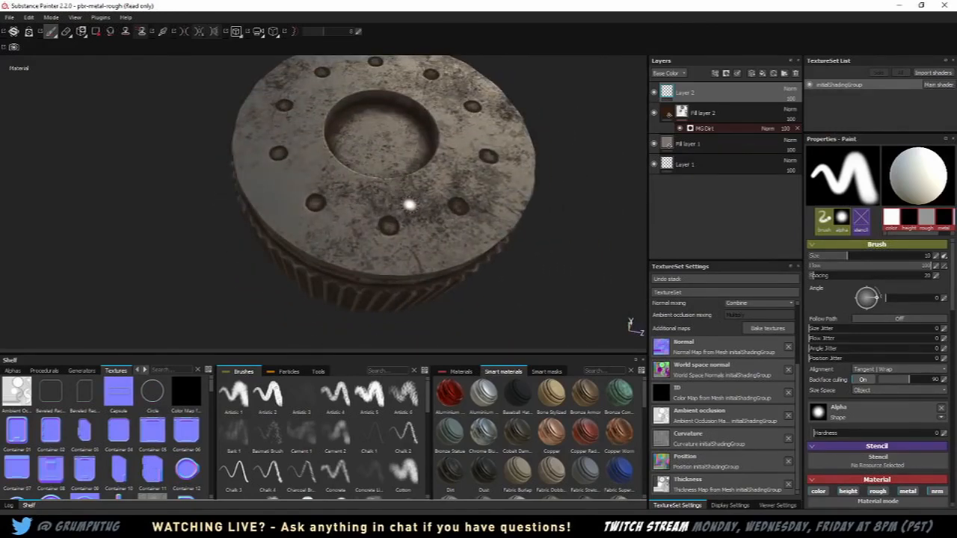
key("bracketleft")
key("bracketleft")
key("bracketleft")
key("bracketleft")
key("bracketleft")
key("bracketleft")
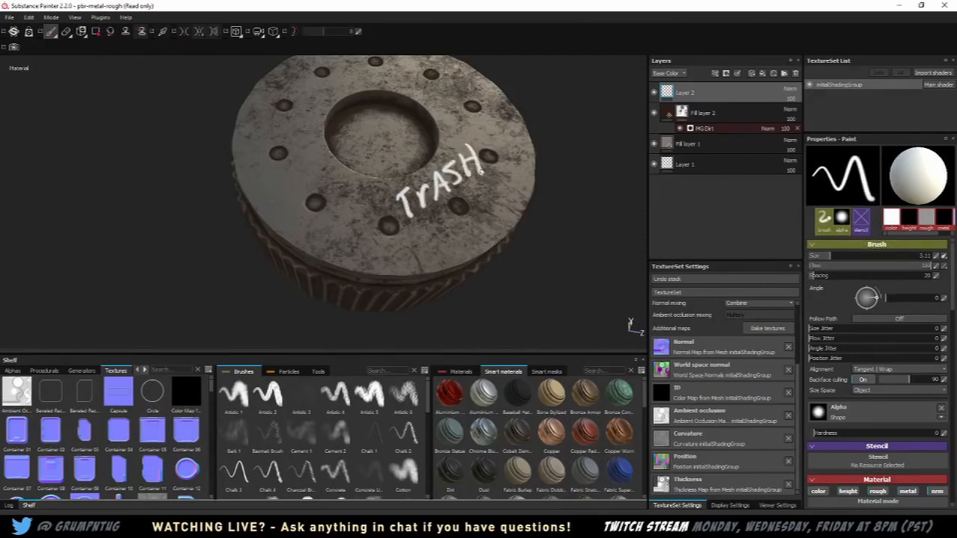
Step: Hand-paint the white word TRASH with a 2-shaped stroke on the model's top, inspect it, and undo the strokes
left_click_drag(465, 225, 497, 237)
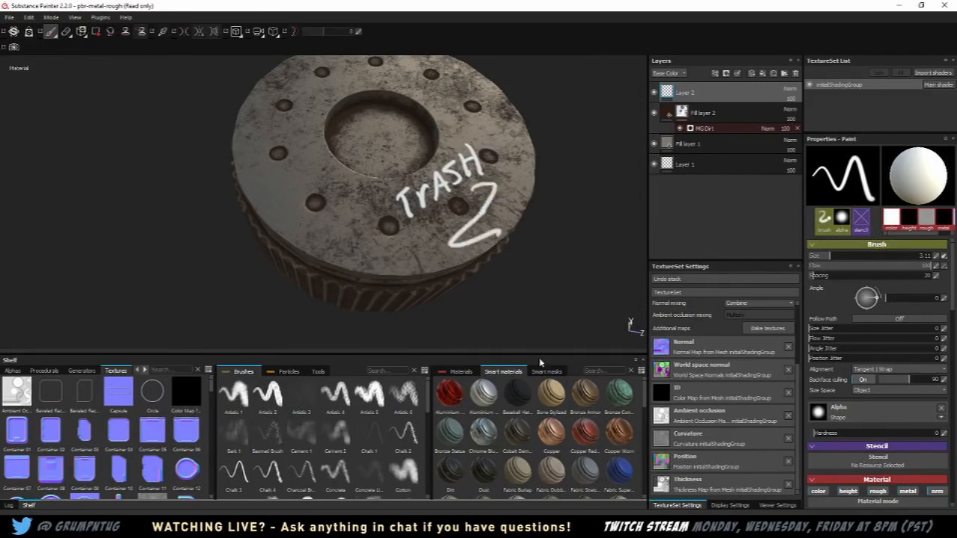
scroll(572, 261, "down", 8)
left_click_drag(593, 205, 254, 185, "alt")
middle_click_drag(254, 186, 146, 247, "alt")
scroll(217, 243, "up", 3)
left_click_drag(276, 240, 358, 230, "alt")
middle_click_drag(358, 231, 448, 237, "alt")
scroll(448, 238, "up", 2)
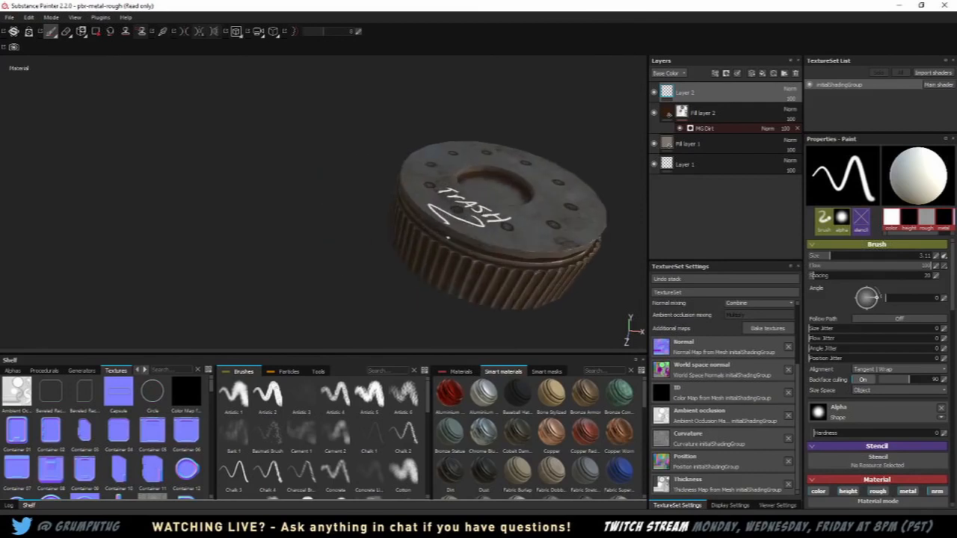
left_click_drag(448, 238, 542, 217, "alt")
middle_click_drag(542, 217, 477, 232, "alt")
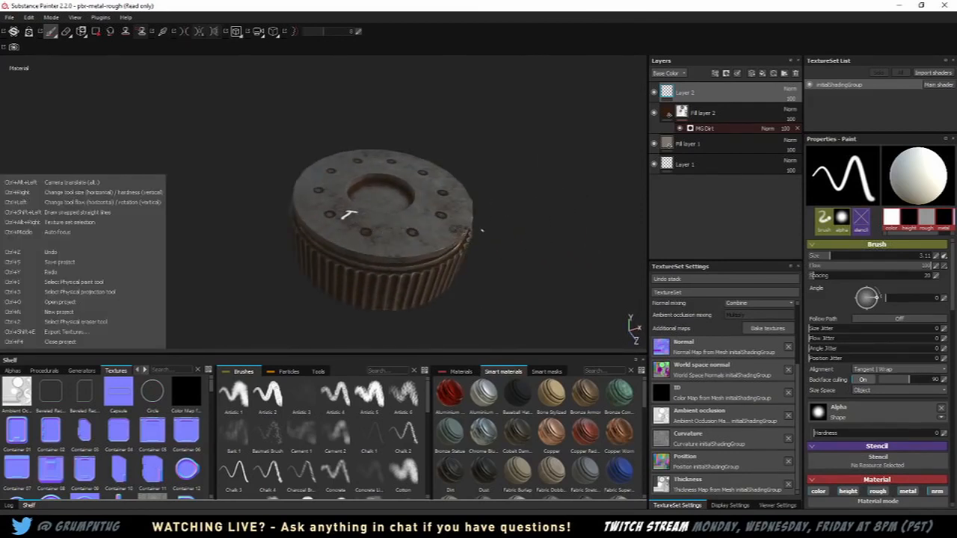
left_click_drag(496, 237, 574, 199, "alt")
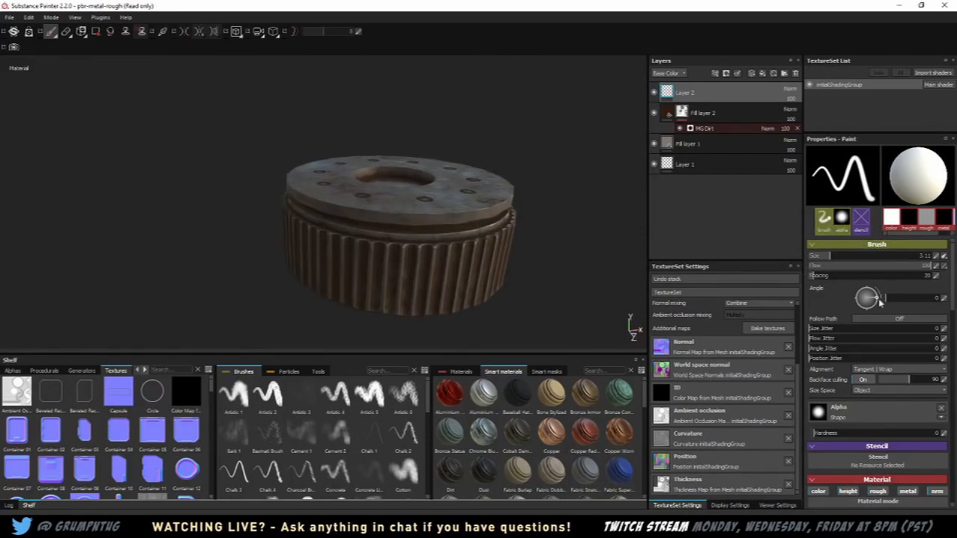
Step: Limit the brush material to the color channel only and try it with a white scribble on the model's side
scroll(850, 393, "down", 3)
left_click(848, 401)
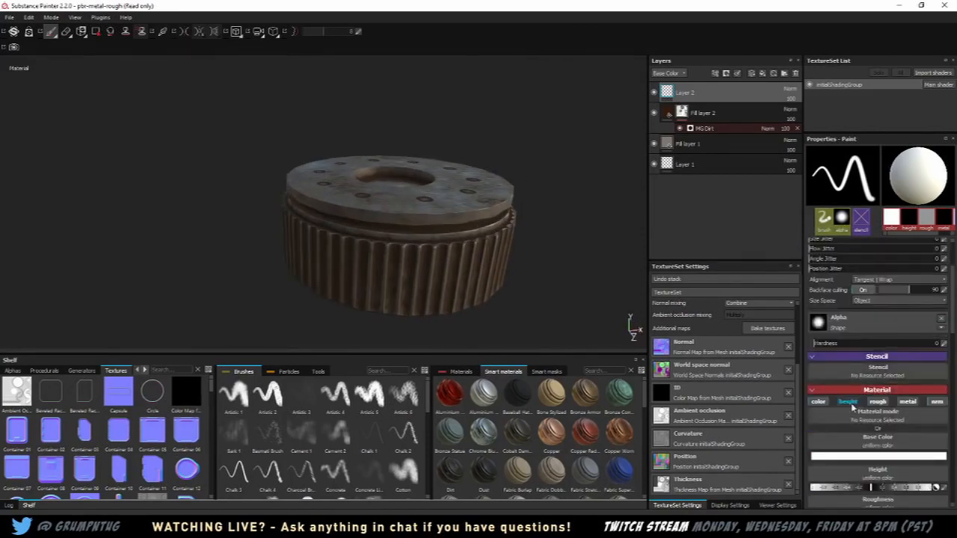
left_click(907, 402)
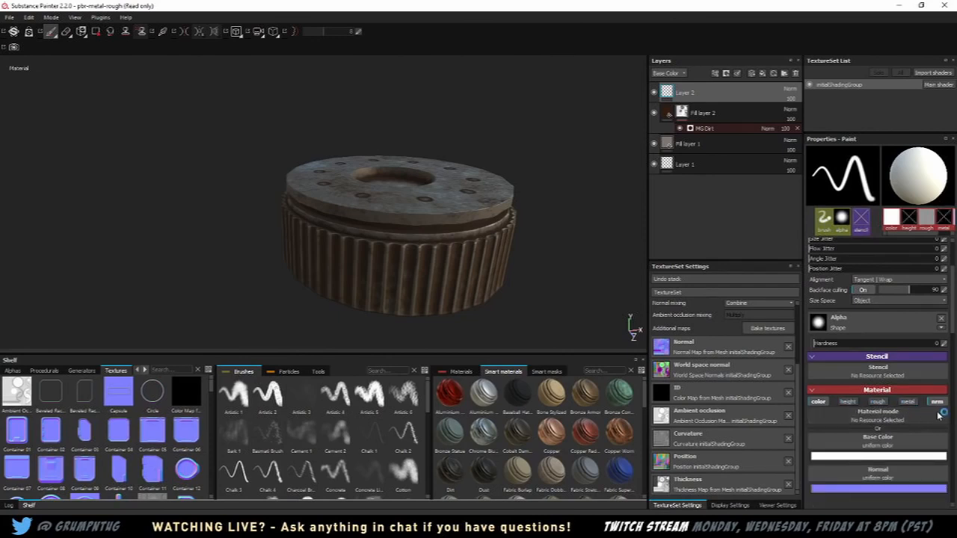
left_click(936, 401)
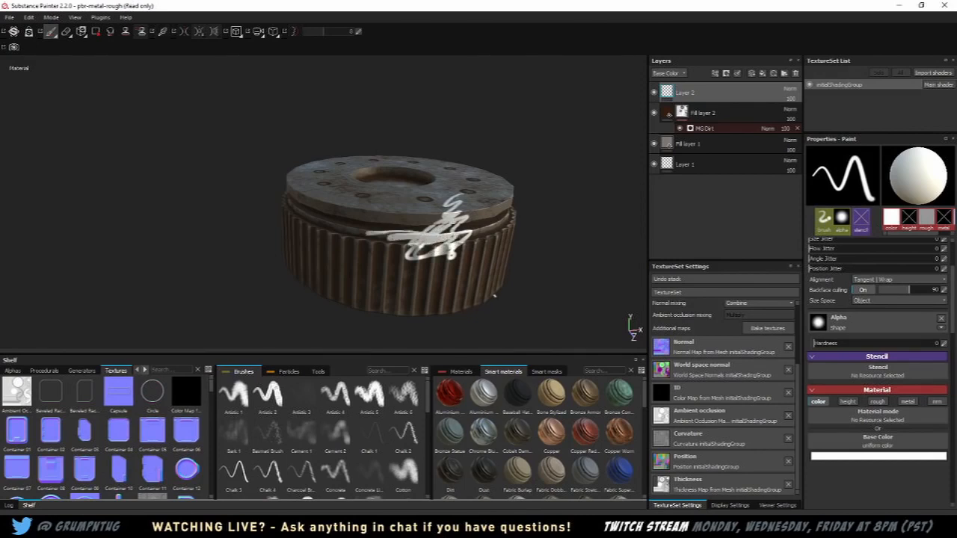
mouse_move(479, 292)
left_mouse_down("alt")
mouse_move(478, 187)
mouse_move(464, 192)
mouse_move(508, 203)
mouse_move(452, 165)
mouse_move(430, 189)
left_mouse_up("alt")
key("ctrl+z")
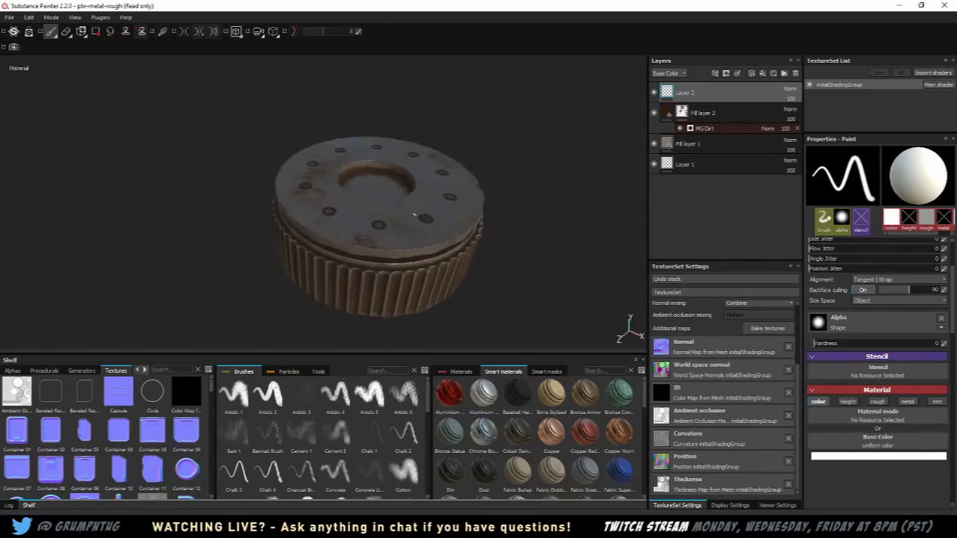
Step: Re-enable the brush's height, roughness and metallic channels, and check the grey metal fill layer's material before returning to Layer 2
right_click_drag(381, 194, 456, 232, "alt")
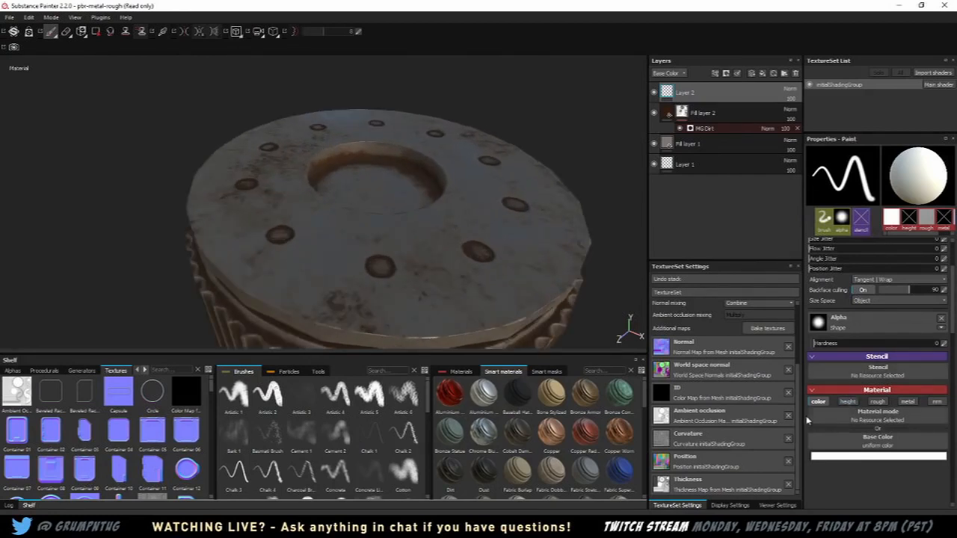
left_click(850, 402)
left_click(878, 402)
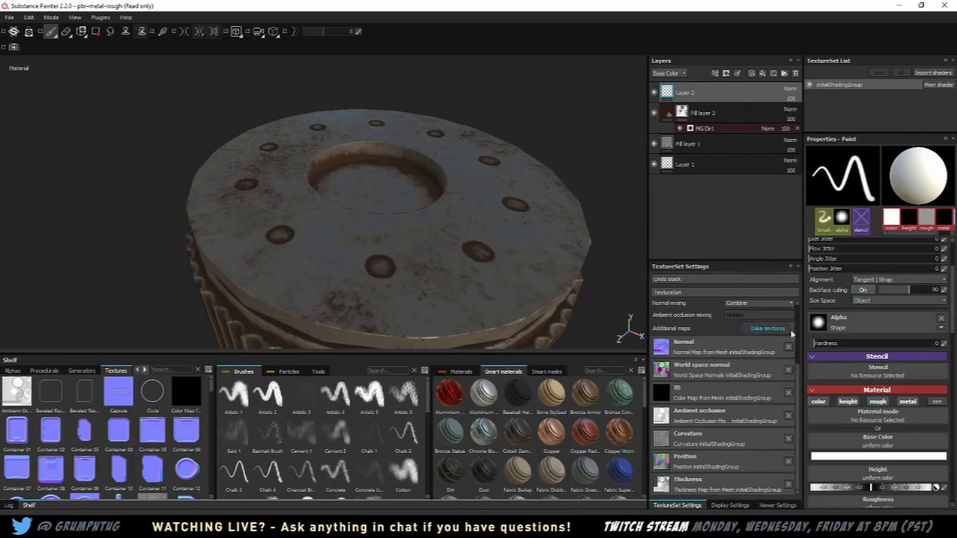
left_click(713, 149)
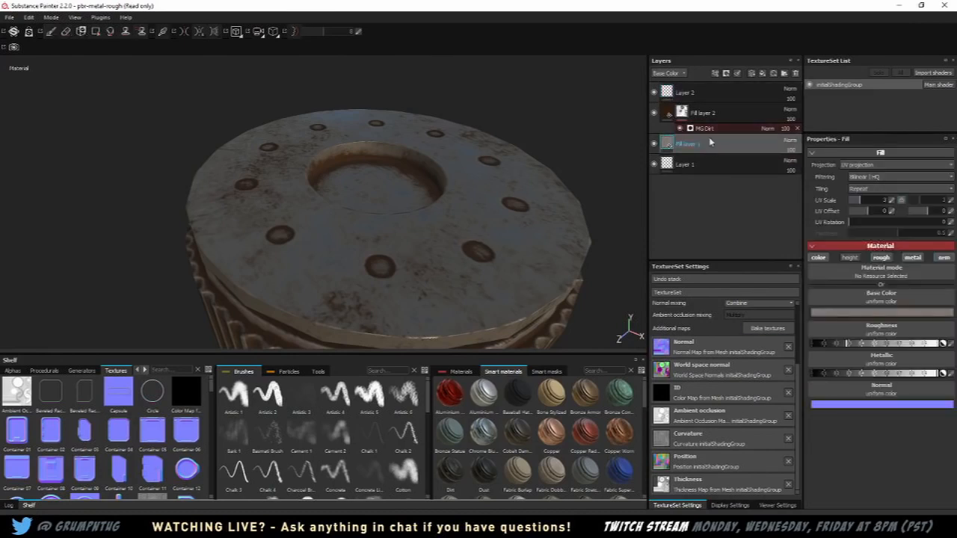
left_click(722, 92)
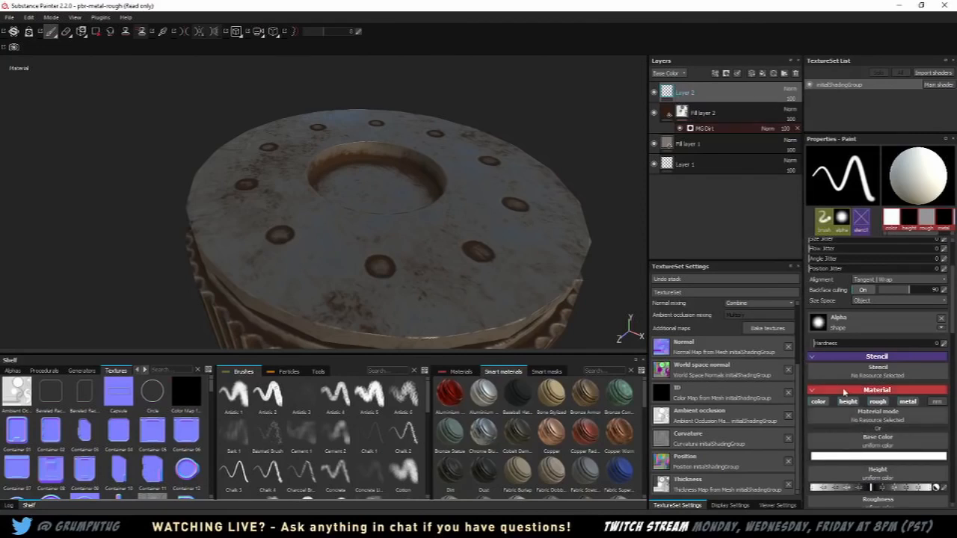
Step: Set the brush to a pure red base color with full metallic and paint test circles around a bolt on the top
left_click(854, 458)
left_click(843, 413)
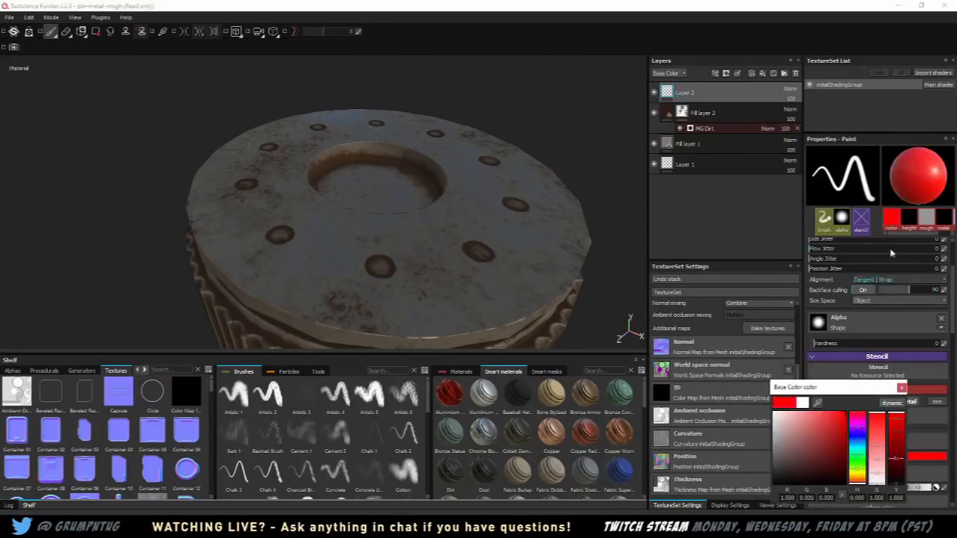
left_click(900, 390)
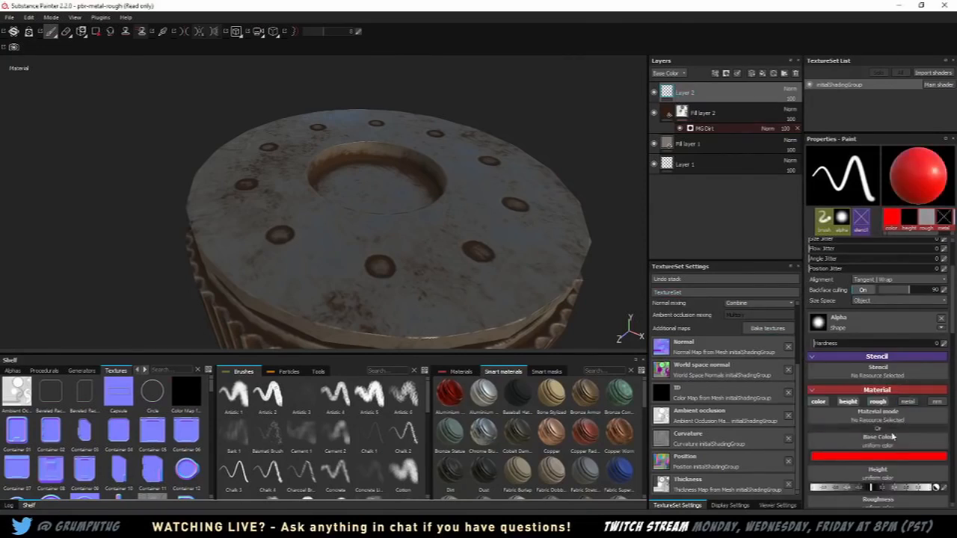
scroll(909, 408, "down", 1)
scroll(877, 487, "down", 2)
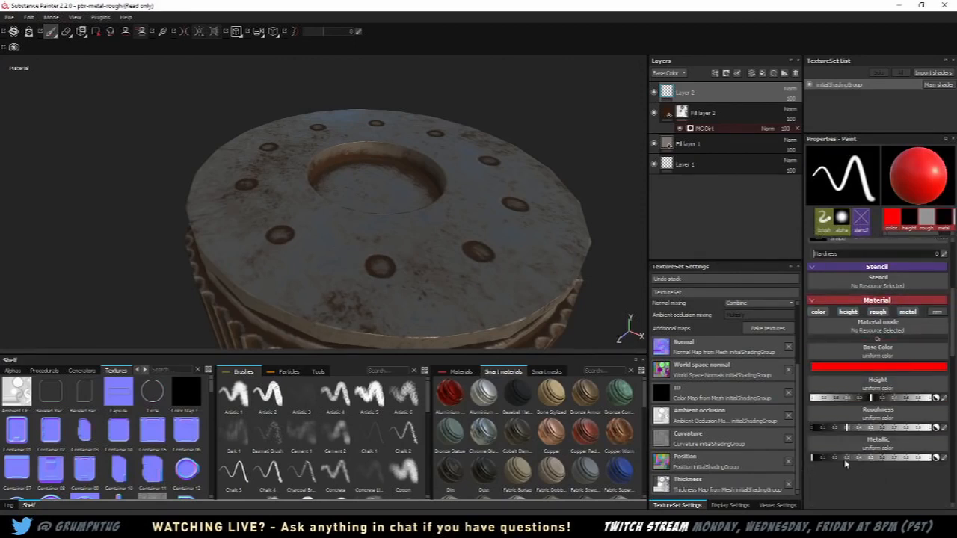
left_click_drag(846, 459, 940, 458)
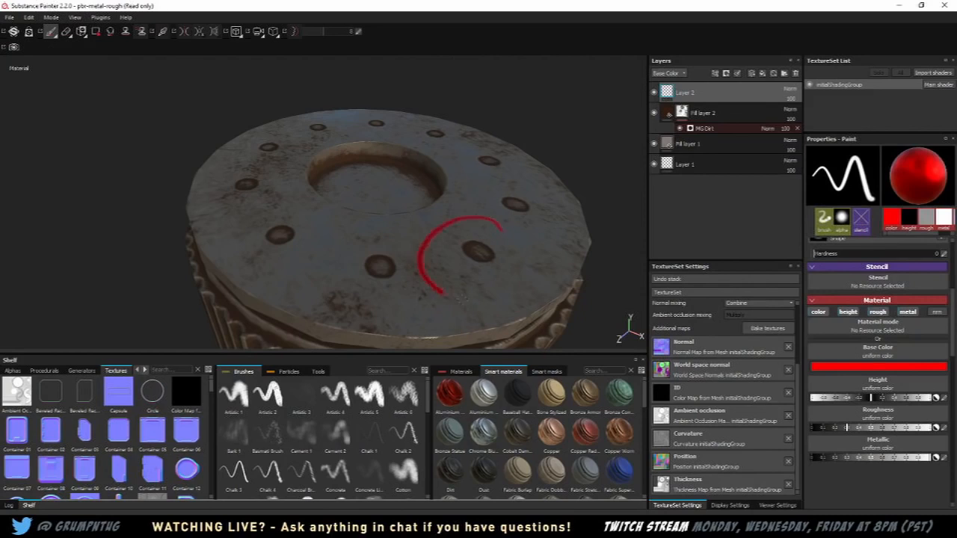
Step: Set the brush to zero metallic and white base color, scribble over the red circles, and undo the test strokes
left_click_drag(851, 458, 811, 458)
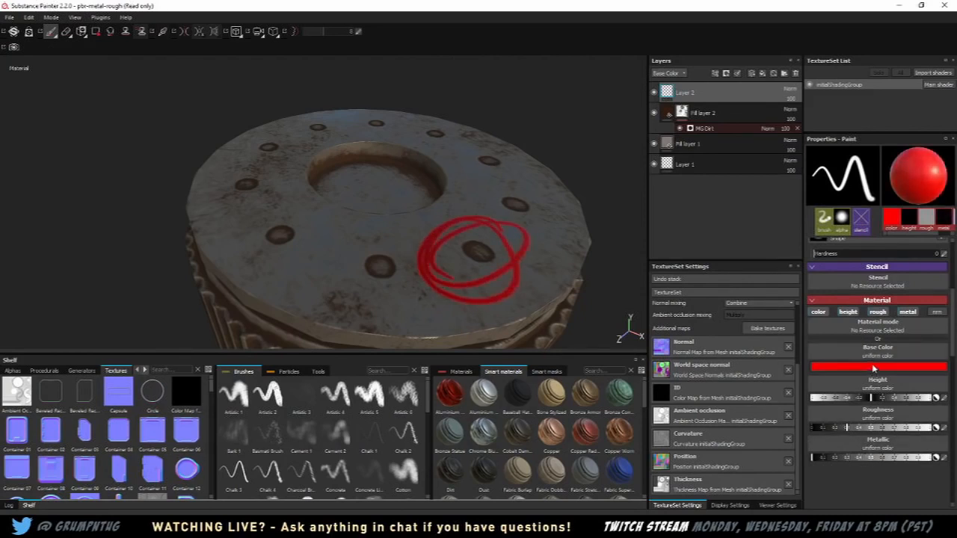
left_click(838, 366)
left_click(770, 410)
mouse_move(539, 229)
left_mouse_down()
mouse_move(508, 244)
mouse_move(560, 277)
mouse_move(535, 297)
left_mouse_up()
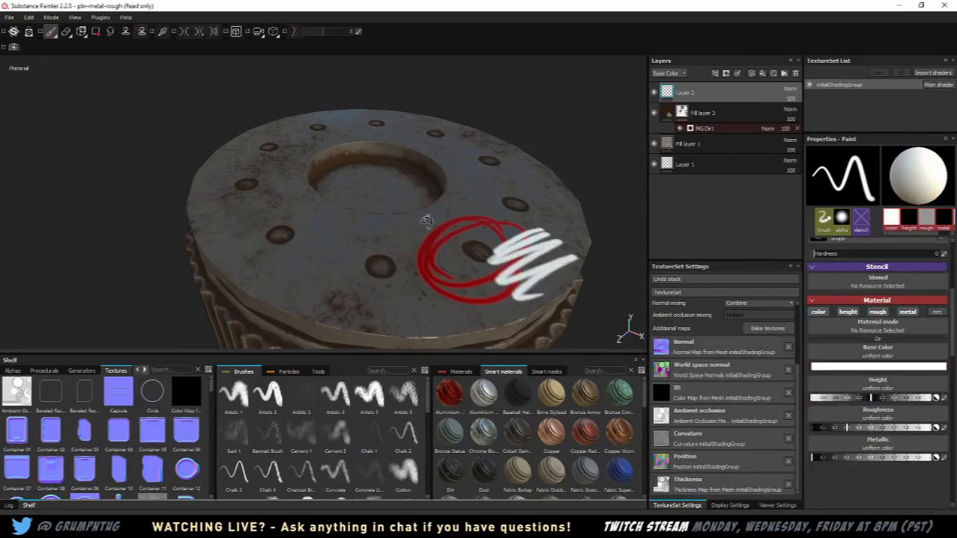
mouse_move(426, 220)
left_mouse_down("alt")
mouse_move(402, 177)
mouse_move(379, 207)
mouse_move(407, 214)
mouse_move(429, 185)
mouse_move(453, 209)
mouse_move(486, 183)
mouse_move(483, 163)
mouse_move(482, 207)
left_mouse_up("alt")
key("ctrl+z")
key("ctrl+z")
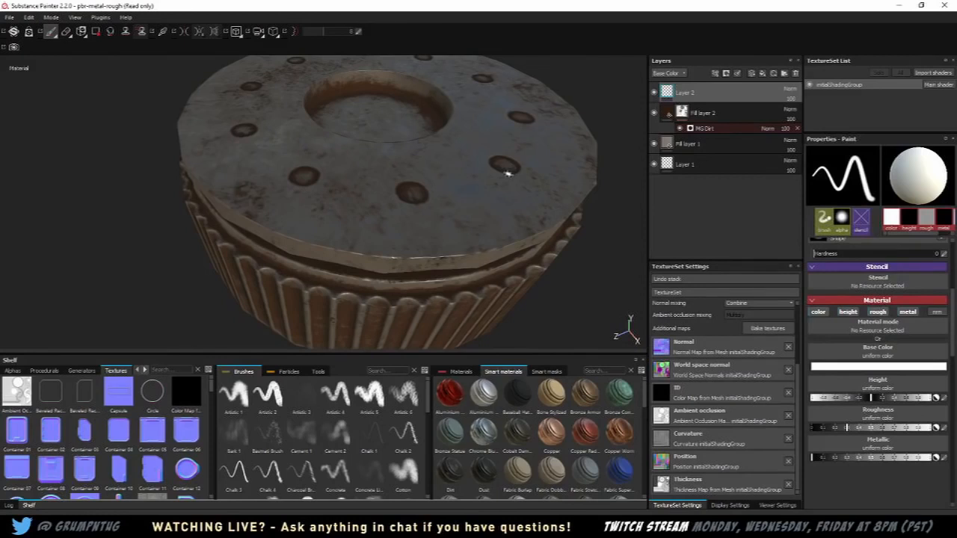
Step: Hide Layer 2 and add a fill layer above it with a pure red base color, full metallic and zero roughness
middle_click_drag(477, 141, 448, 179, "alt")
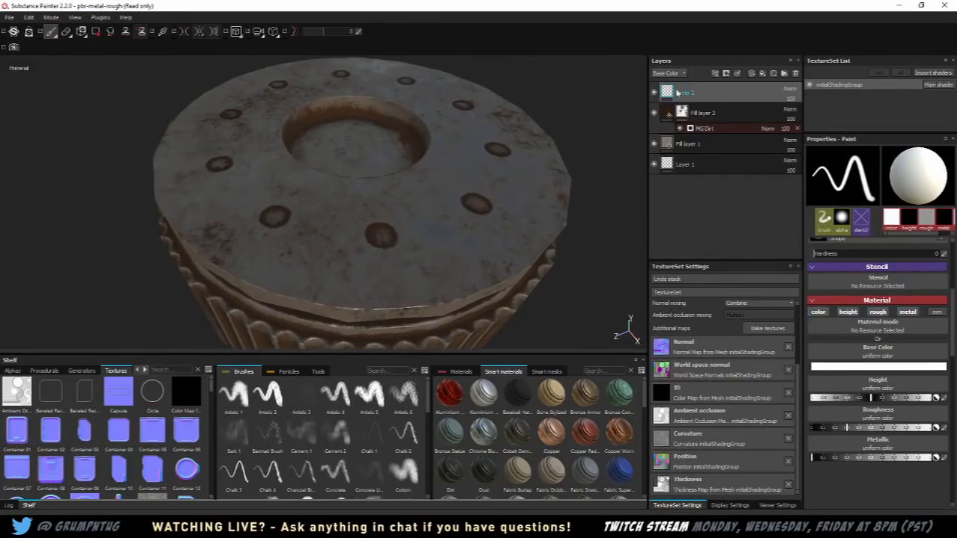
left_click(761, 75)
left_click(843, 319)
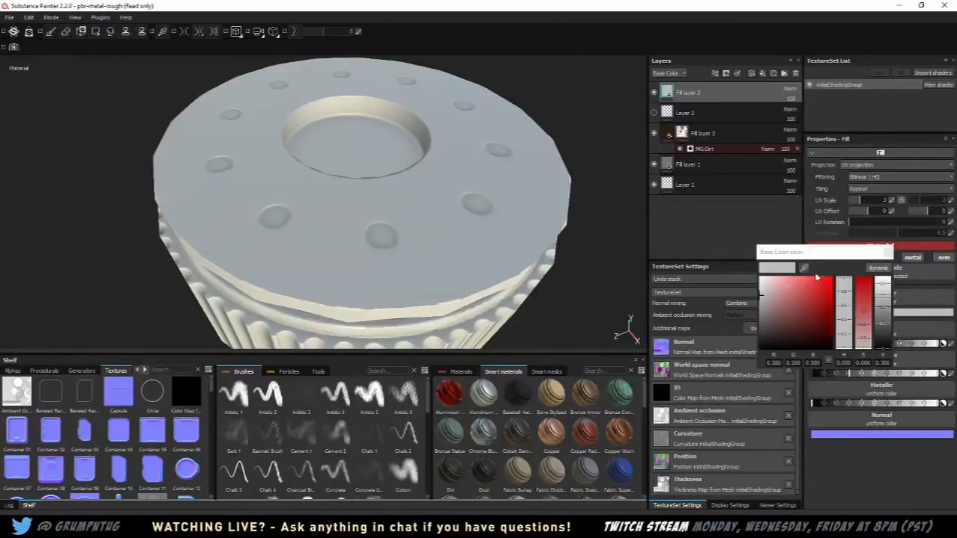
left_click(817, 278)
left_click(888, 254)
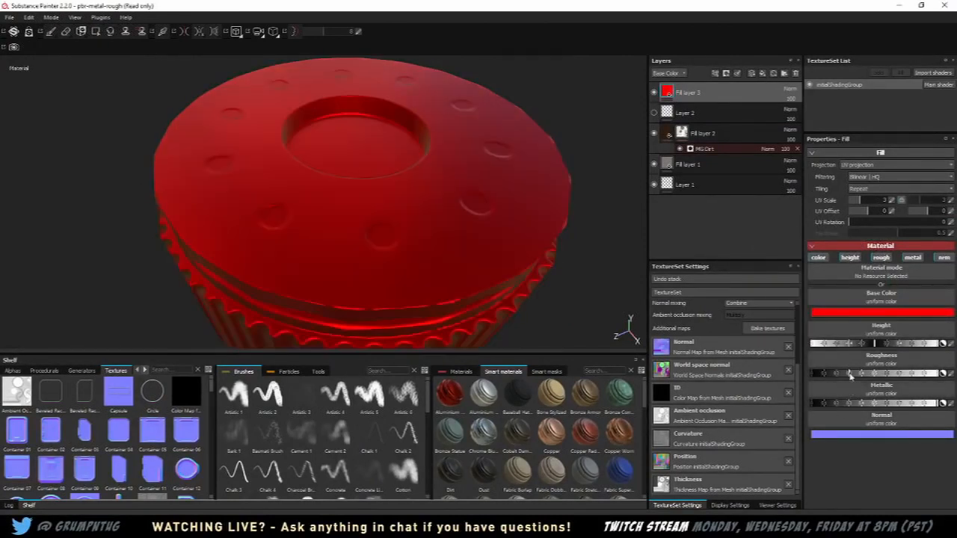
left_click_drag(849, 374, 807, 377)
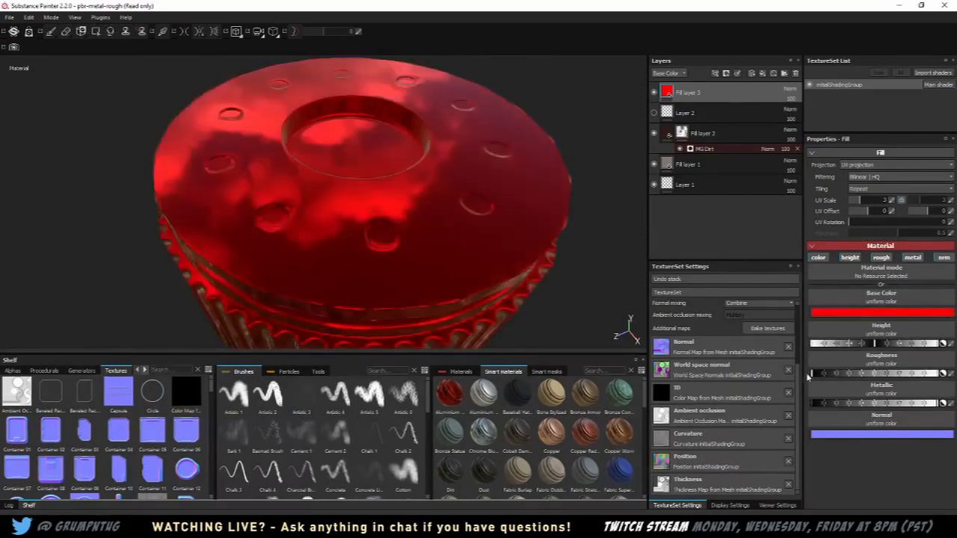
Step: Add a black mask to the red fill layer and paint freehand strokes into it across the front of the model's top
right_click(716, 97)
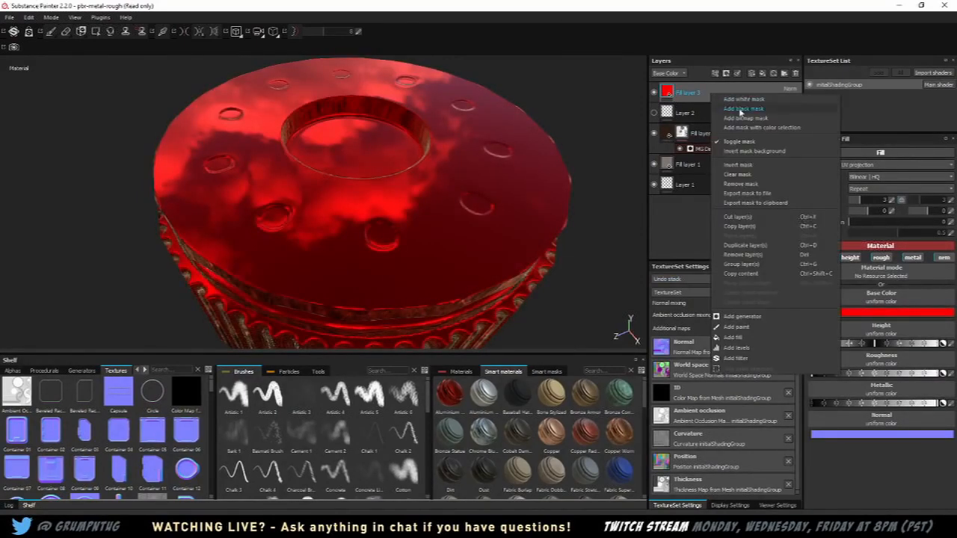
left_click(740, 110)
left_click_drag(619, 178, 604, 168, "alt")
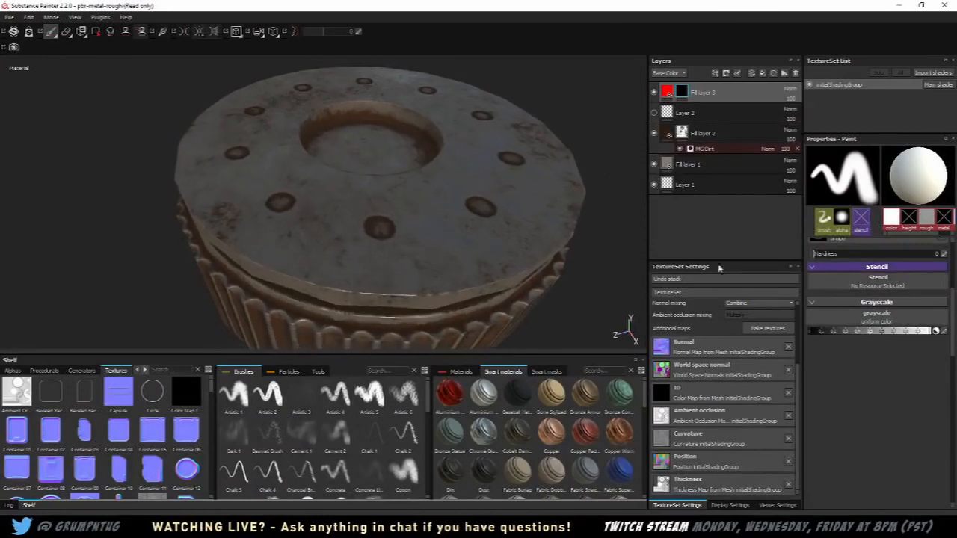
mouse_move(500, 193)
left_mouse_down()
mouse_move(396, 210)
mouse_move(448, 238)
mouse_move(396, 280)
left_mouse_up()
left_click_drag(470, 254, 552, 223)
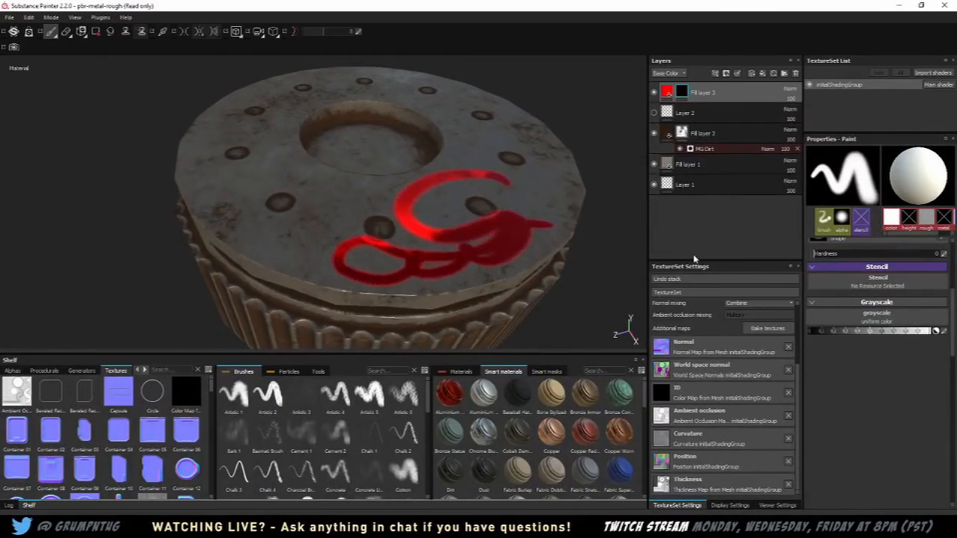
Step: Change the masked red fill layer's base color to bright green
left_click_drag(603, 137, 459, 176, "alt")
left_click(671, 91)
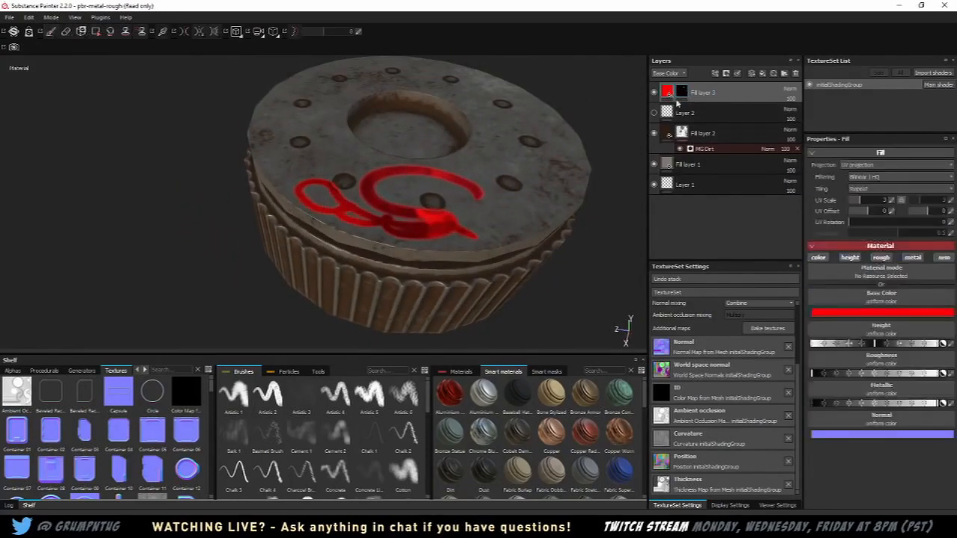
left_click(841, 314)
mouse_move(837, 317)
left_mouse_down()
mouse_move(801, 287)
mouse_move(821, 277)
left_mouse_up()
left_click_drag(876, 329, 872, 269)
left_click(916, 253)
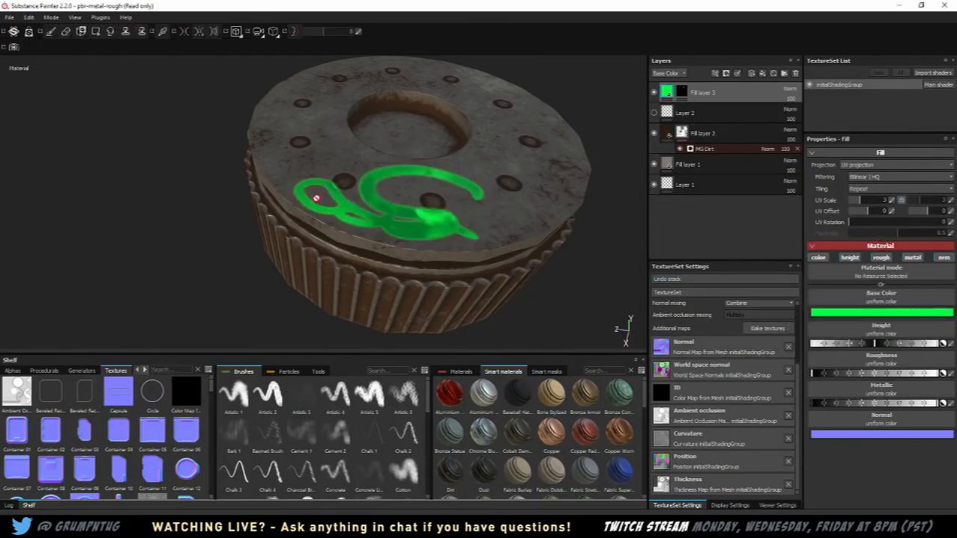
Step: Inspect the green strokes on the model from several angles and hide the green fill layer
left_click_drag(317, 199, 368, 204, "alt")
mouse_move(452, 188)
left_mouse_down("alt")
mouse_move(498, 171)
mouse_move(523, 187)
mouse_move(440, 163)
left_mouse_up("alt")
left_click_drag(570, 153, 533, 212, "alt")
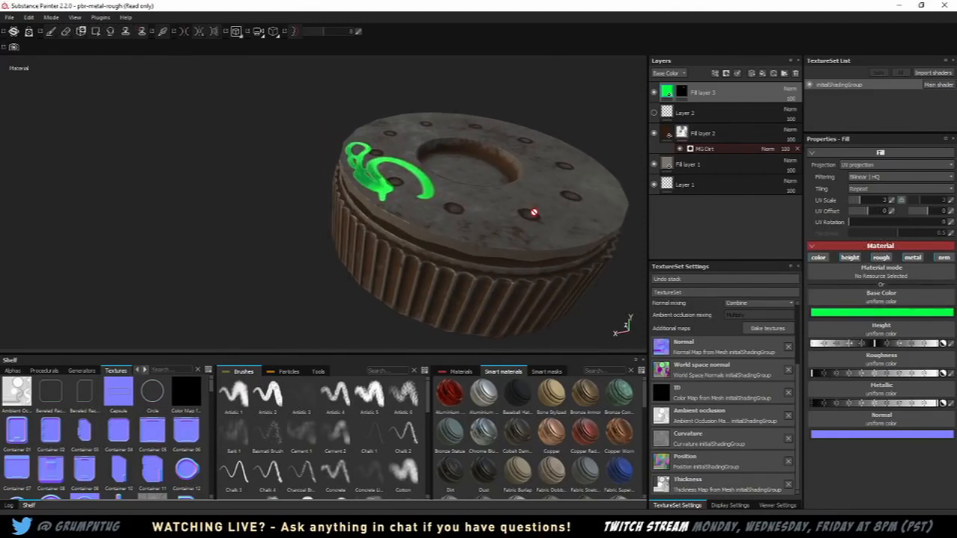
left_click_drag(517, 152, 443, 214, "alt")
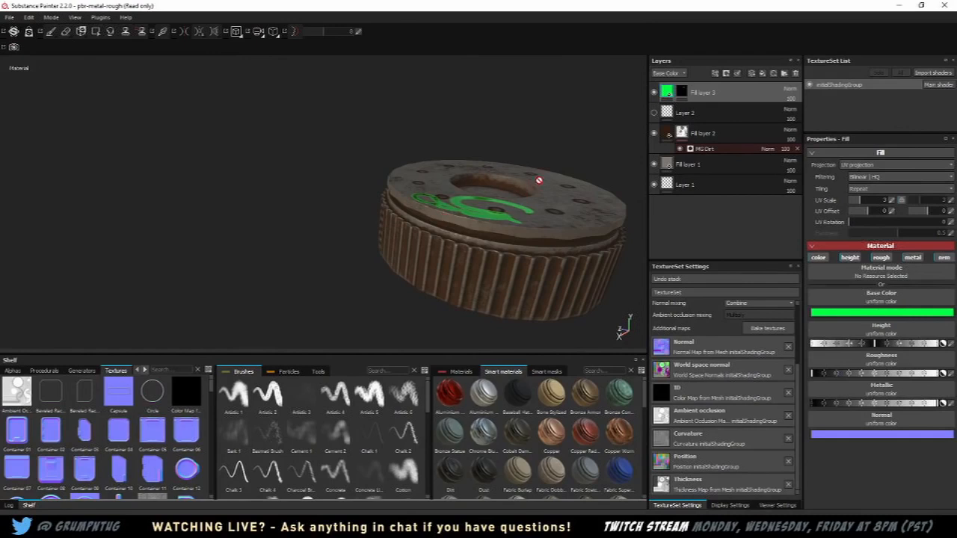
left_click_drag(538, 180, 463, 213, "alt")
left_click(654, 92)
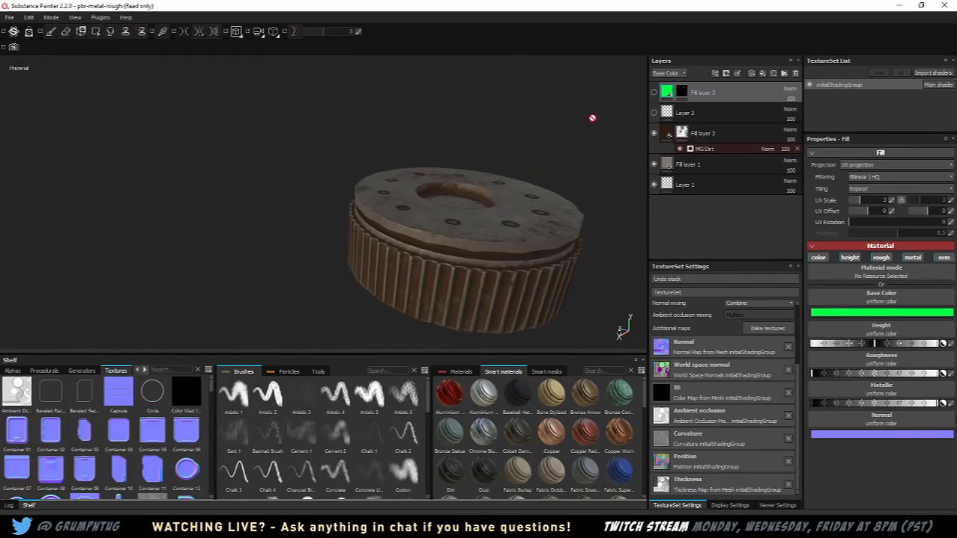
left_click_drag(591, 118, 347, 109, "alt")
scroll(440, 146, "up", 3)
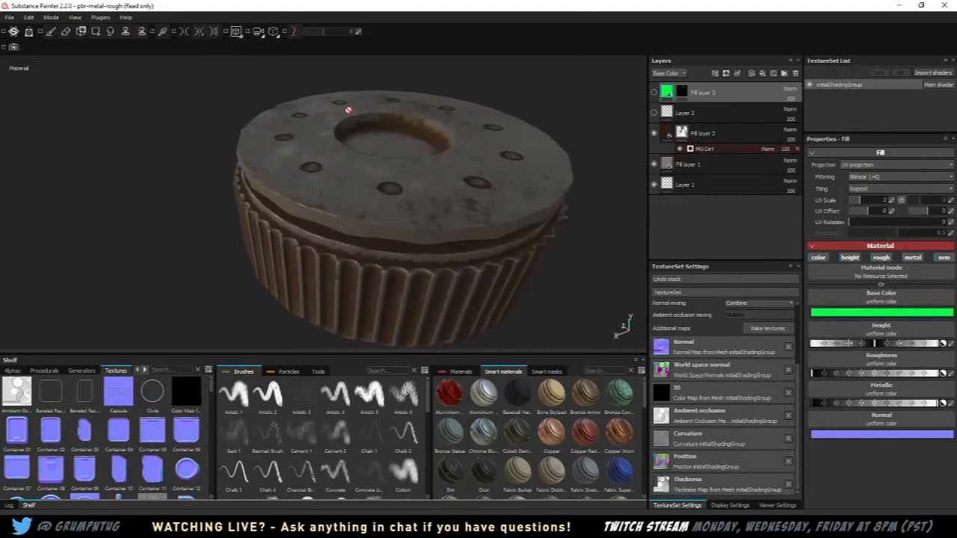
Step: Show the green fill layer in the split 3D/2D view and paint freehand strokes into its mask around the model's top
left_click(237, 33)
left_click(241, 46)
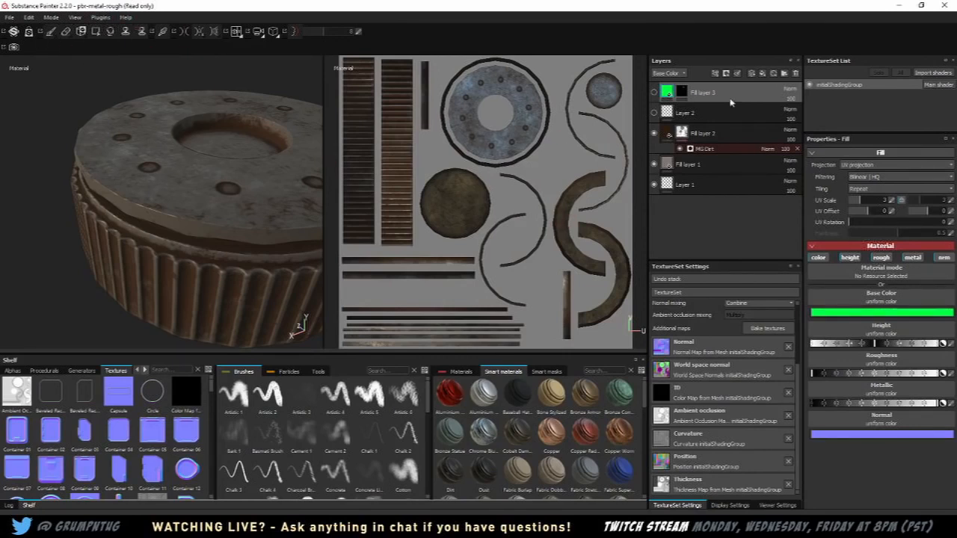
key("1")
left_click(654, 91)
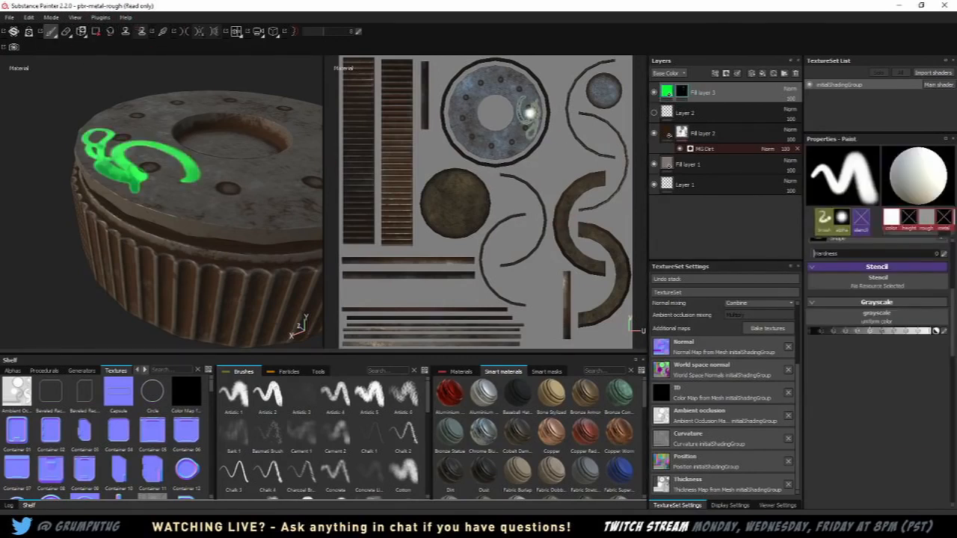
mouse_move(527, 112)
left_mouse_down()
mouse_move(505, 81)
mouse_move(465, 96)
mouse_move(465, 112)
mouse_move(499, 148)
mouse_move(527, 113)
mouse_move(531, 124)
left_mouse_up()
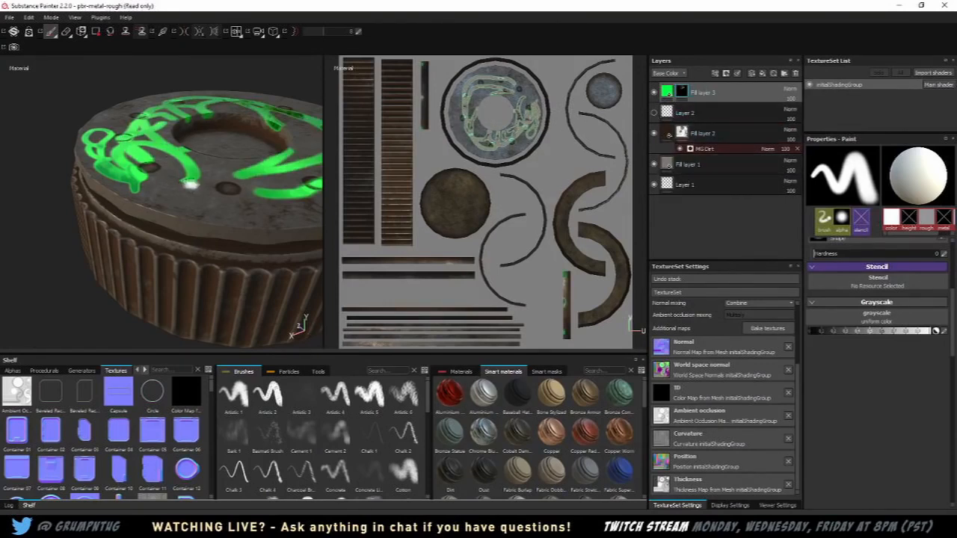
mouse_move(190, 183)
left_mouse_down()
mouse_move(225, 123)
mouse_move(278, 159)
left_mouse_up()
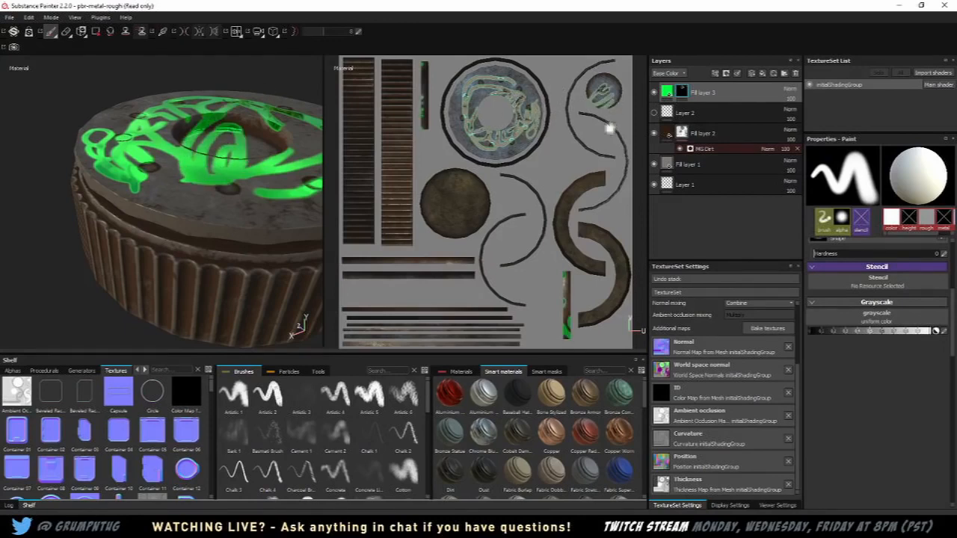
Step: Undo the newly added mask strokes and hide the green fill layer again
left_click_drag(226, 148, 233, 167, "alt")
key("ctrl+z")
key("ctrl+z")
key("ctrl+z")
key("ctrl+z")
key("ctrl+z")
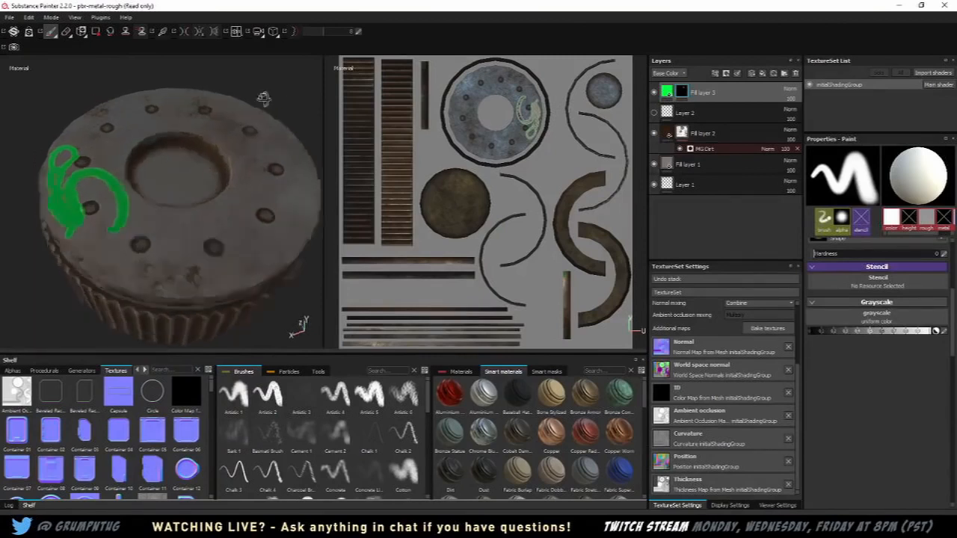
key("ctrl+z")
Step: Switch the viewport to 2D only, back to the split 3D/2D view, and finally to 3D only
left_click(242, 33)
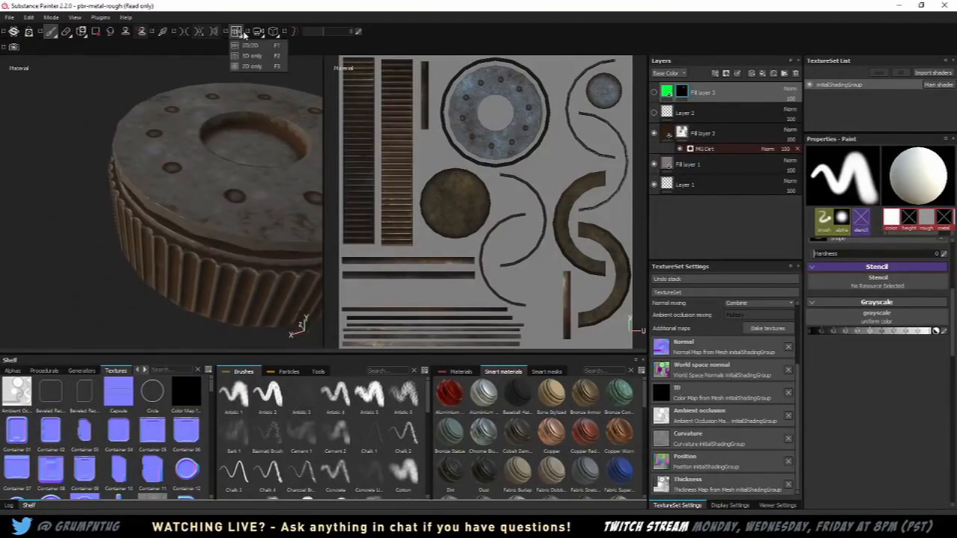
left_click(244, 66)
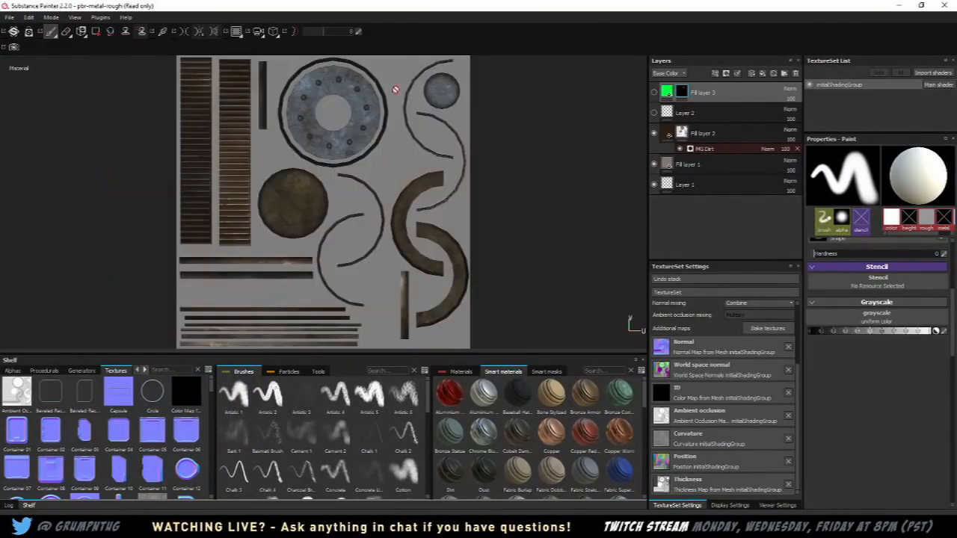
left_click(238, 32)
left_click(241, 46)
left_click(235, 32)
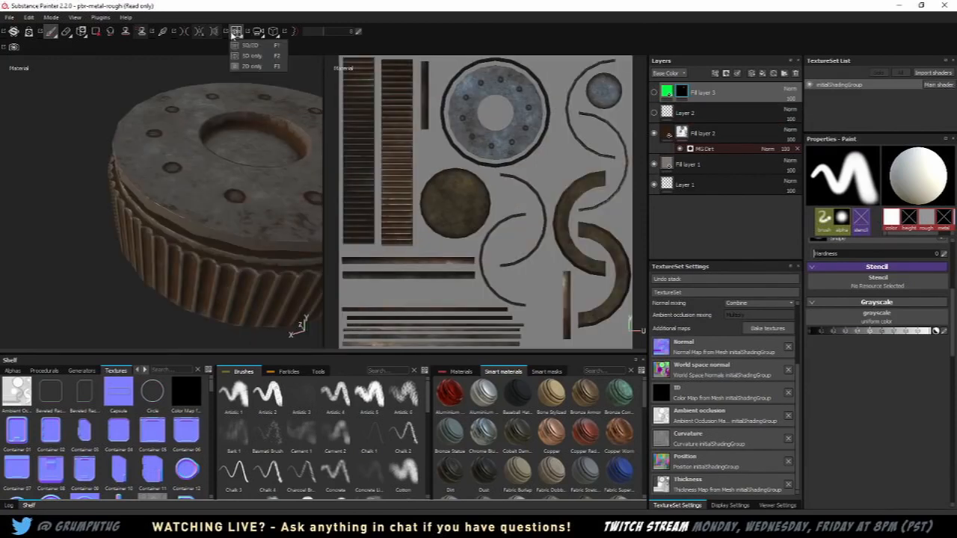
left_click(237, 57)
left_click_drag(391, 73, 389, 166, "alt")
scroll(396, 158, "up", 4)
scroll(348, 160, "down", 8)
scroll(389, 166, "up", 6)
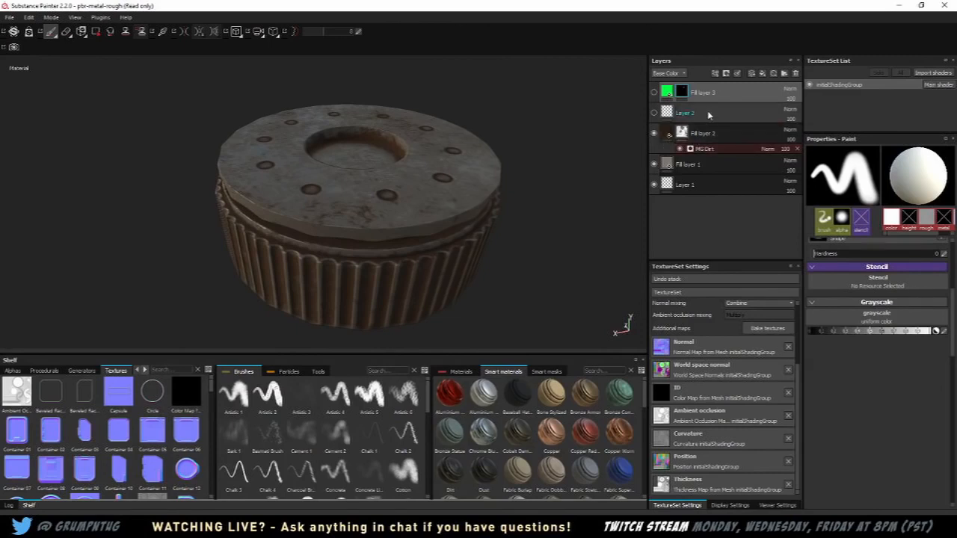
Step: Add a fill layer with a black mask at the top of the stack and set its base color to pure red
left_click(761, 75)
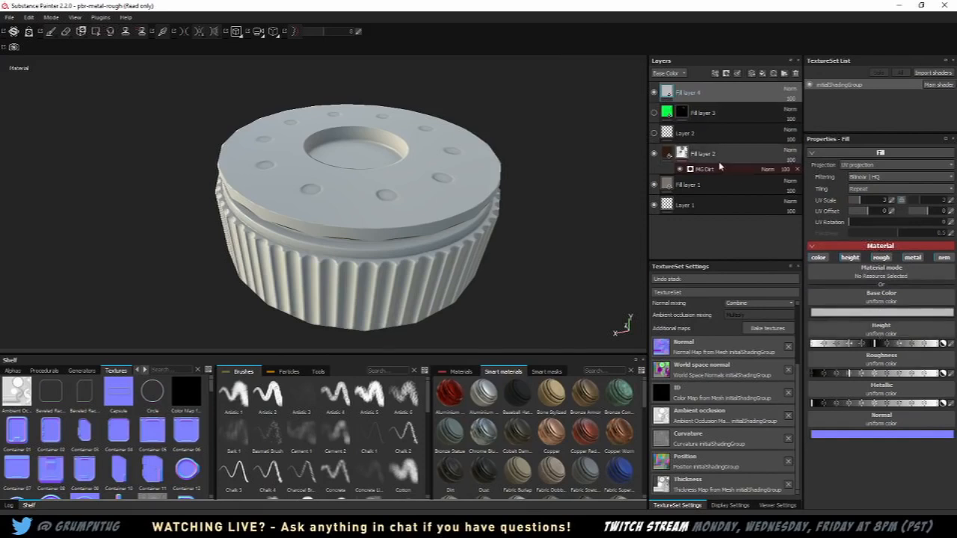
right_click(670, 93)
left_click(695, 108)
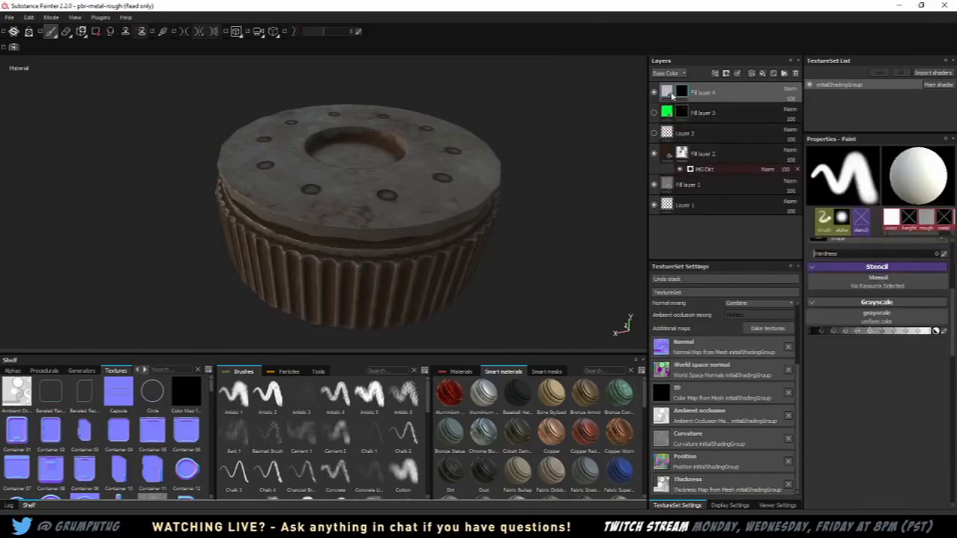
left_click(851, 316)
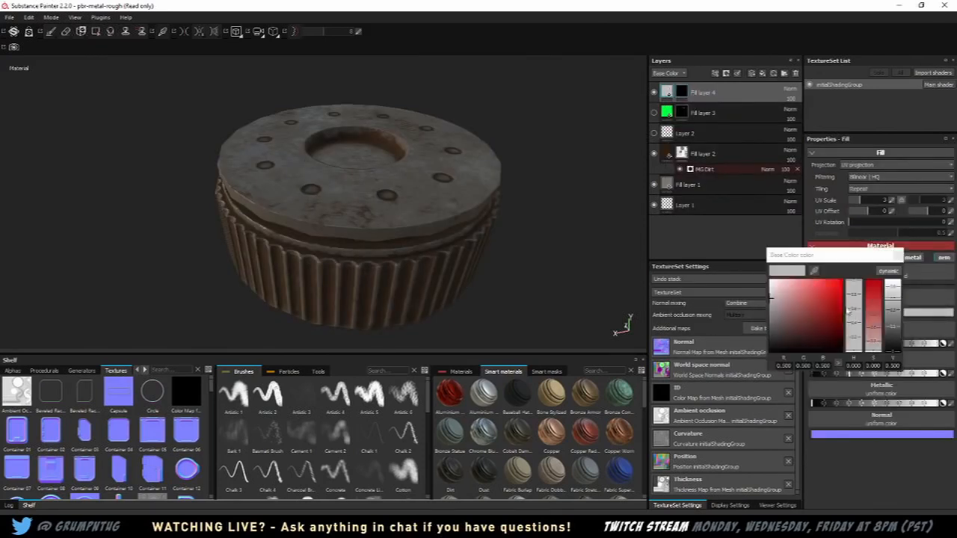
left_click_drag(839, 294, 842, 281)
left_click(898, 256)
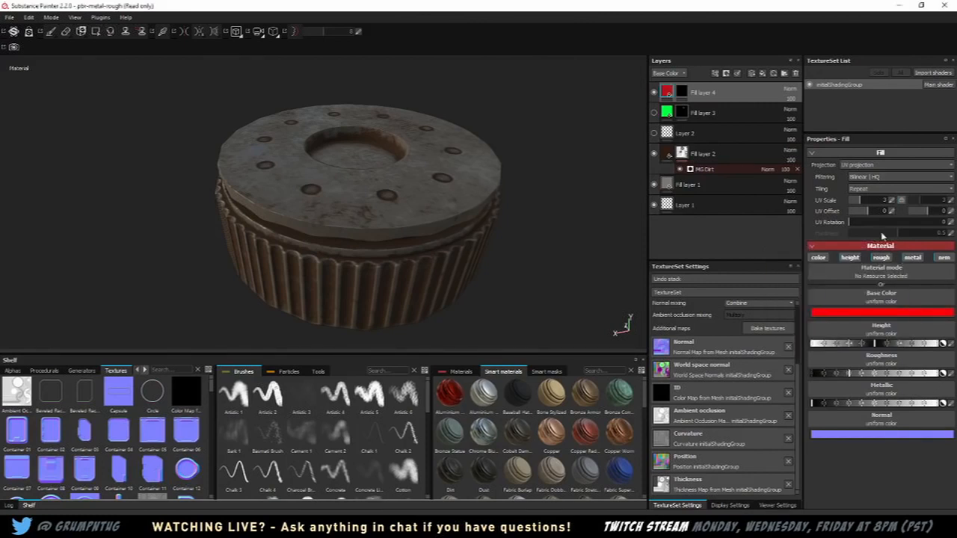
Step: Select the red fill layer's mask and set the paint brush alpha to Shape Border Cross
left_click(685, 94)
middle_click_drag(451, 244, 452, 252, "alt")
middle_click_drag(458, 195, 463, 213, "alt")
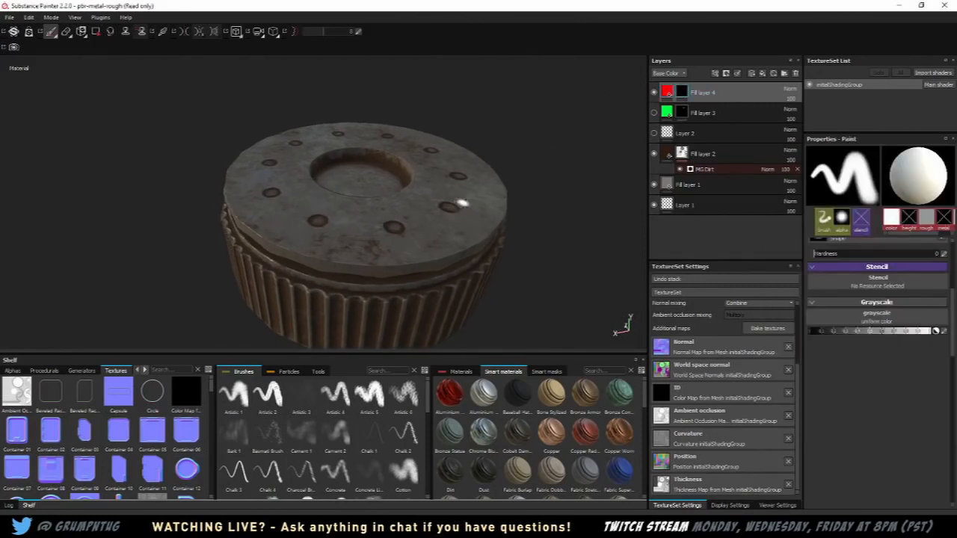
left_click_drag(463, 203, 436, 222, "alt")
scroll(437, 217, "down", 1)
scroll(459, 205, "up", 2)
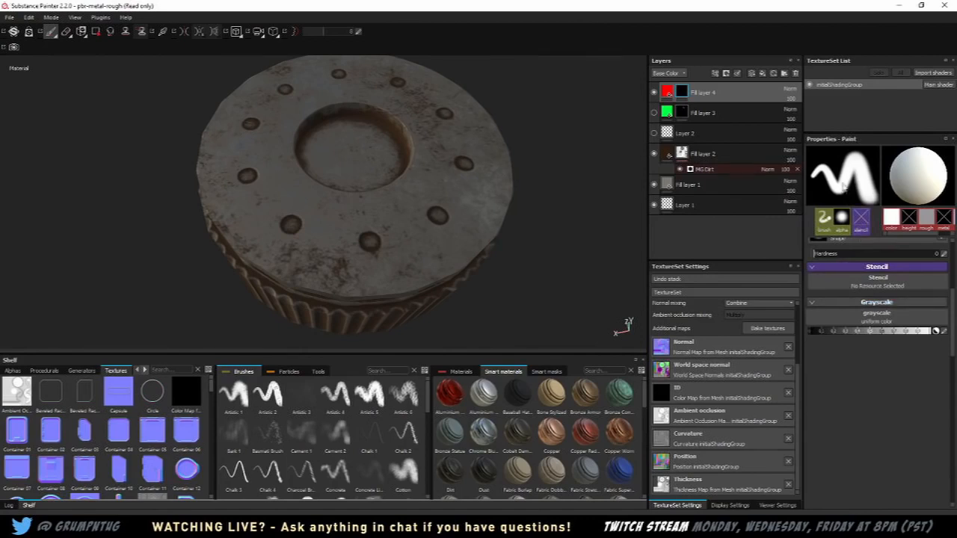
scroll(839, 265, "up", 3)
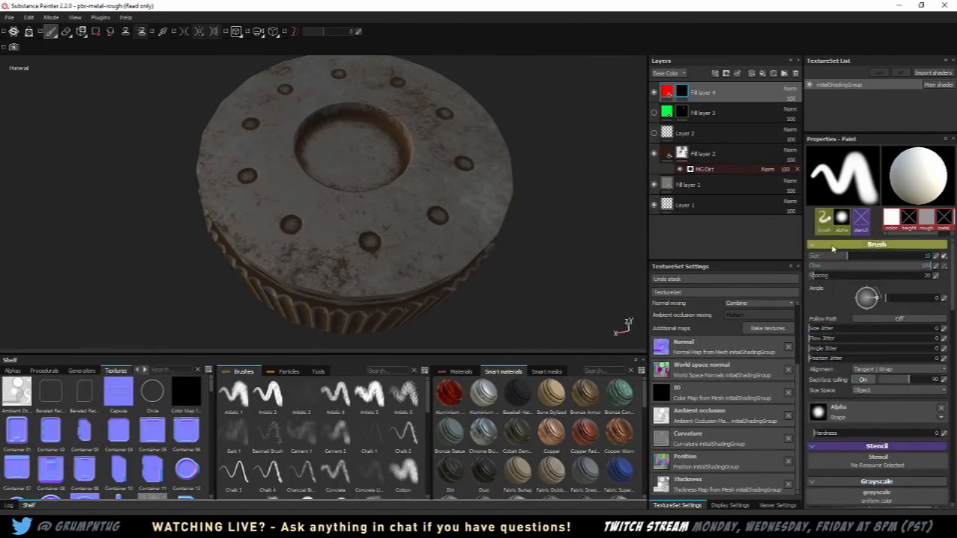
left_click(819, 412)
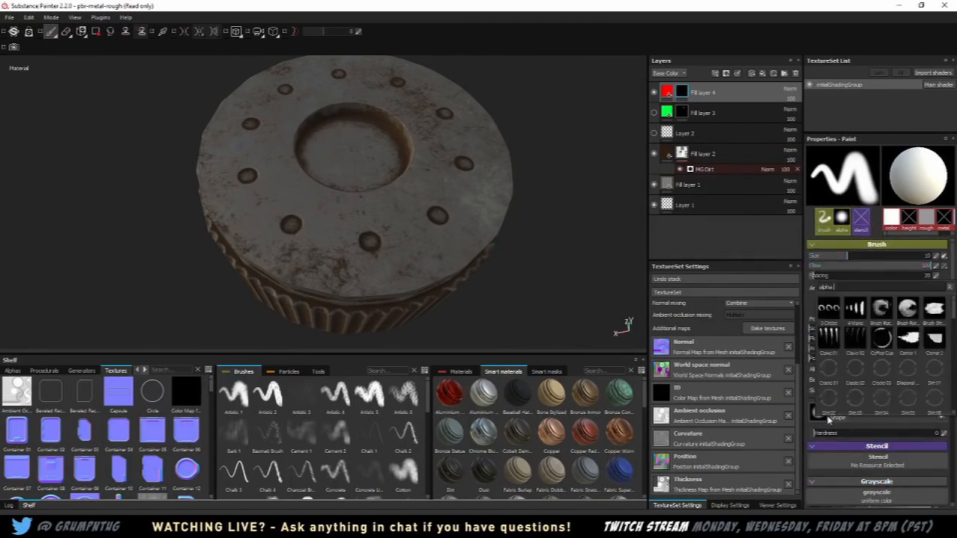
scroll(875, 358, "down", 5)
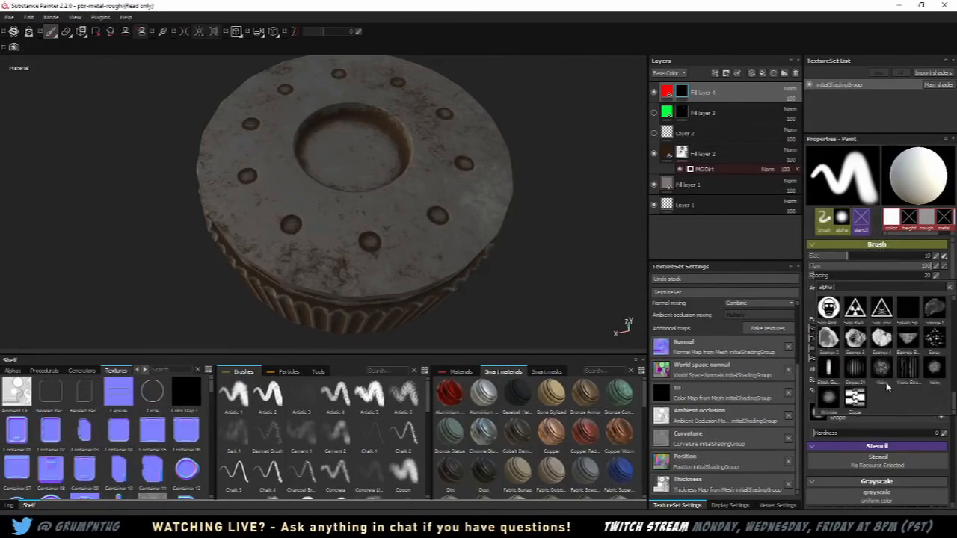
scroll(871, 392, "up", 3)
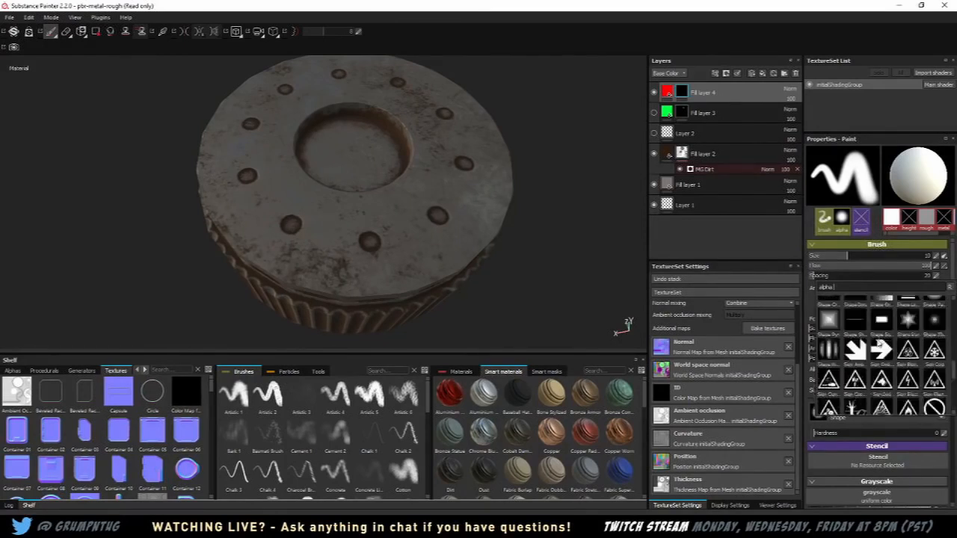
left_click(907, 326)
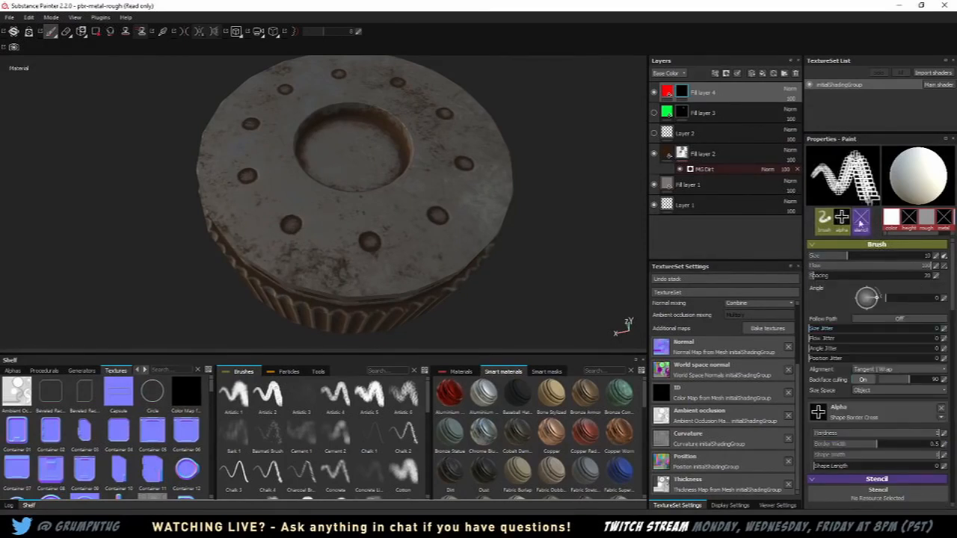
Step: Paint a wavy test stroke with the cross-shaped brush across the front of the model's top and undo it
left_click_drag(443, 179, 405, 207)
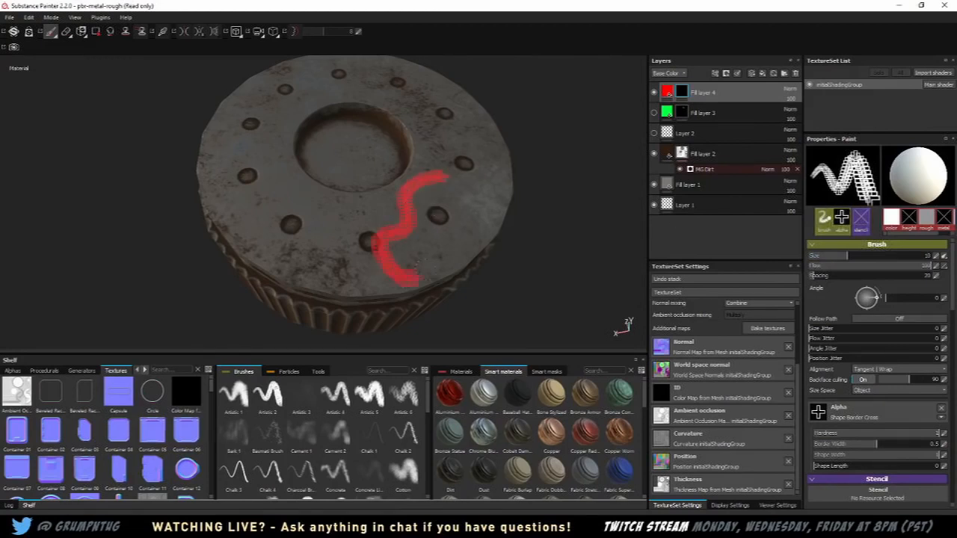
key("ctrl+z")
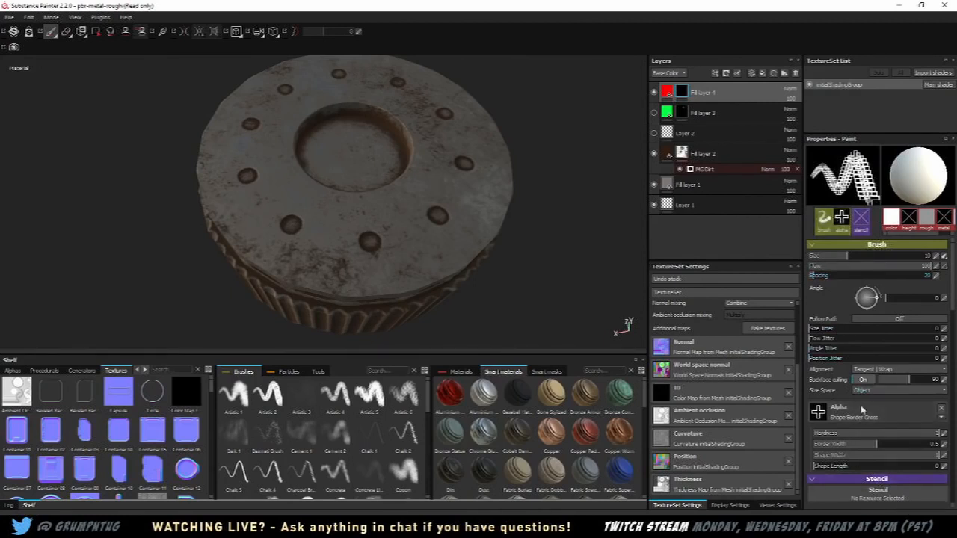
scroll(864, 405, "down", 1)
scroll(852, 443, "down", 1)
scroll(850, 448, "down", 1)
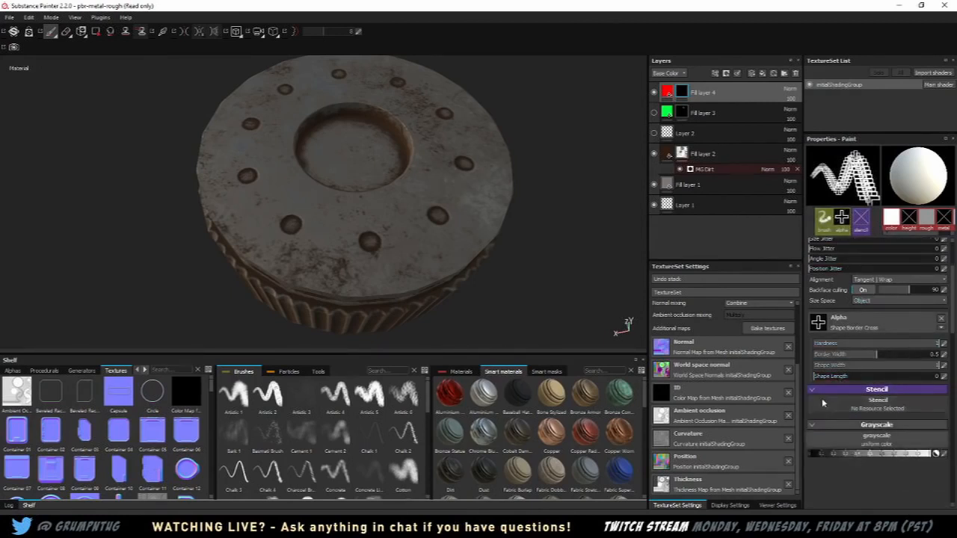
Step: Browse the particle brush presets by loading Burn, Fracture and Heavy Leaks, and end with Rain selected
left_click_drag(565, 189, 492, 217, "alt")
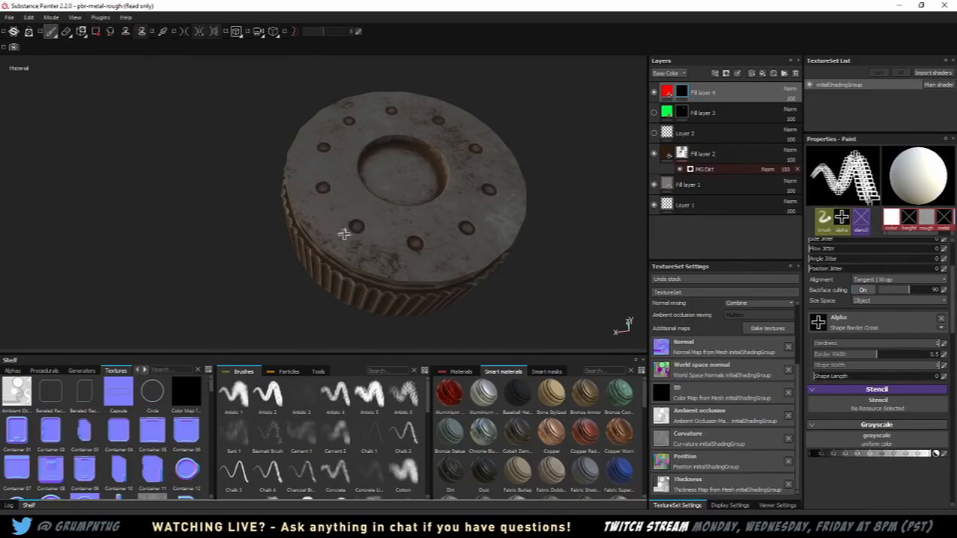
left_click_drag(383, 225, 374, 248, "alt")
scroll(388, 192, "up", 5)
left_click_drag(401, 158, 403, 282, "alt")
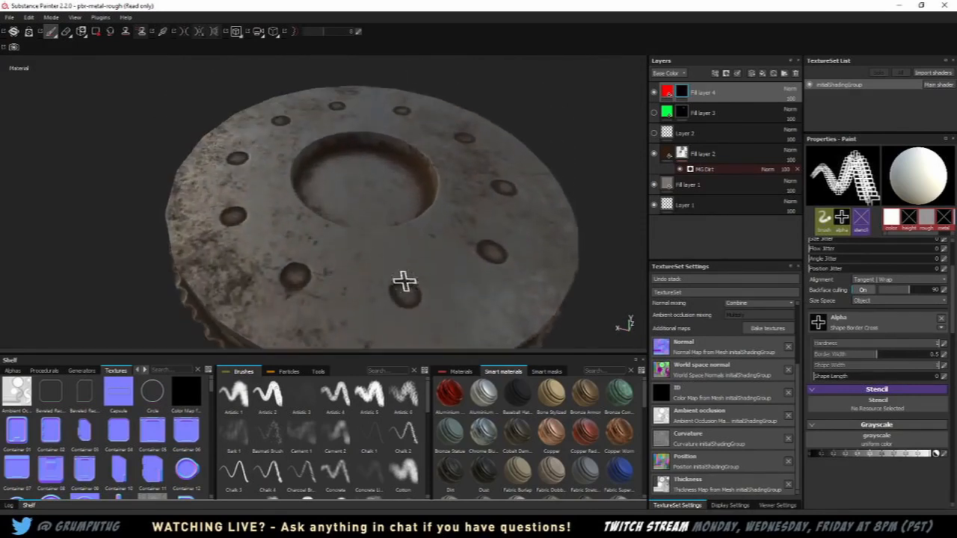
middle_click_drag(434, 219, 390, 226, "alt")
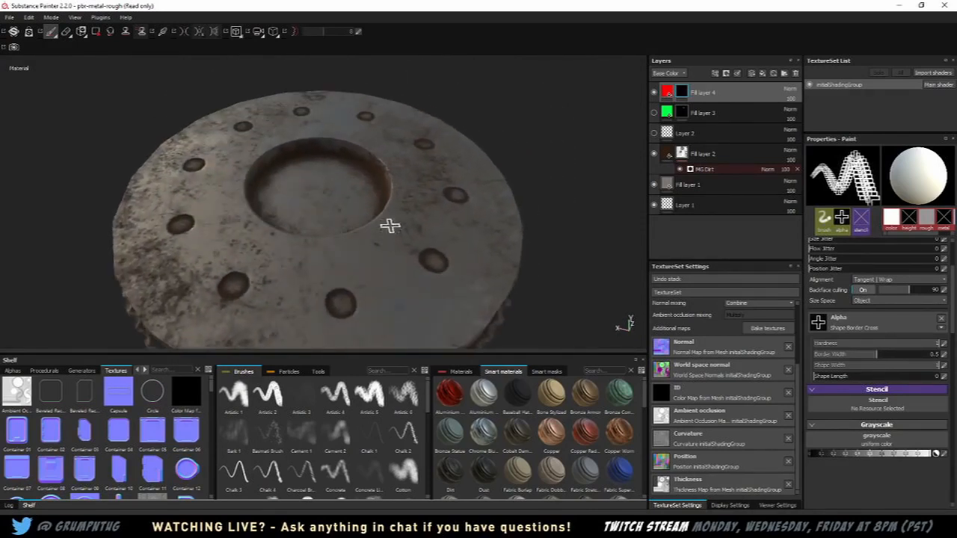
left_click(288, 371)
left_click_drag(433, 267, 591, 130, "alt")
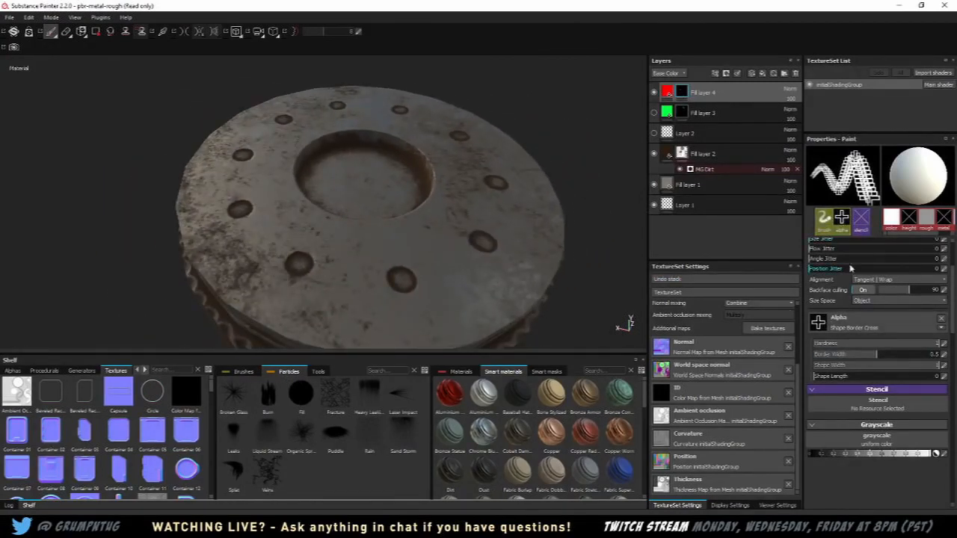
left_click(267, 394)
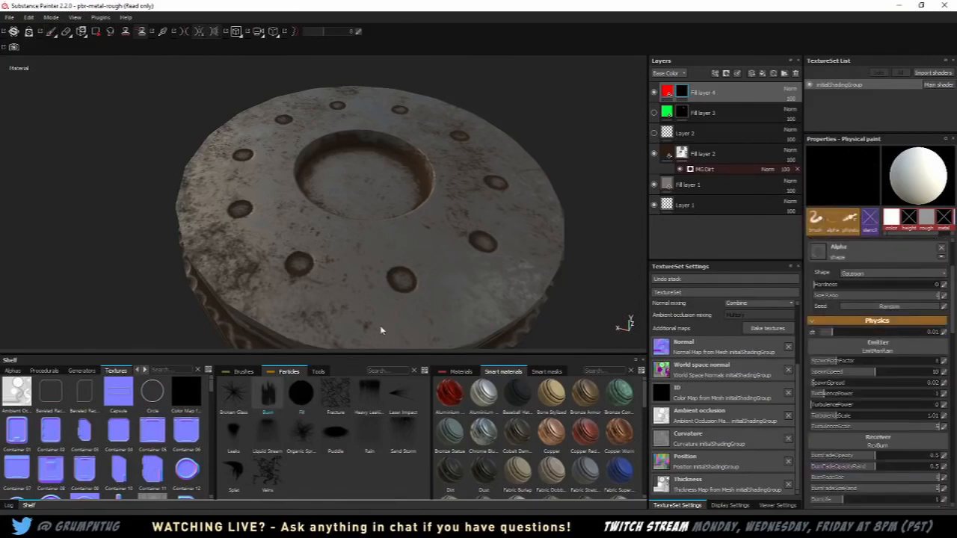
left_click(333, 404)
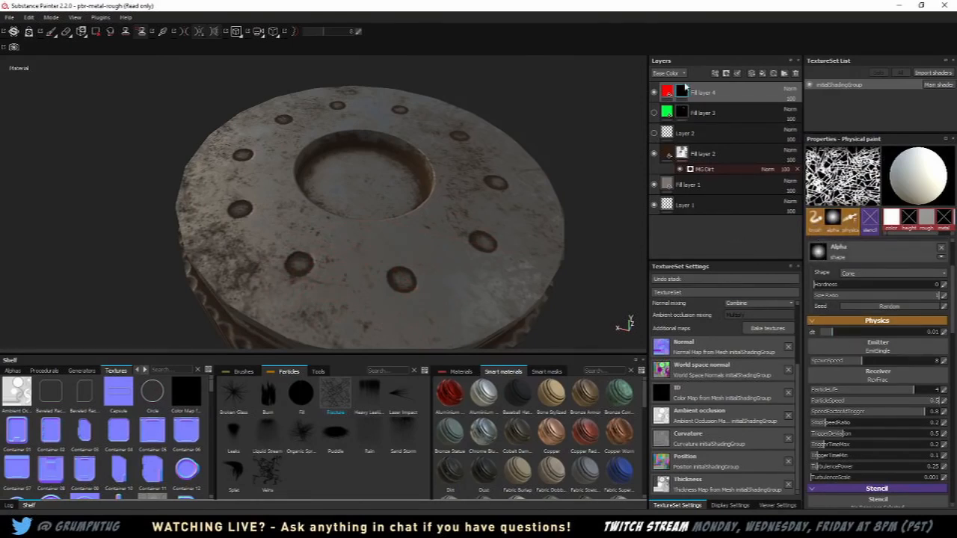
left_click(376, 402)
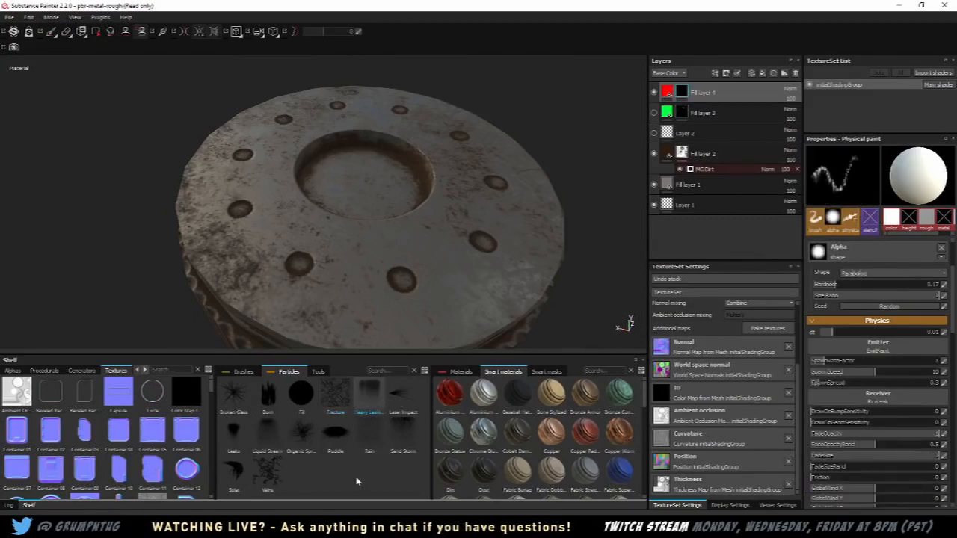
left_click(364, 442)
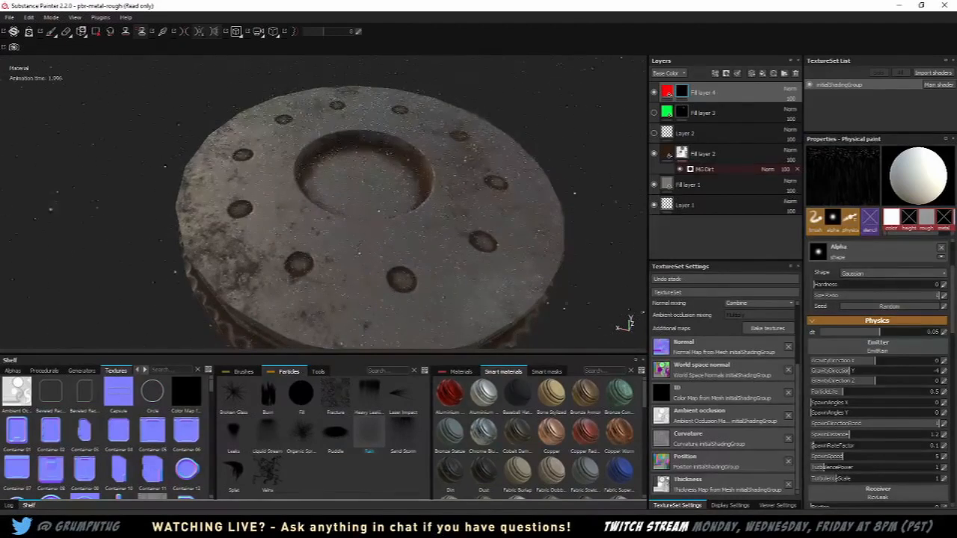
Step: Examine how the Rain particles fall and run over the model's top and ribbed side
left_click_drag(490, 239, 490, 179, "alt")
left_click_drag(381, 185, 374, 138, "alt")
scroll(358, 195, "up", 3)
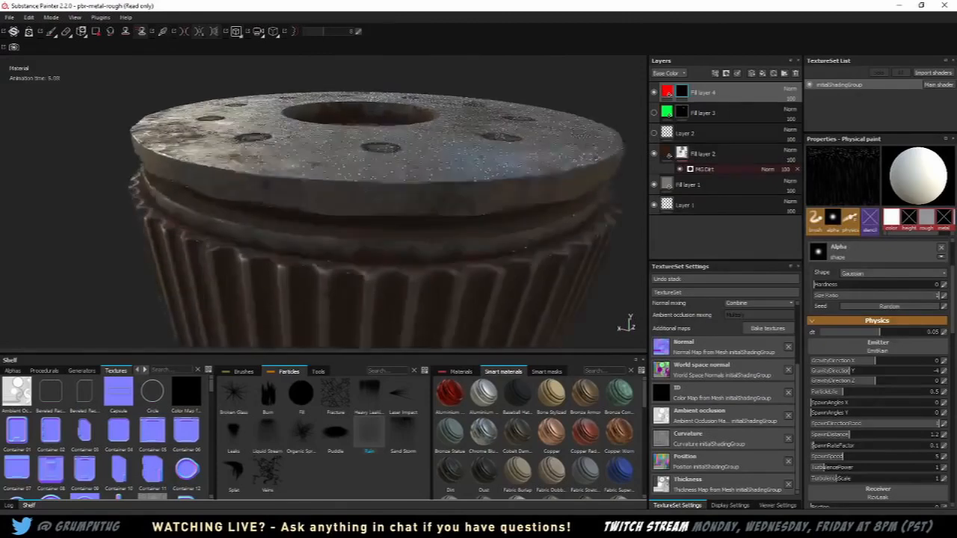
scroll(353, 207, "down", 3)
scroll(352, 207, "down", 2)
left_click_drag(352, 207, 354, 258, "alt")
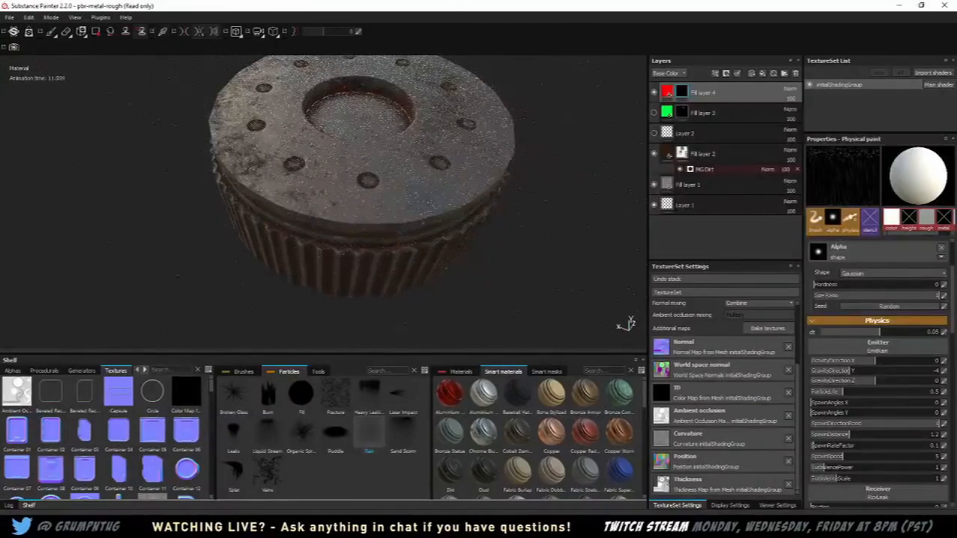
Step: Paint a stroke with the Burn particle brush along the lower edge of the model's ribbed side
left_click_drag(412, 272, 381, 200, "alt")
scroll(436, 169, "up", 3)
left_click(266, 398)
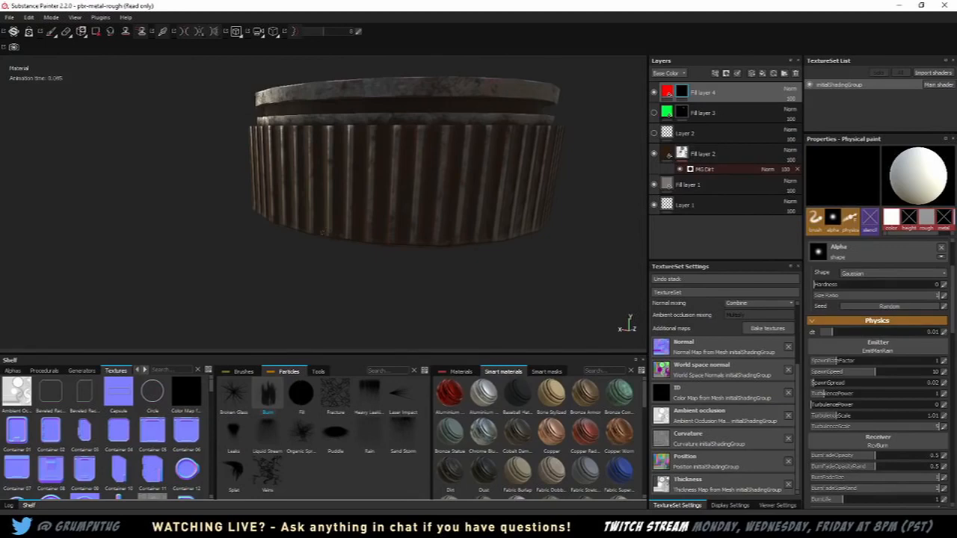
mouse_move(318, 231)
left_mouse_down()
mouse_move(397, 228)
mouse_move(515, 200)
mouse_move(555, 207)
left_mouse_up()
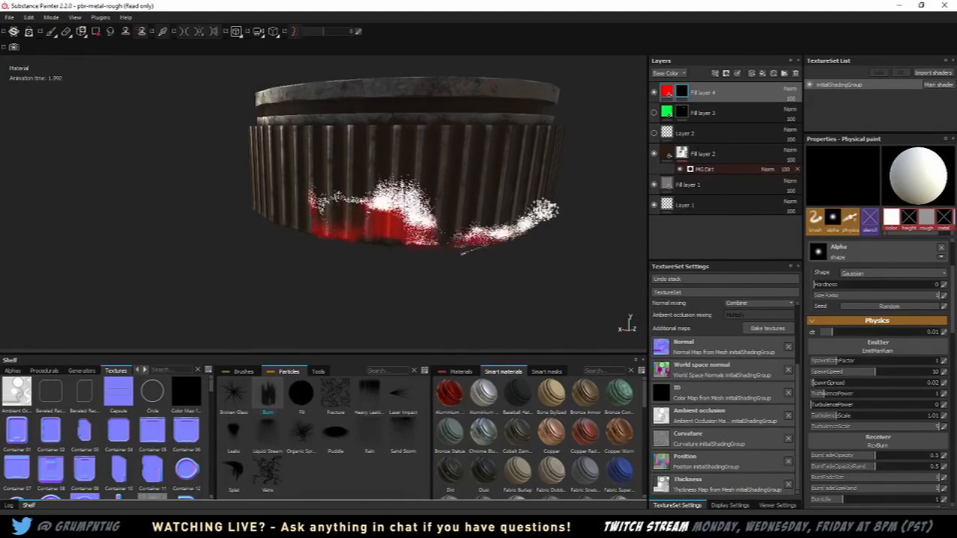
mouse_move(513, 134)
left_mouse_down("alt")
mouse_move(440, 146)
mouse_move(455, 169)
left_mouse_up("alt")
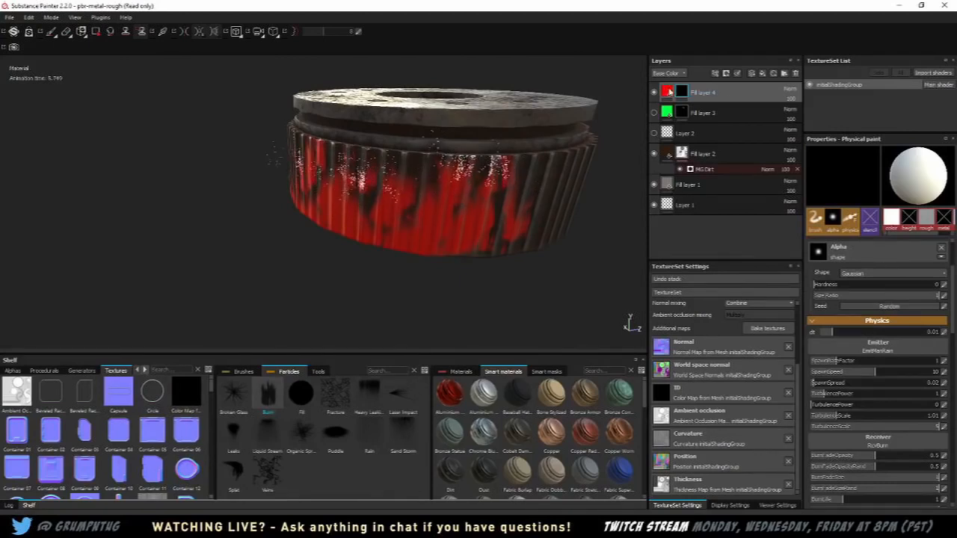
Step: Change the red fill layer's base color to black and adjust its metallic and roughness values
left_click(669, 91)
left_click(819, 312)
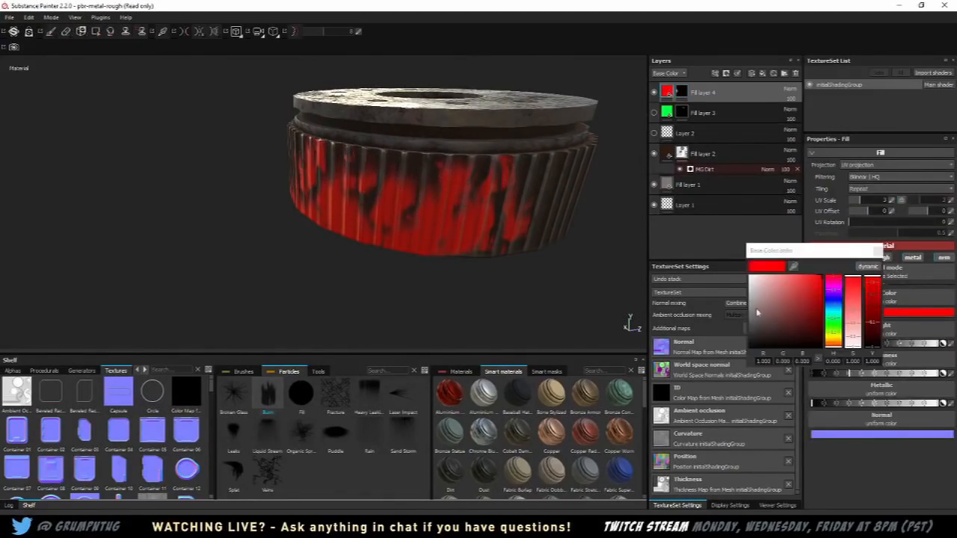
left_click_drag(772, 321, 741, 372)
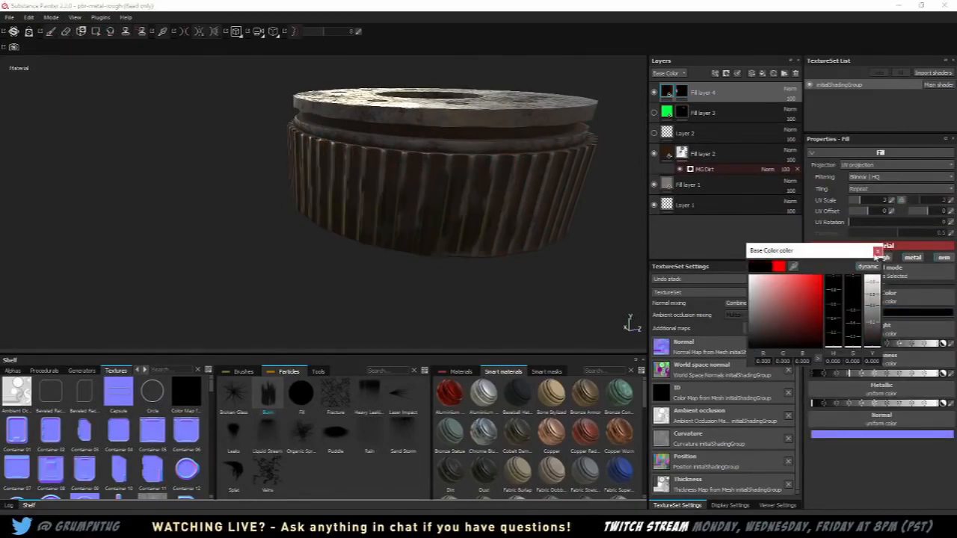
left_click(878, 251)
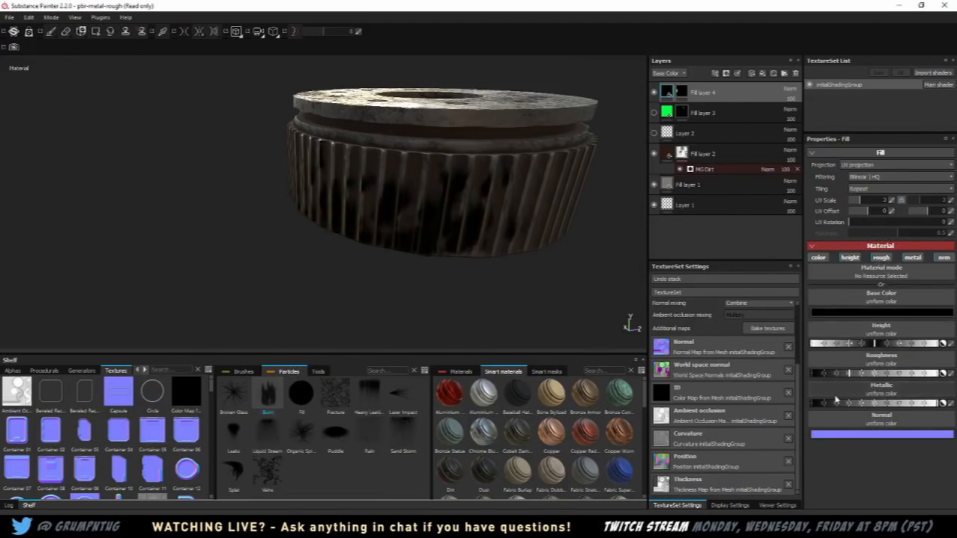
left_click(936, 402)
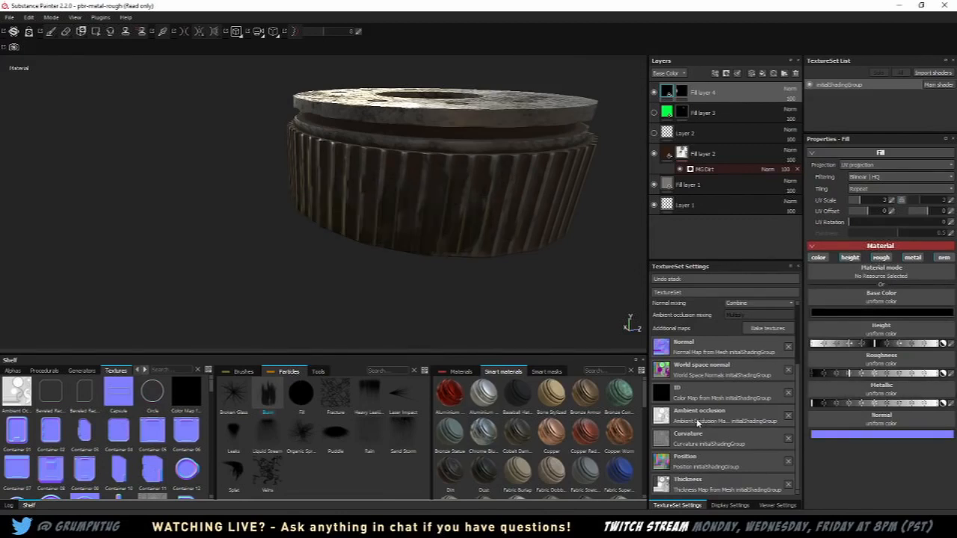
left_click_drag(848, 374, 925, 373)
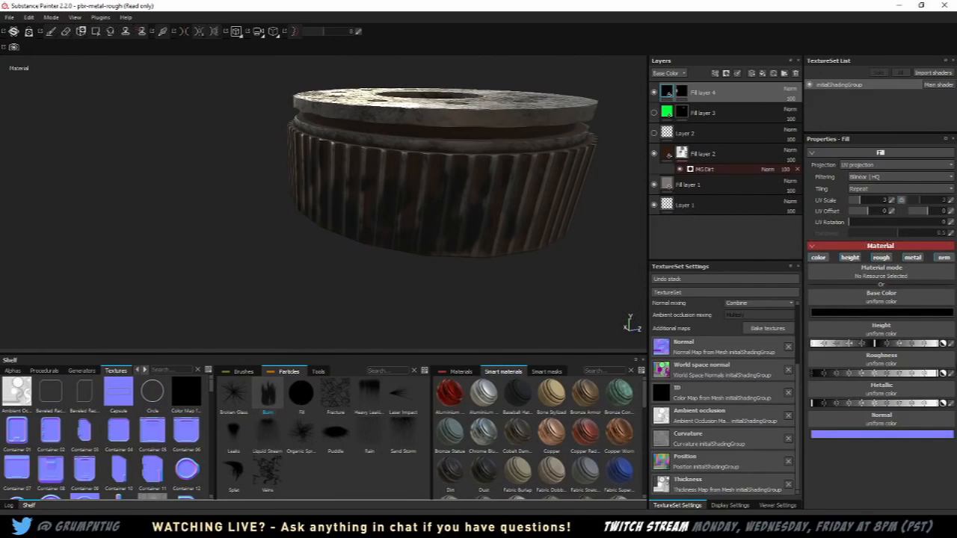
Step: Inspect the black burn marks on the model's side and choose the Laser Impact particle preset
left_click_drag(164, 195, 289, 199, "alt")
right_click_drag(288, 199, 417, 192, "alt")
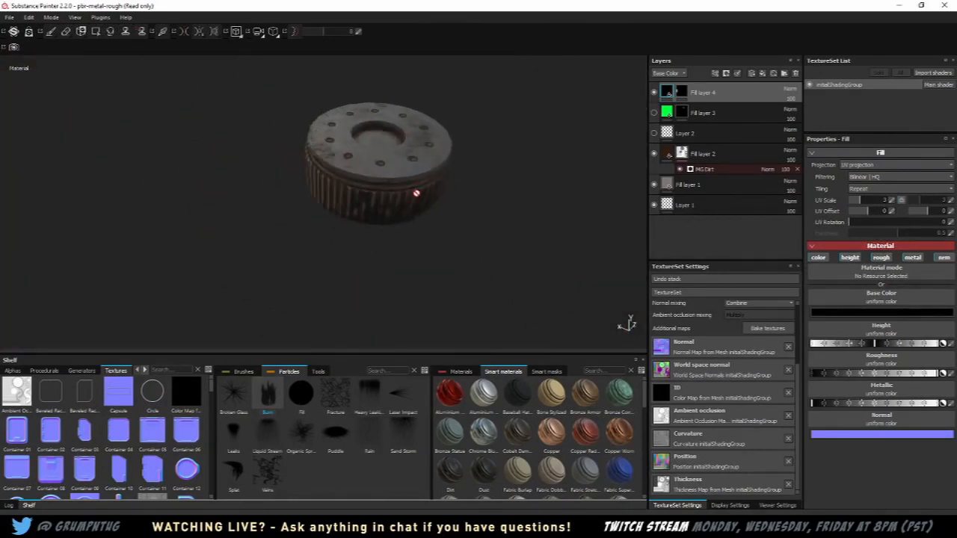
left_click_drag(417, 192, 368, 184, "alt")
right_click_drag(420, 186, 384, 207, "alt")
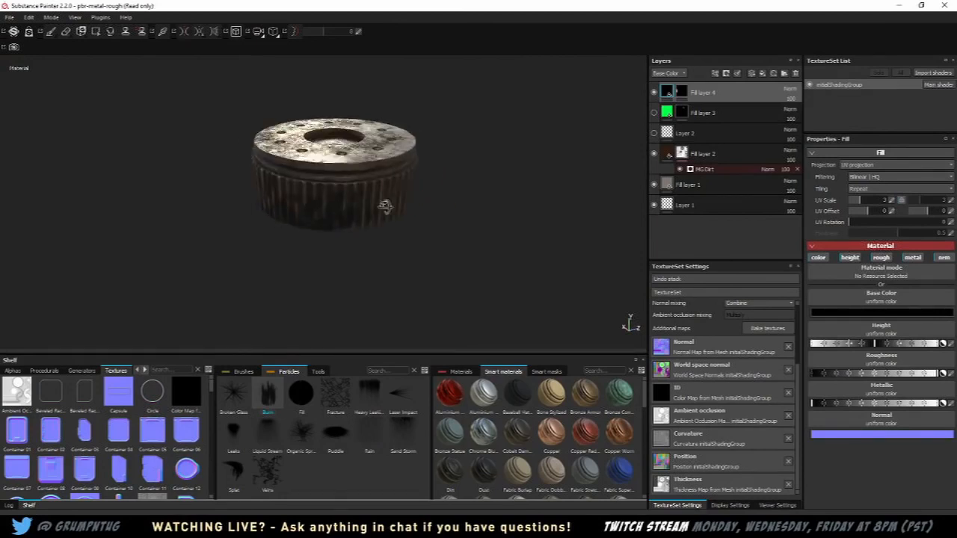
left_click_drag(385, 207, 392, 209, "alt")
left_click(405, 394)
left_click_drag(386, 108, 393, 142, "alt")
middle_click_drag(393, 141, 399, 207, "alt")
right_click_drag(400, 206, 412, 217, "alt")
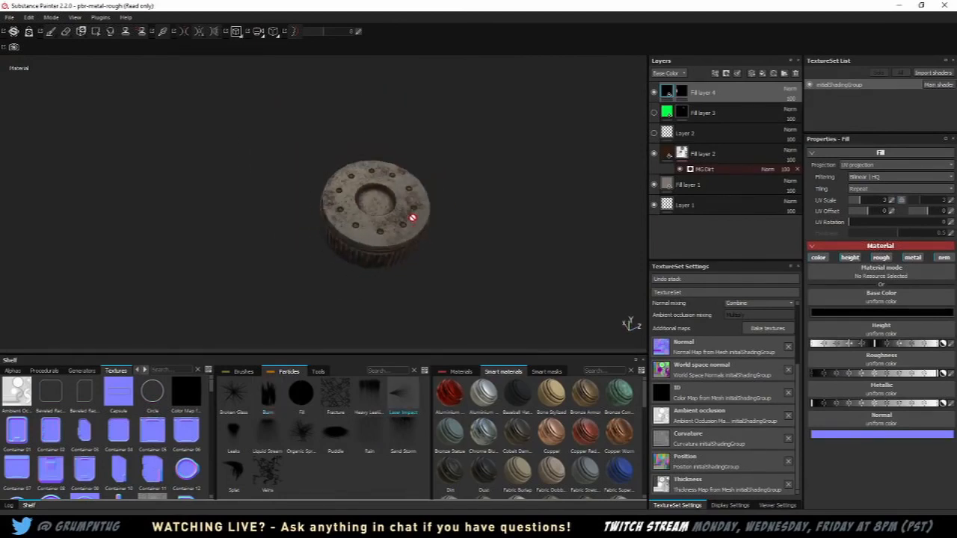
Step: Select the black fill layer's mask and paint a particle stroke on the model's top
left_click(681, 92)
right_click_drag(483, 202, 451, 216, "alt")
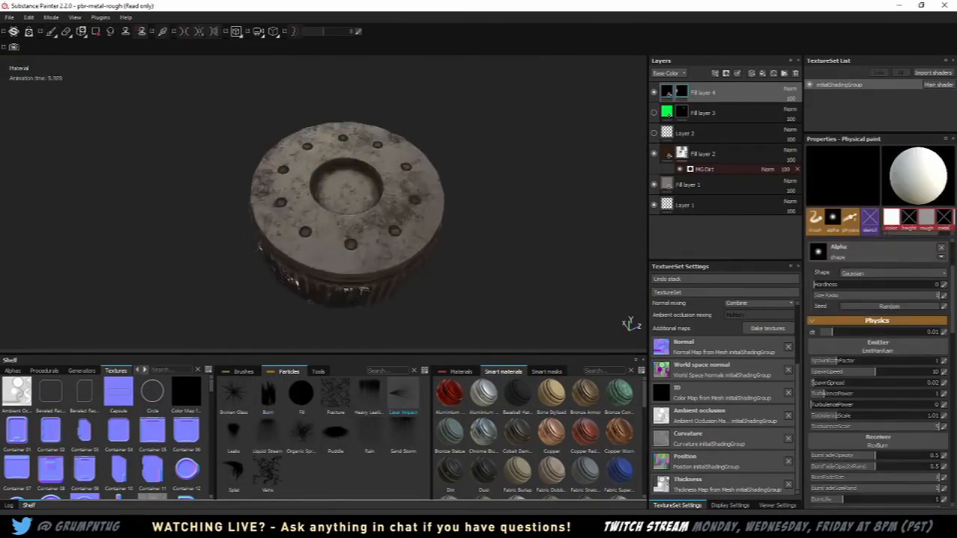
mouse_move(421, 200)
left_mouse_down()
mouse_move(407, 221)
mouse_move(394, 205)
left_mouse_up()
right_click_drag(393, 205, 338, 243, "alt")
middle_click_drag(338, 243, 366, 253, "alt")
left_click_drag(367, 253, 367, 270, "alt")
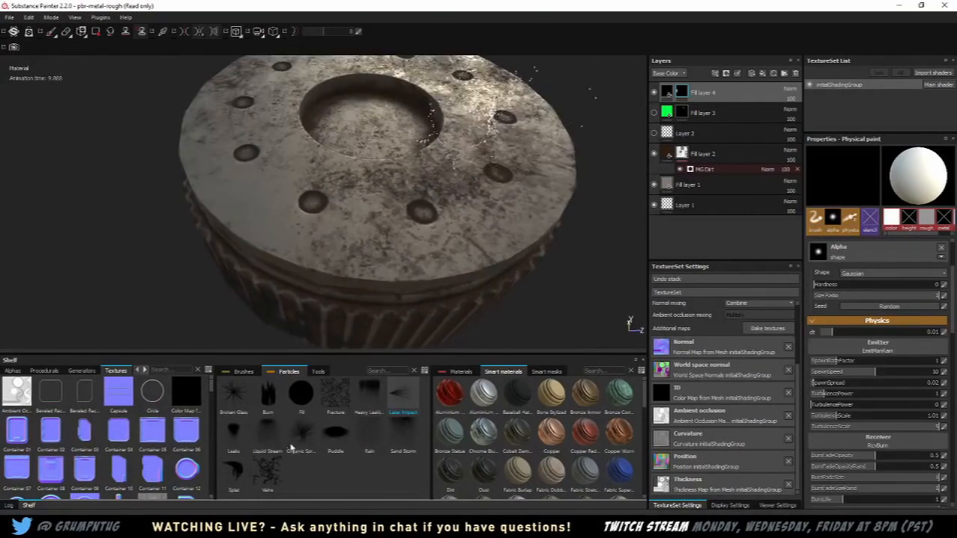
Step: Load the Liquid Stream and Splat particle presets, paint a wavy Splat stroke across the model's top and undo it
left_click(268, 432)
left_click(232, 481)
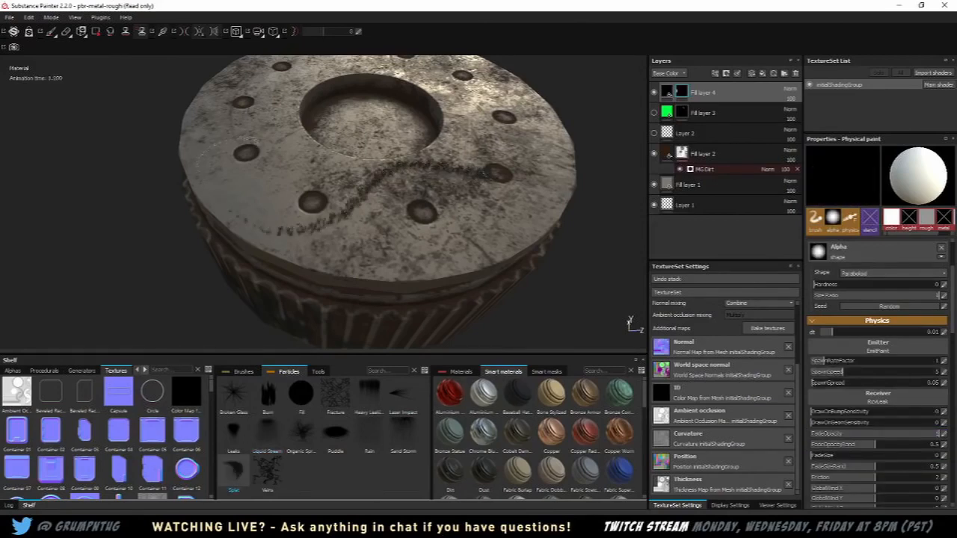
mouse_move(302, 216)
left_mouse_down("alt")
mouse_move(329, 224)
mouse_move(401, 165)
mouse_move(477, 178)
left_mouse_up("alt")
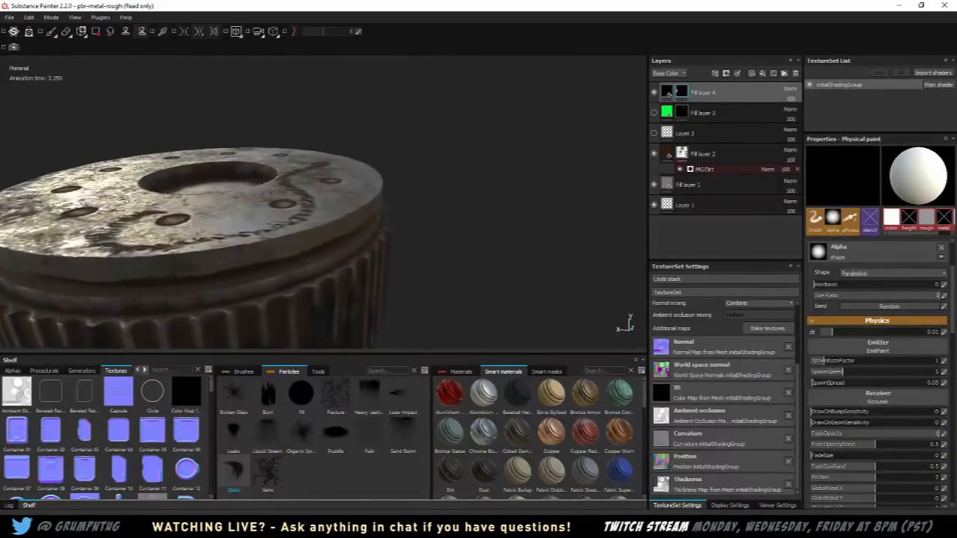
scroll(477, 178, "up", 3)
key("ctrl+z")
Step: Try a Splat particle stroke across the model's ribbed side and inspect the surface up close
scroll(449, 180, "up", 3)
mouse_move(389, 187)
left_mouse_down("alt")
mouse_move(401, 142)
mouse_move(388, 147)
left_mouse_up("alt")
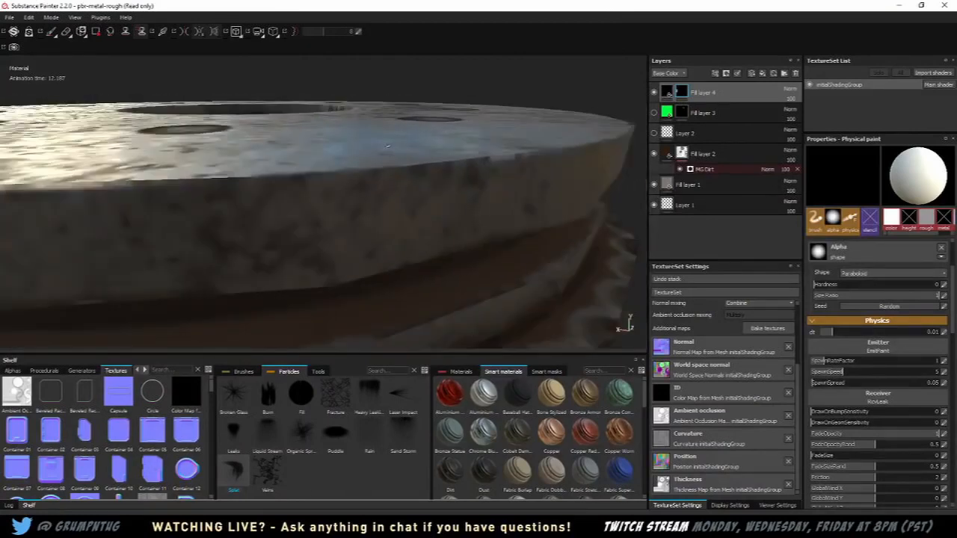
scroll(388, 146, "down", 6)
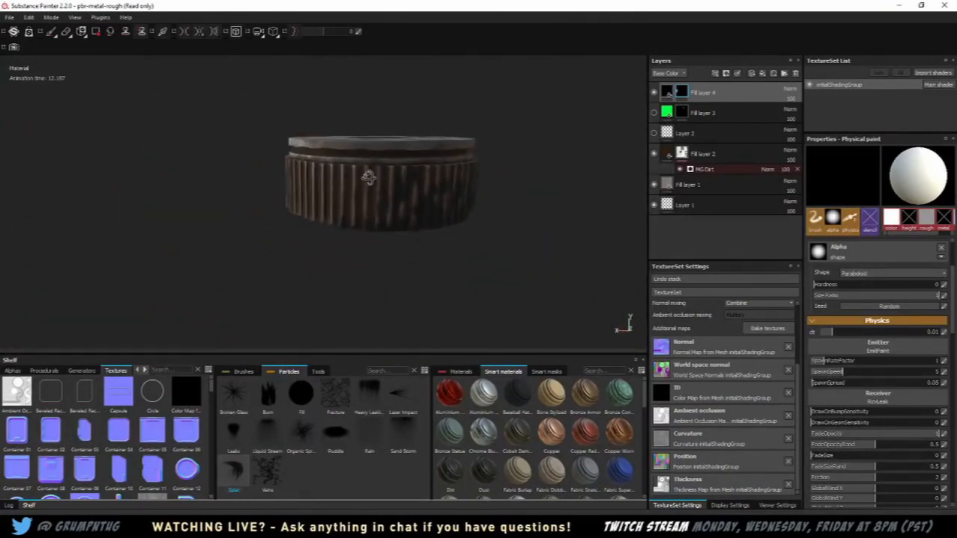
left_click_drag(368, 178, 402, 206, "alt")
scroll(833, 355, "up", 2)
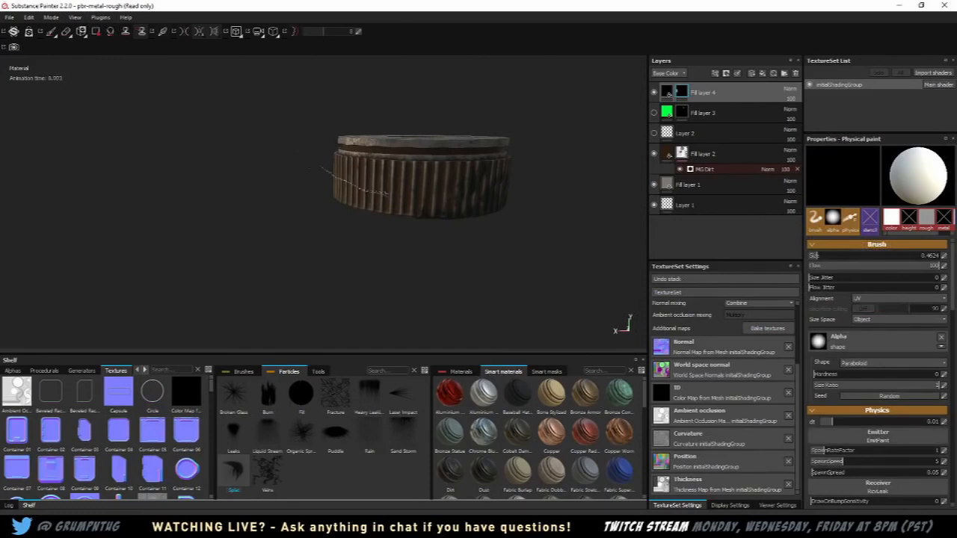
mouse_move(361, 160)
left_mouse_down("alt")
mouse_move(376, 193)
mouse_move(440, 169)
mouse_move(410, 228)
left_mouse_up("alt")
scroll(376, 193, "down", 3)
scroll(376, 193, "up", 8)
scroll(440, 169, "up", 3)
scroll(440, 169, "down", 10)
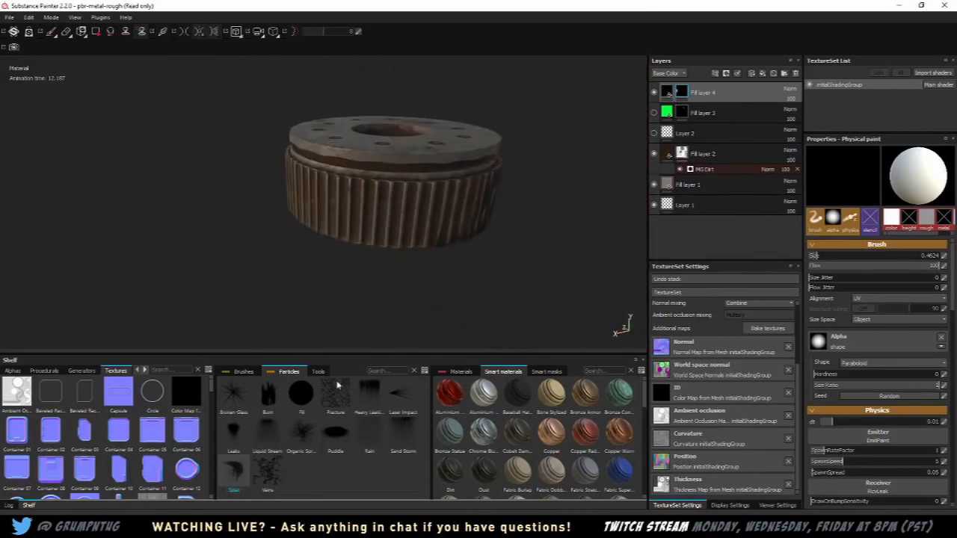
Step: Choose the Fingerprint brush, stamp marks on the model's top and enlarge the brush to size 31.92
left_click(243, 373)
mouse_move(427, 396)
left_mouse_down()
mouse_move(429, 456)
mouse_move(422, 415)
mouse_move(426, 453)
mouse_move(424, 435)
left_mouse_up()
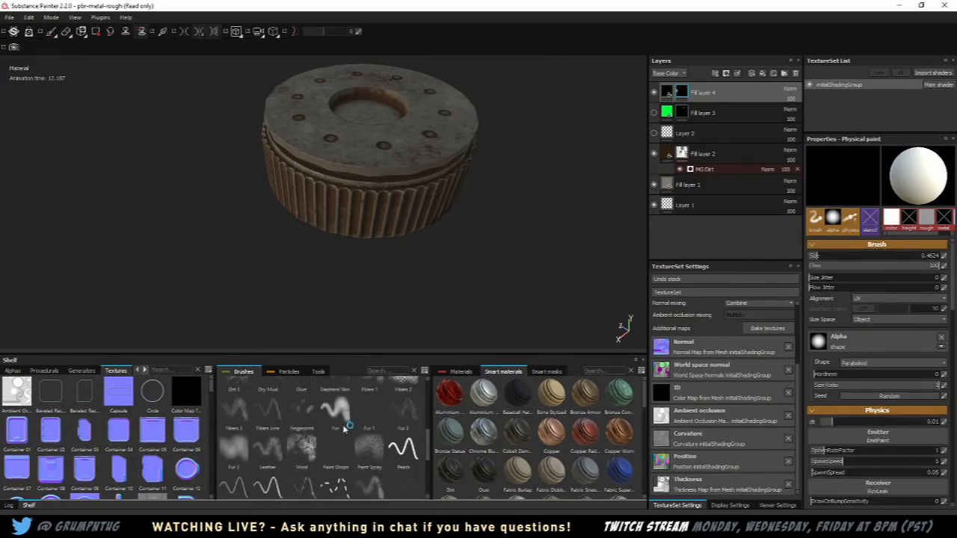
left_click(301, 410)
left_click_drag(386, 216, 381, 224, "alt")
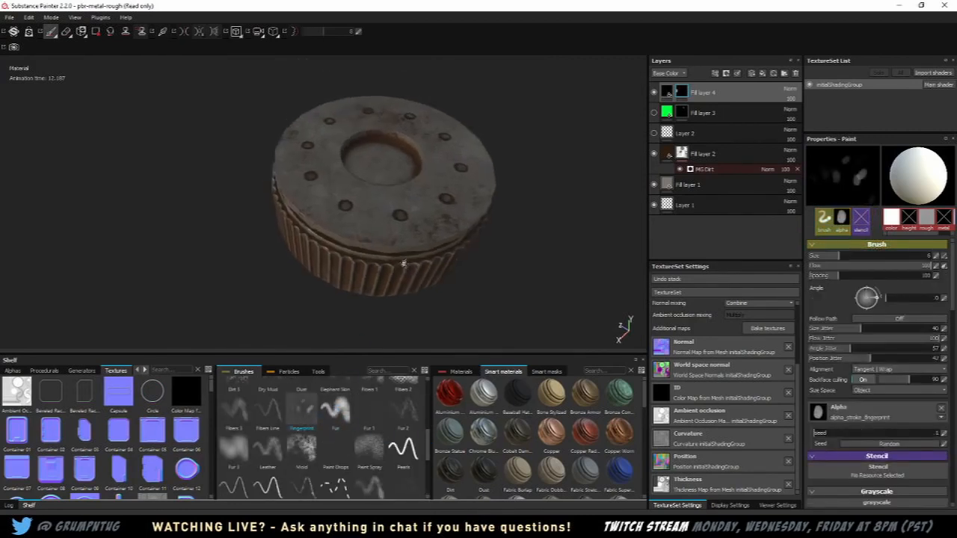
scroll(378, 213, "down", 2)
scroll(378, 214, "up", 4)
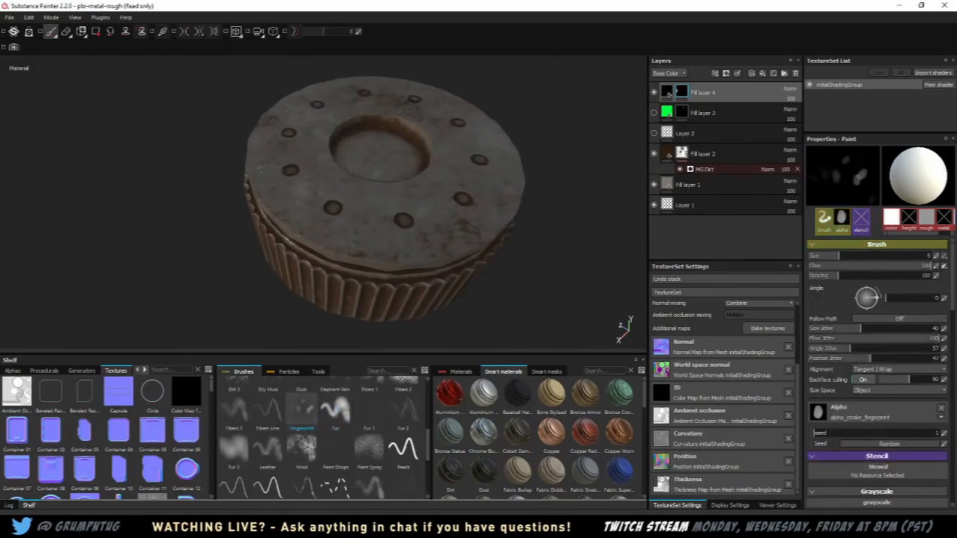
right_click_drag(394, 203, 408, 207, "ctrl")
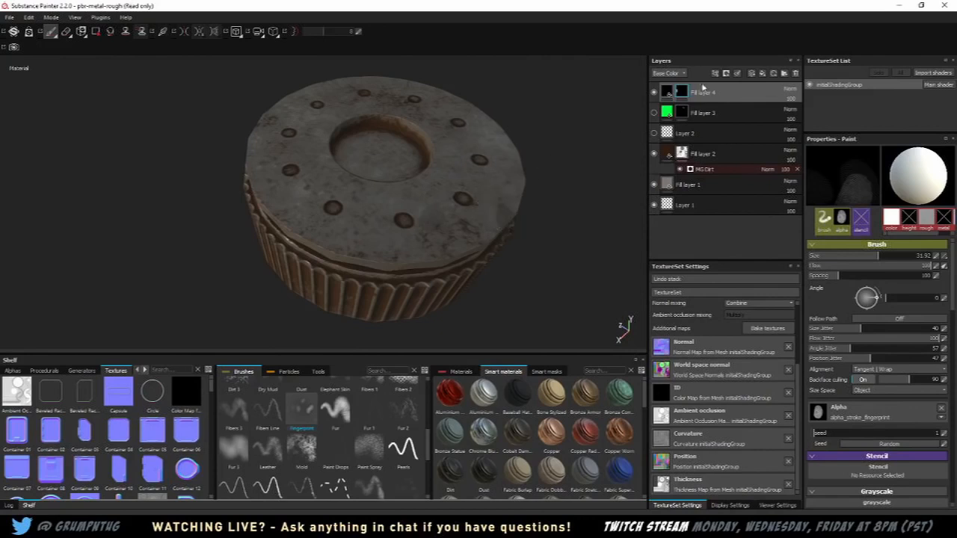
Step: Set the top fill layer's base color back to pure red
left_click(668, 92)
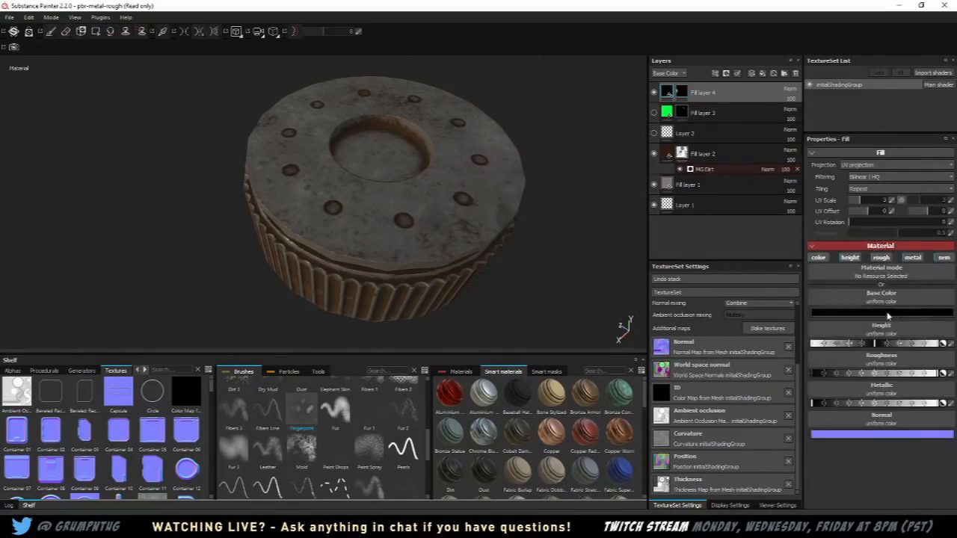
left_click(847, 314)
left_click_drag(836, 281, 862, 278)
left_click(917, 251)
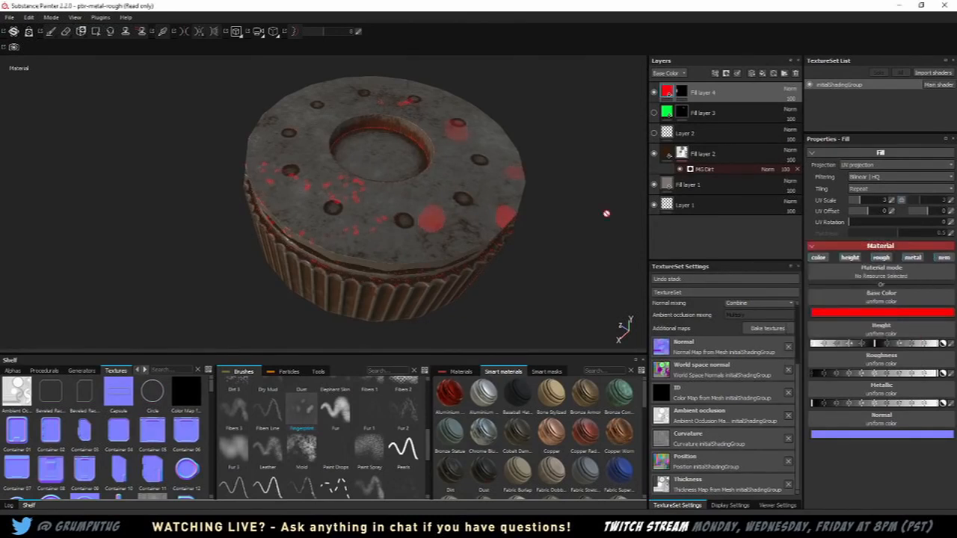
Step: Choose the Mold brush, select the red fill layer's mask and paint patches over the model's top and ribbed side
left_click(302, 447)
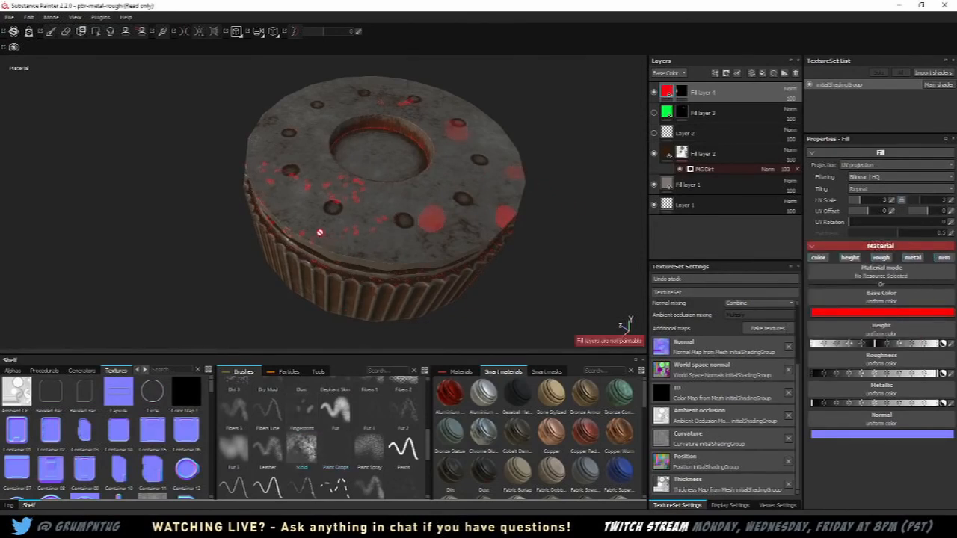
left_click(683, 91)
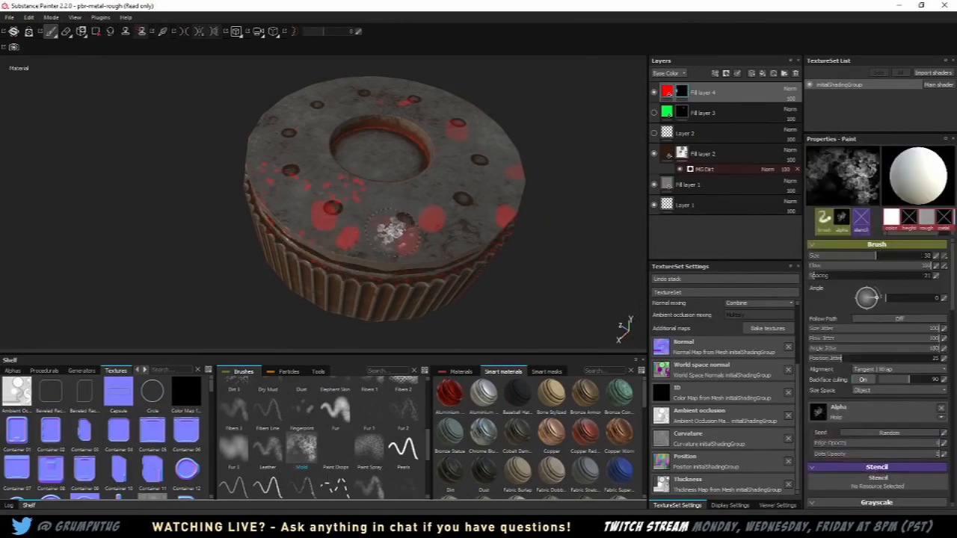
left_click_drag(259, 125, 304, 184)
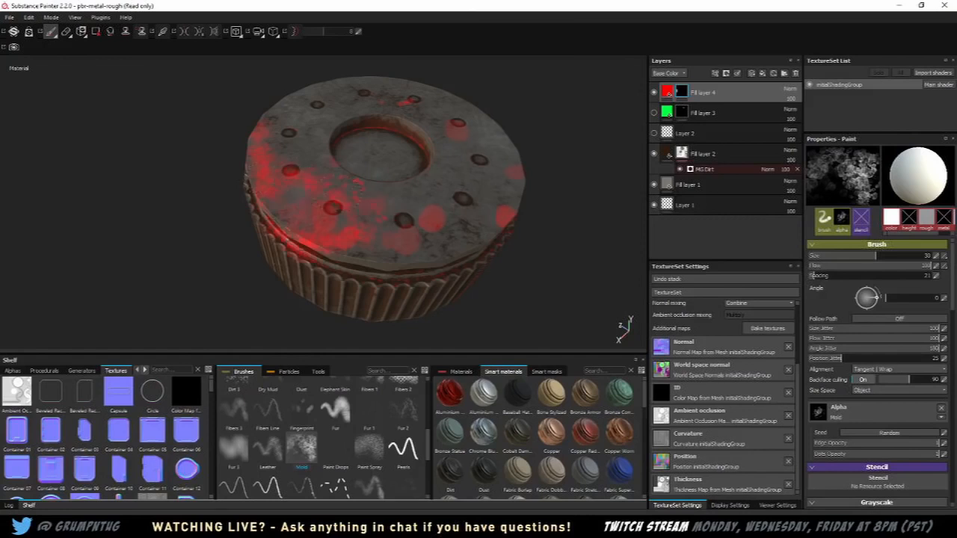
mouse_move(356, 264)
left_mouse_down()
mouse_move(368, 290)
mouse_move(344, 305)
left_mouse_up()
Step: Examine the red painted patches on the model's top and around its ribbed side
left_click_drag(416, 300, 438, 244, "alt")
right_click_drag(438, 244, 460, 299, "alt")
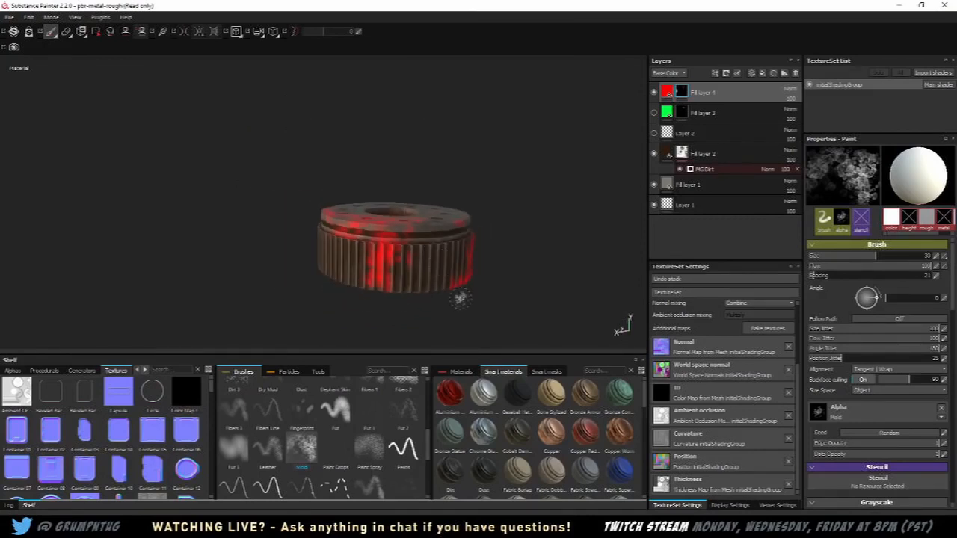
left_click_drag(461, 235, 464, 190, "alt")
right_click_drag(464, 190, 496, 193, "alt")
left_click_drag(496, 192, 442, 226, "alt")
middle_click_drag(437, 244, 459, 234, "alt")
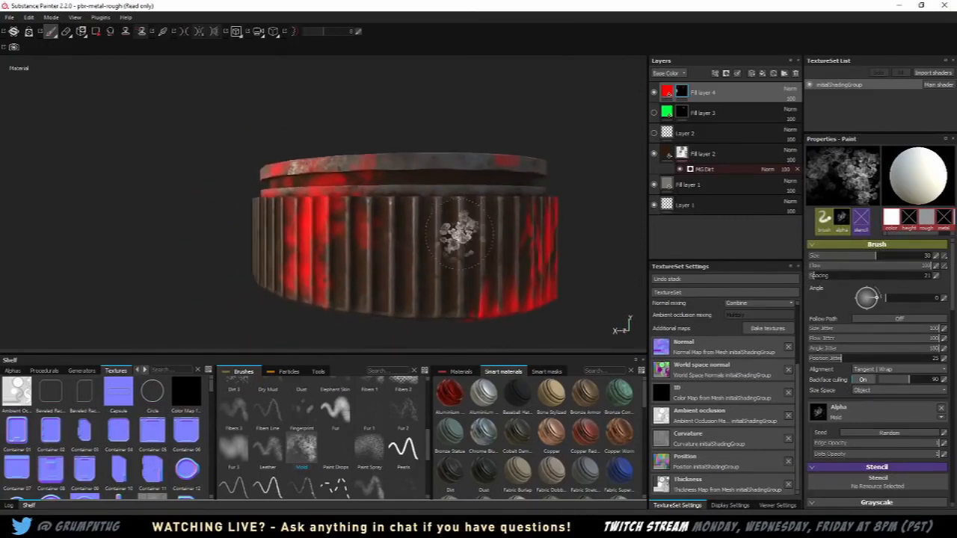
left_click_drag(458, 232, 175, 219, "alt")
right_click_drag(175, 219, 329, 240, "alt")
left_click_drag(329, 241, 402, 220, "alt")
right_click_drag(402, 220, 402, 216, "alt")
left_click_drag(401, 216, 384, 215, "alt")
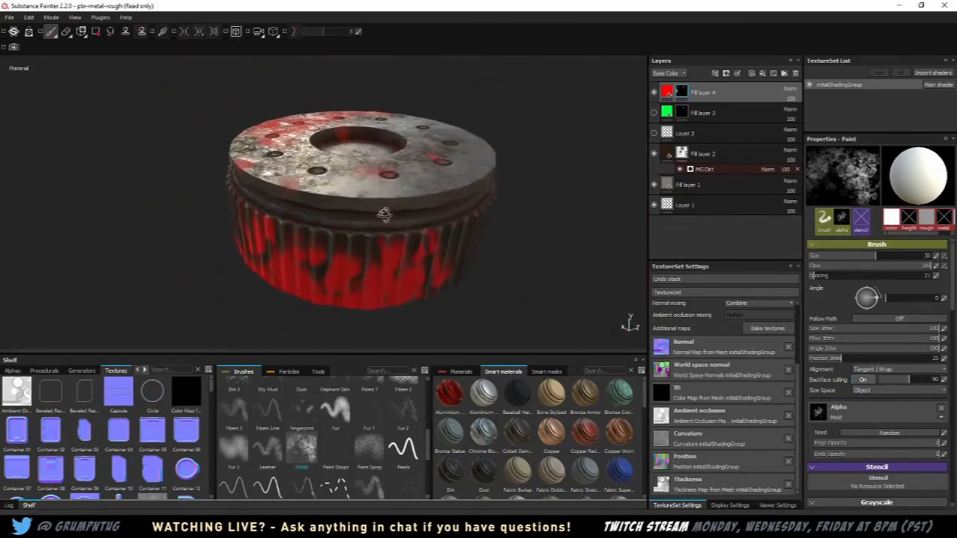
Step: Browse the materials and smart materials libraries and end on the smart masks
left_click(471, 374)
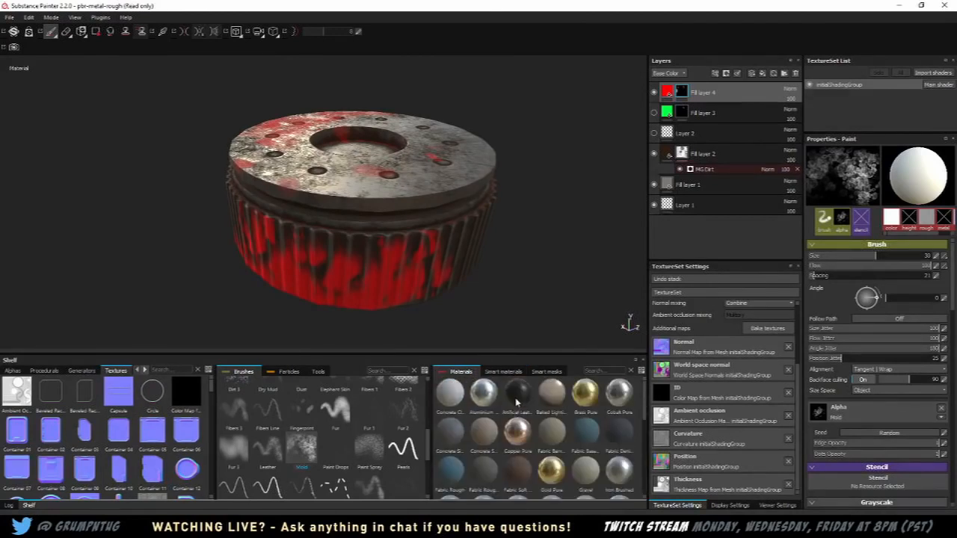
scroll(516, 402, "down", 5)
scroll(517, 477, "up", 5)
left_click(502, 372)
left_click(555, 374)
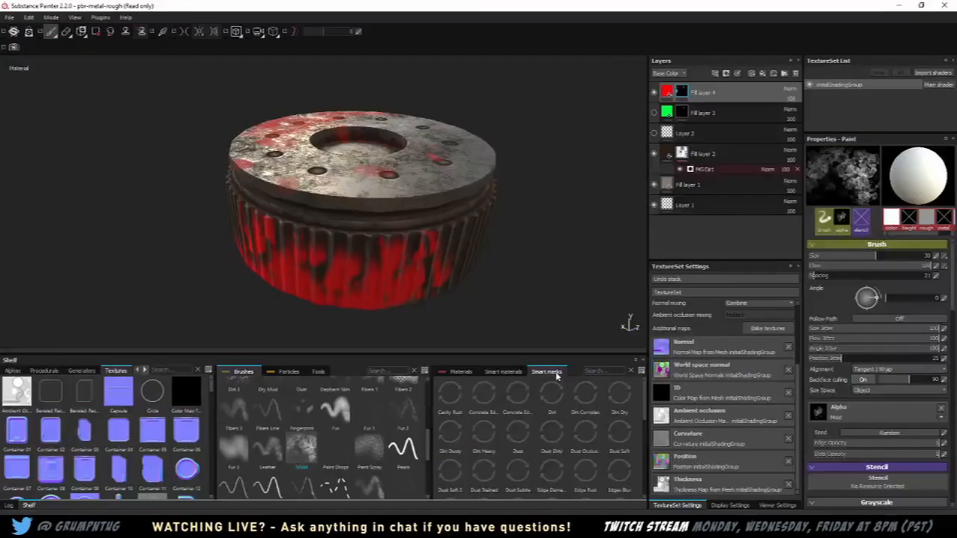
Step: Browse the smart masks, compare them with the smart materials, and end on the materials library
left_click_drag(563, 290, 547, 280, "alt")
scroll(543, 435, "down", 5)
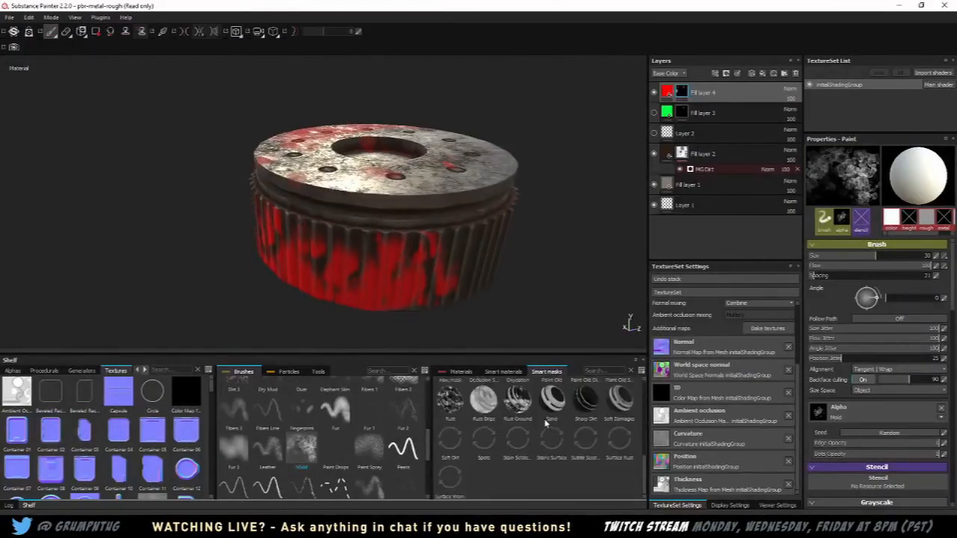
scroll(507, 486, "up", 5)
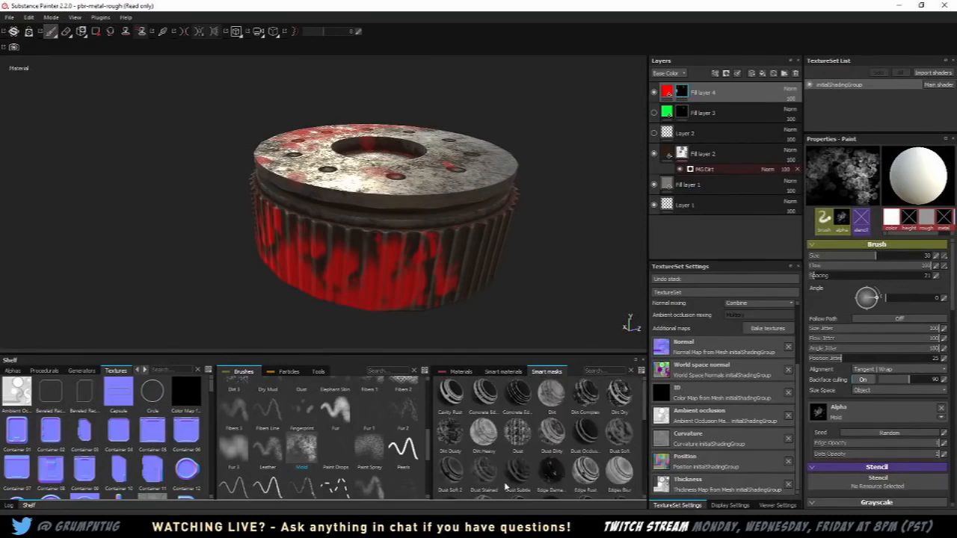
left_click(508, 373)
left_click(473, 373)
left_click(505, 373)
left_click(544, 374)
left_click(507, 372)
left_click(461, 371)
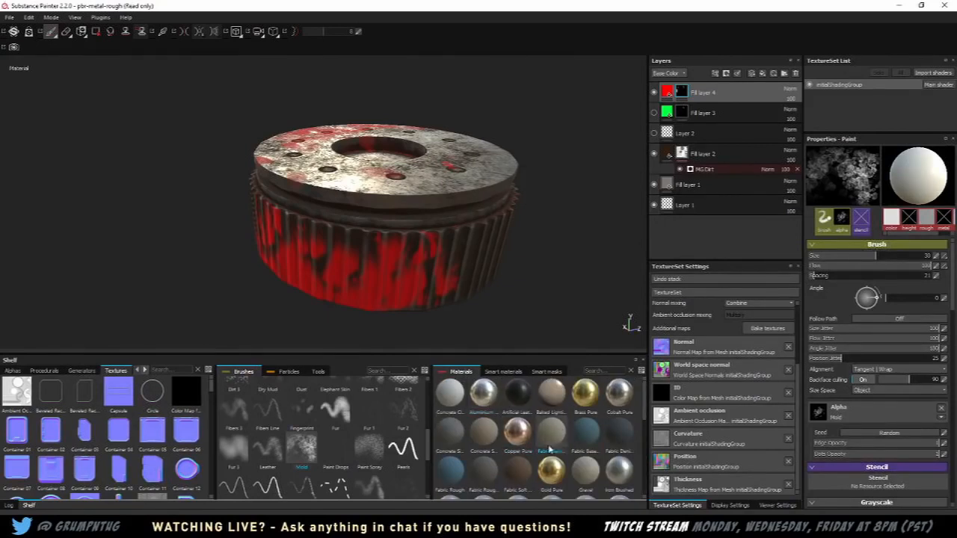
Step: Add three paint layers above the dirt fill layer and another one at the top of the layer stack
left_click(754, 75)
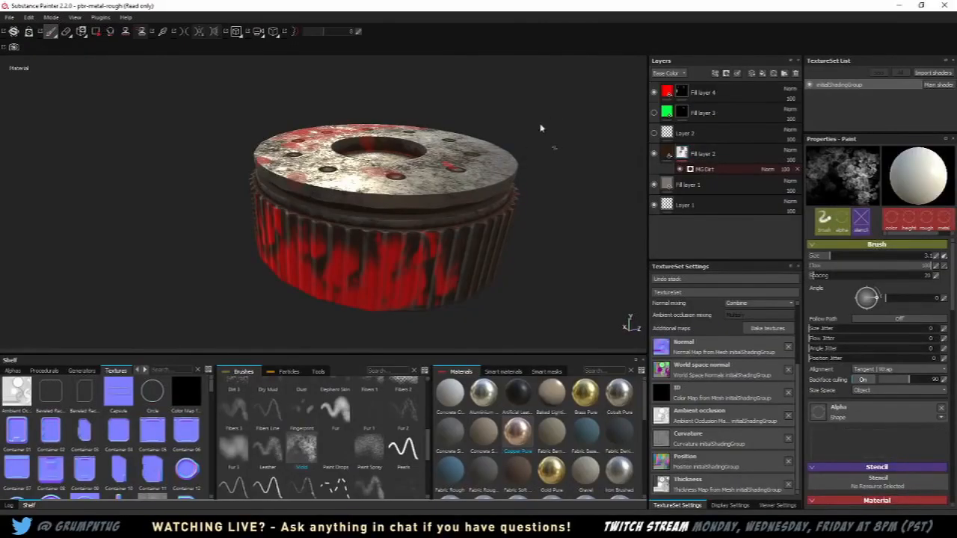
left_click_drag(539, 156, 491, 155, "alt")
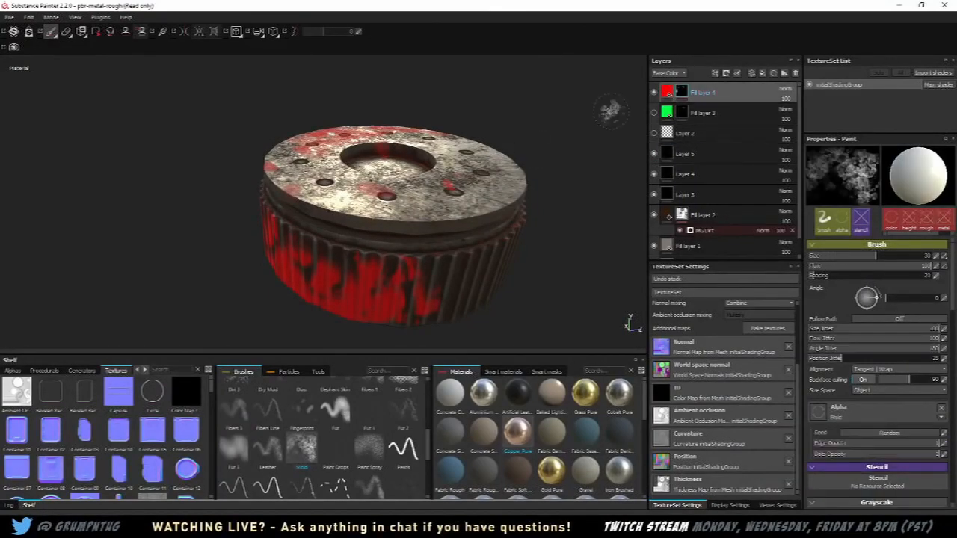
left_click(752, 73)
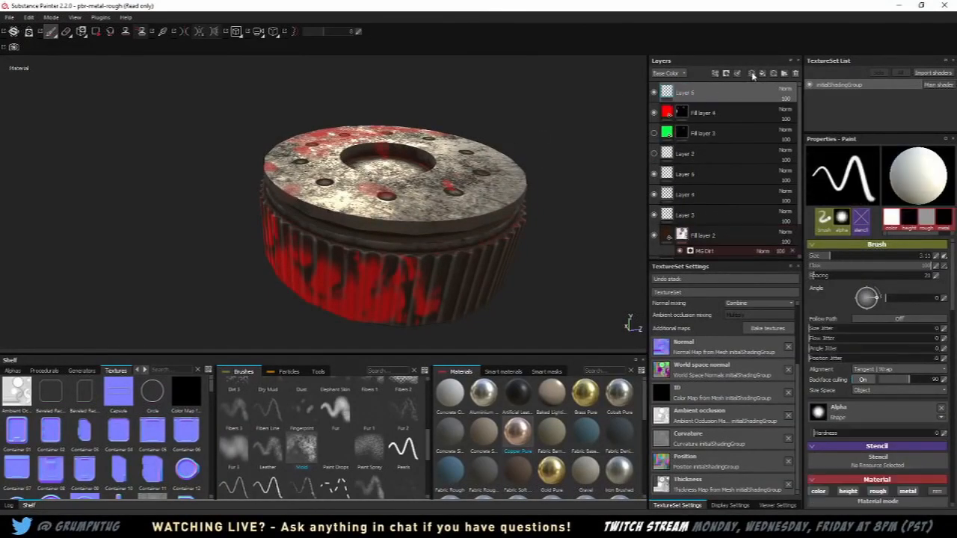
Step: Choose the Copper Pure material and scribble freehand strokes on the model's top face in the uppermost paint layer
left_click(514, 436)
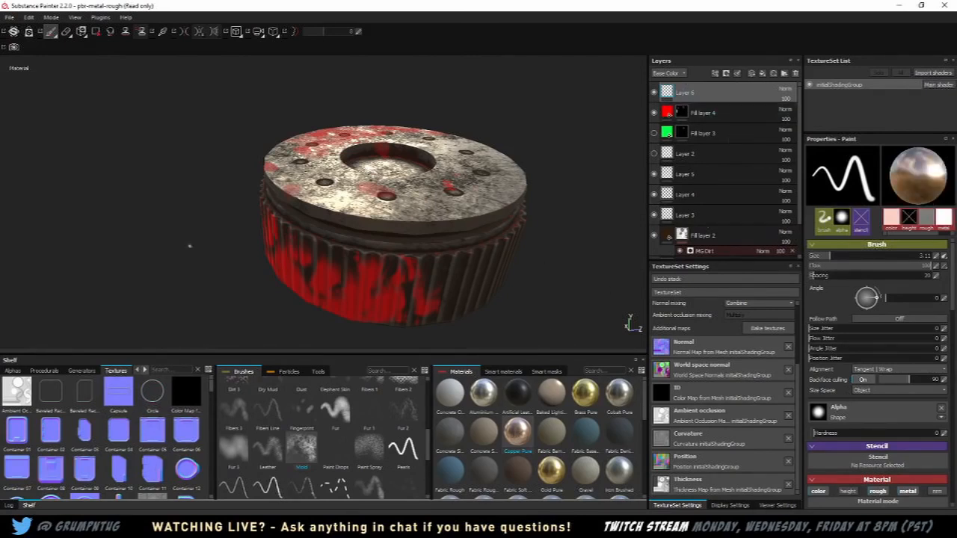
left_click_drag(190, 246, 191, 299, "alt")
scroll(192, 299, "down", 3)
mouse_move(419, 205)
left_mouse_down()
mouse_move(432, 245)
mouse_move(441, 238)
mouse_move(417, 249)
left_mouse_up()
Step: Try the wood material with the brush enlarged to 48.61, painting broad strokes over the front half of the model's top face
scroll(555, 461, "down", 5)
left_click(520, 476)
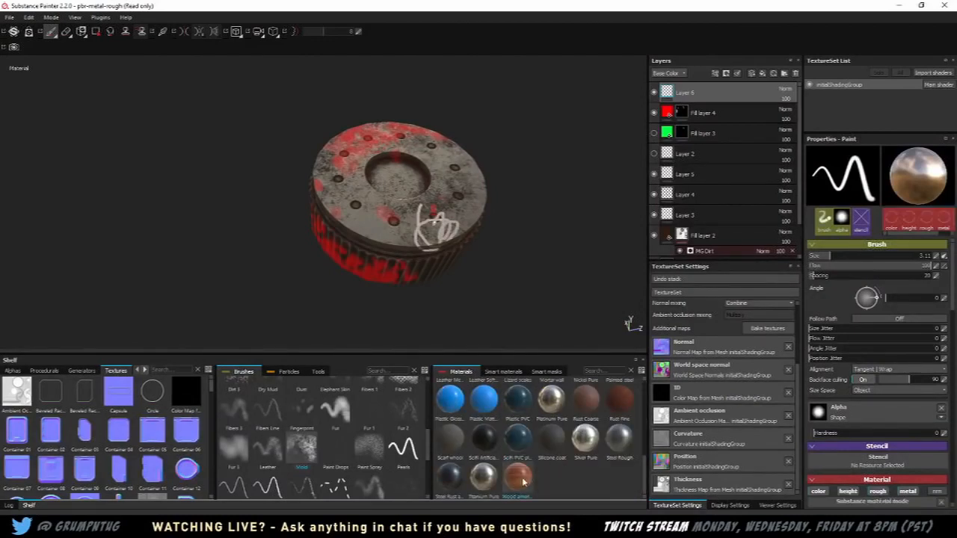
scroll(441, 182, "down", 2)
key("bracketright")
key("bracketright")
key("bracketright")
key("bracketright")
key("bracketright")
key("bracketright")
key("bracketright")
key("bracketright")
key("bracketright")
key("bracketright")
key("bracketright")
key("bracketright")
key("bracketright")
key("bracketright")
key("bracketright")
key("bracketright")
key("bracketright")
key("bracketright")
key("bracketright")
key("bracketright")
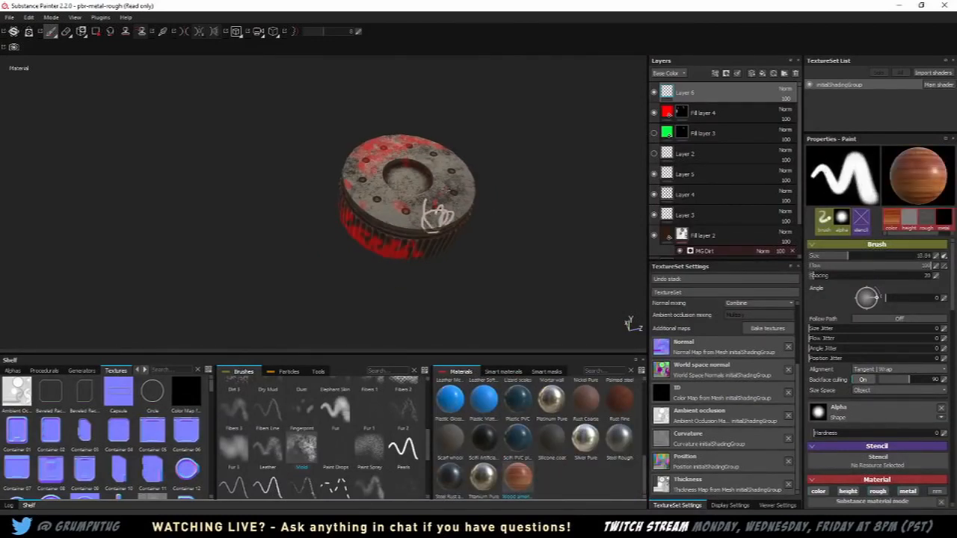
left_click_drag(448, 190, 402, 214)
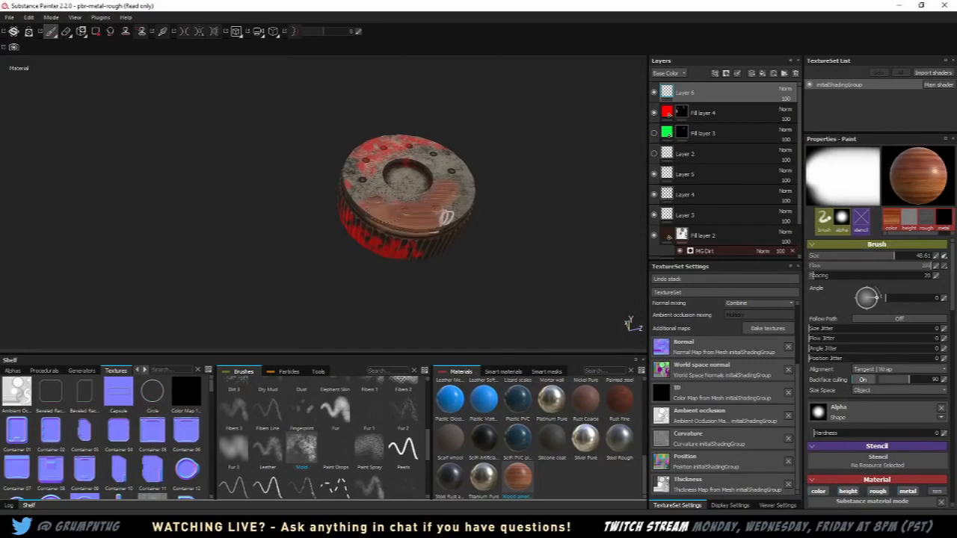
scroll(438, 209, "down", 2)
scroll(431, 193, "up", 5)
left_click_drag(443, 187, 394, 179, "alt")
mouse_move(497, 235)
left_mouse_down()
mouse_move(470, 266)
mouse_move(368, 297)
left_mouse_up()
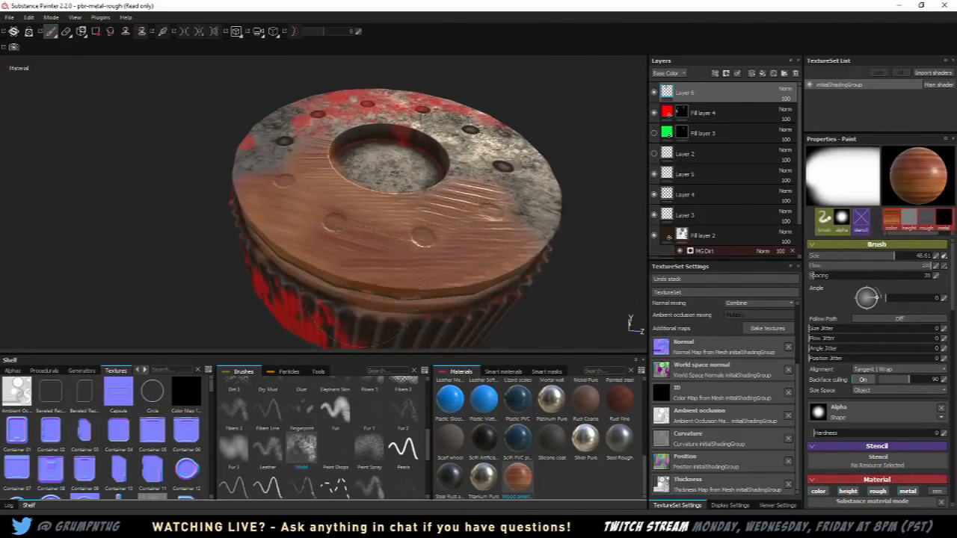
Step: Undo the wood strokes on the model's top face
key("ctrl+z")
key("ctrl+z")
key("ctrl+z")
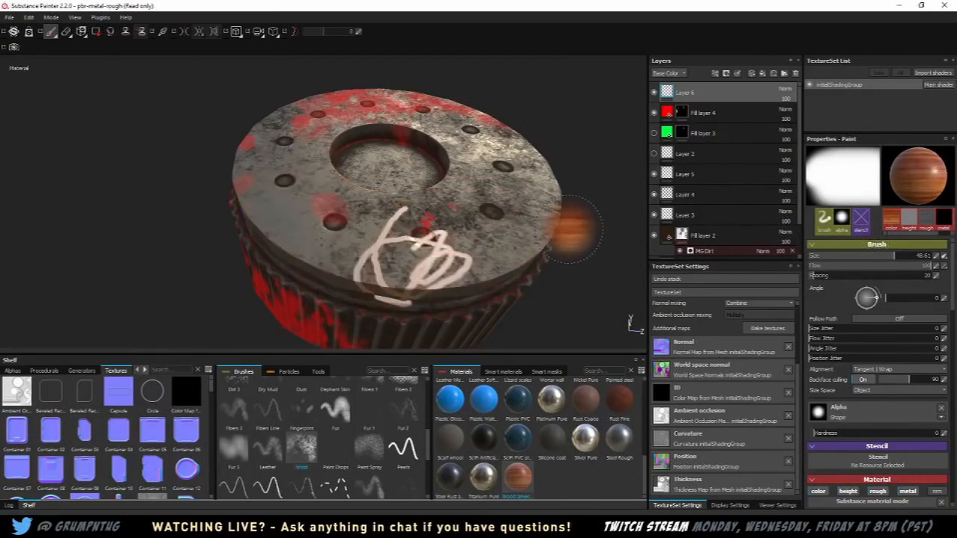
left_click_drag(578, 226, 587, 205, "alt")
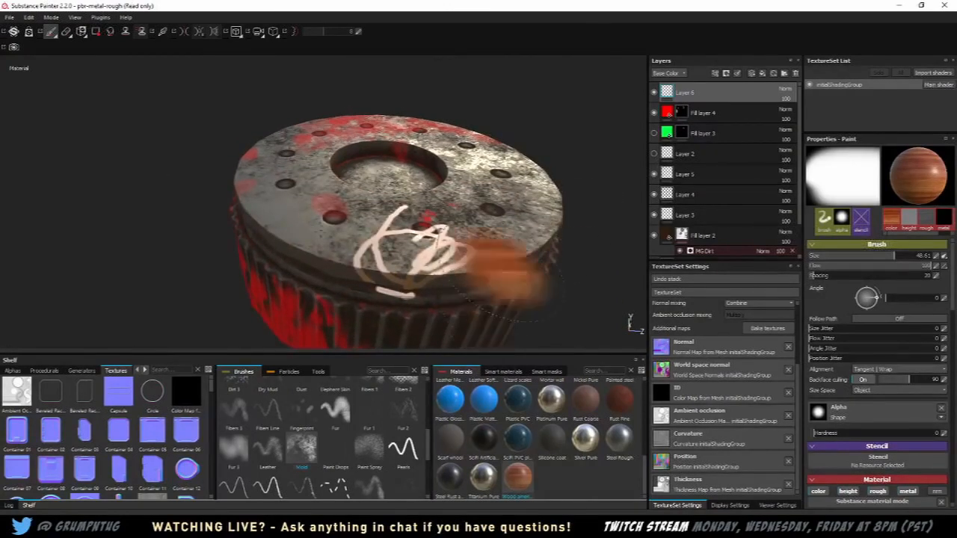
Step: Hide the uppermost paint layer and apply the Cavity Rust smart mask to the red fill layer
left_click(654, 92)
left_click(693, 116)
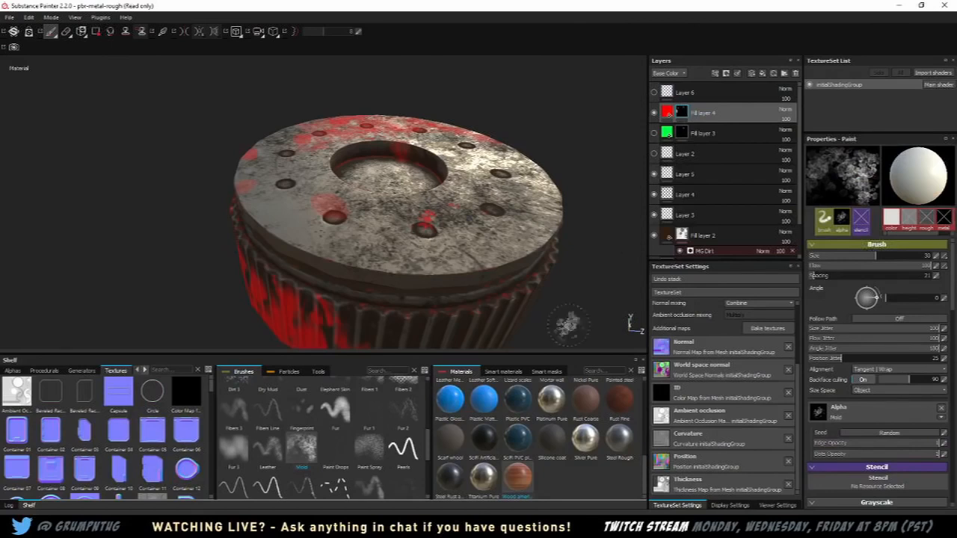
left_click(548, 372)
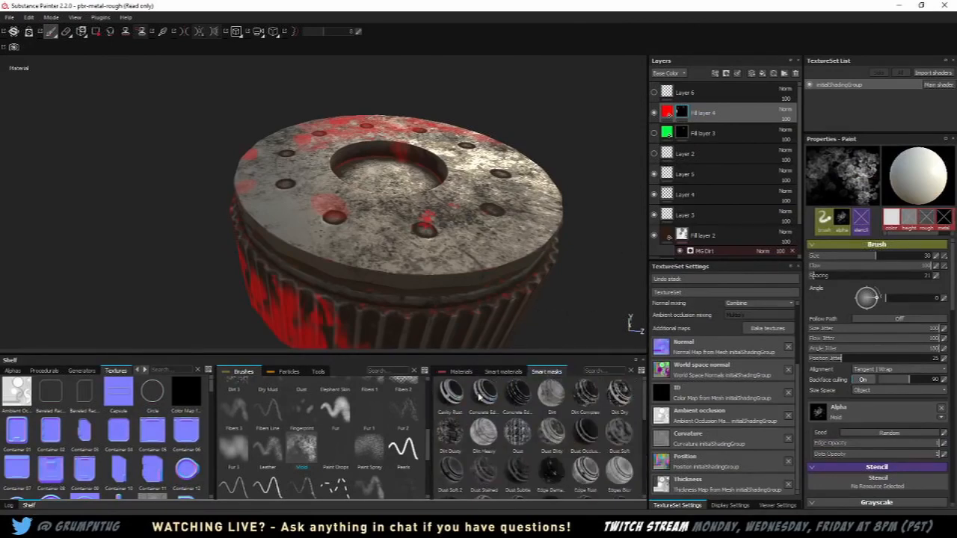
left_click_drag(457, 400, 686, 110)
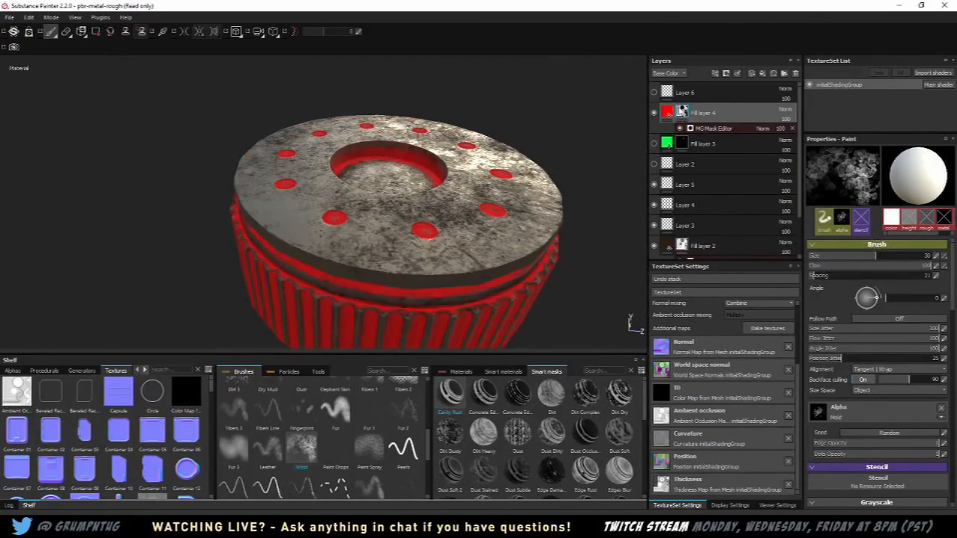
left_click_drag(580, 235, 446, 290, "alt")
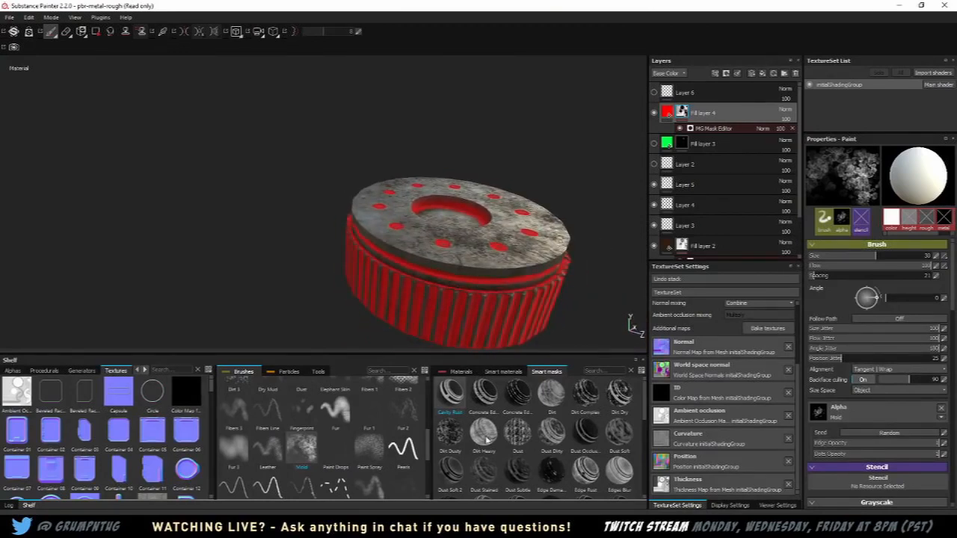
Step: Try the Dirt Heavy smart mask on the red fill layer and undo it
left_click_drag(486, 441, 682, 112)
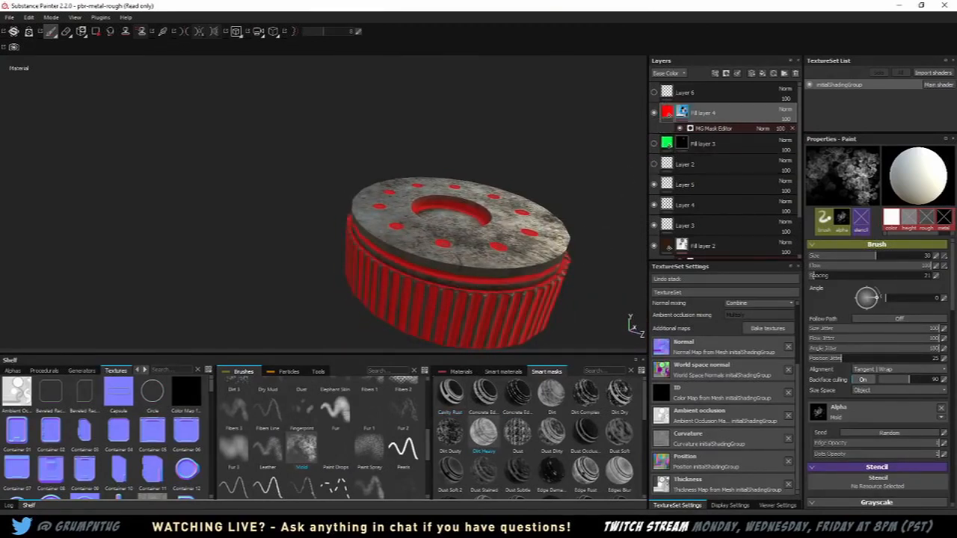
left_click_drag(425, 208, 492, 207, "alt")
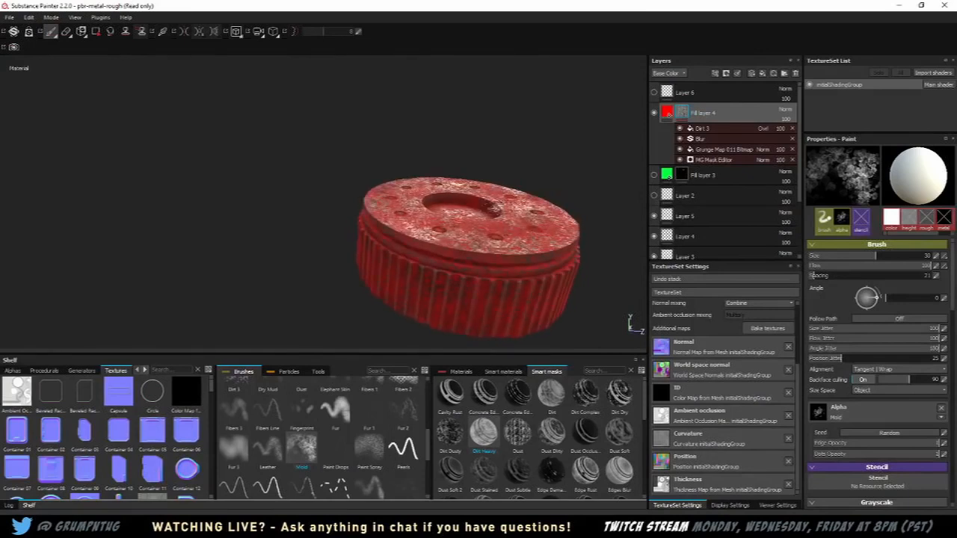
key("ctrl+z")
left_click_drag(496, 267, 538, 239, "alt")
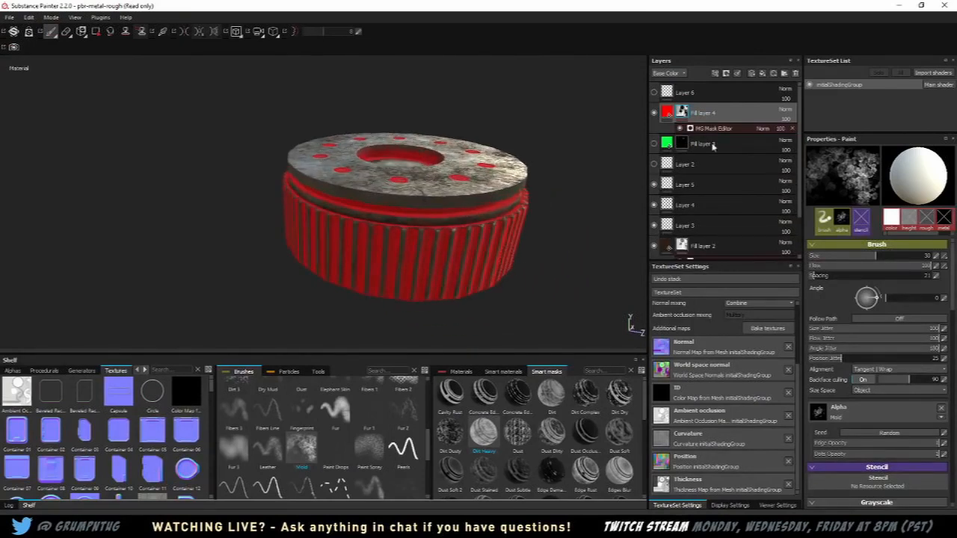
Step: Set the Curvature of the MG Mask Editor generator on the red fill layer's mask to 0.22
left_click(716, 129)
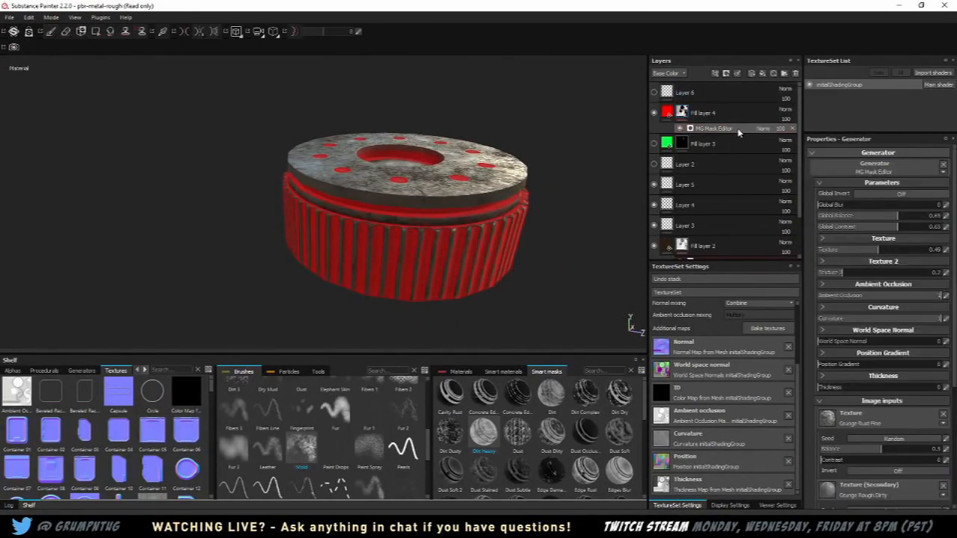
scroll(887, 308, "down", 2)
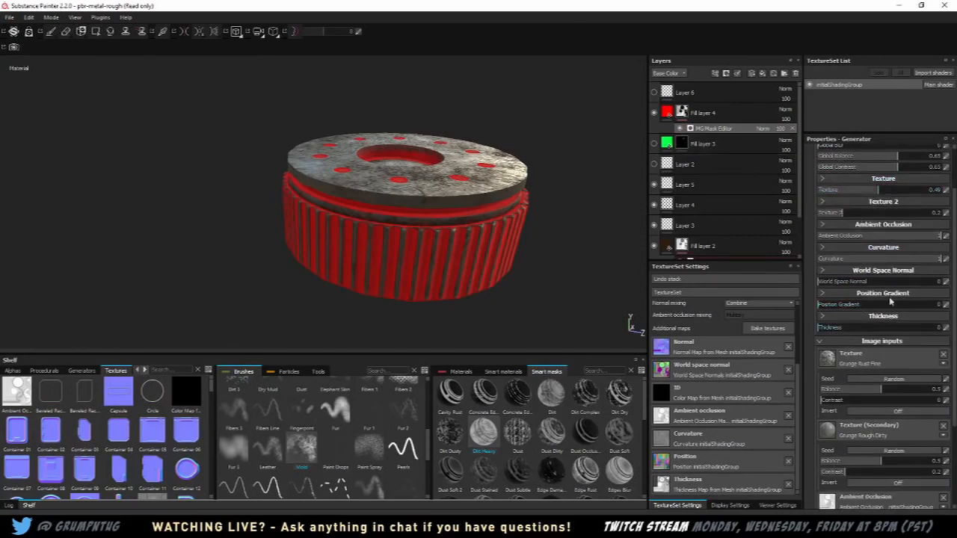
left_click_drag(897, 261, 846, 258)
scroll(540, 223, "down", 1)
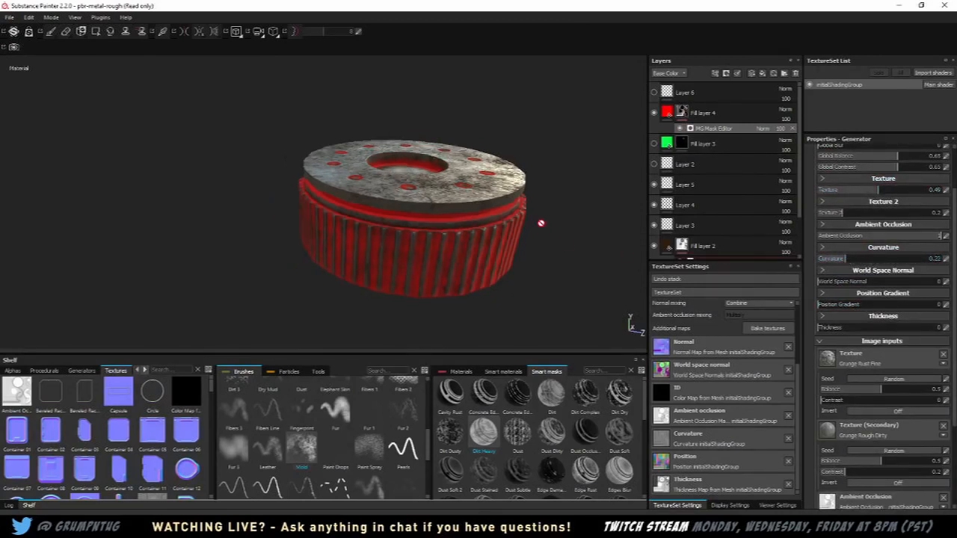
Step: Examine the red cavity coverage in the holes, grooves and ribs up close and from several angles
scroll(540, 223, "down", 1)
scroll(531, 209, "up", 5)
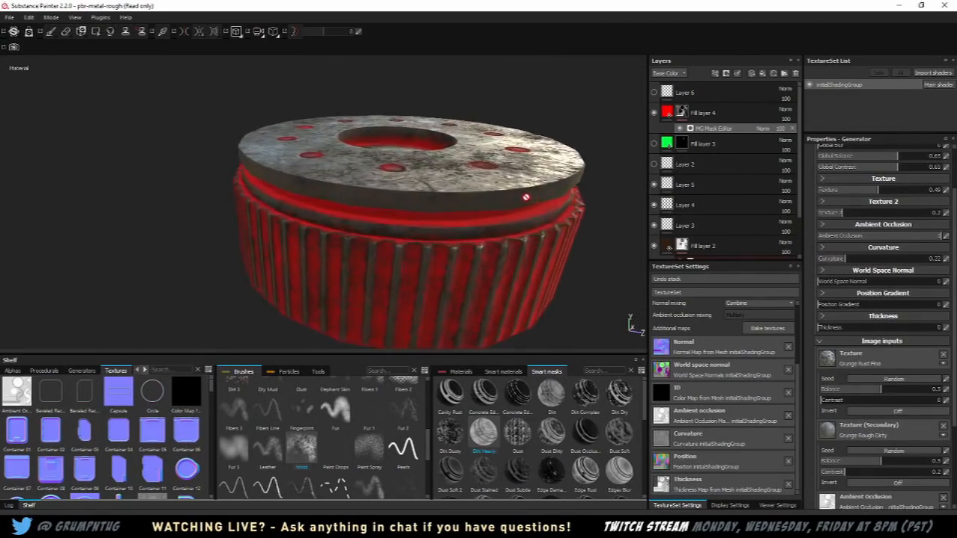
middle_click_drag(526, 197, 453, 215)
left_click_drag(453, 215, 370, 228, "alt")
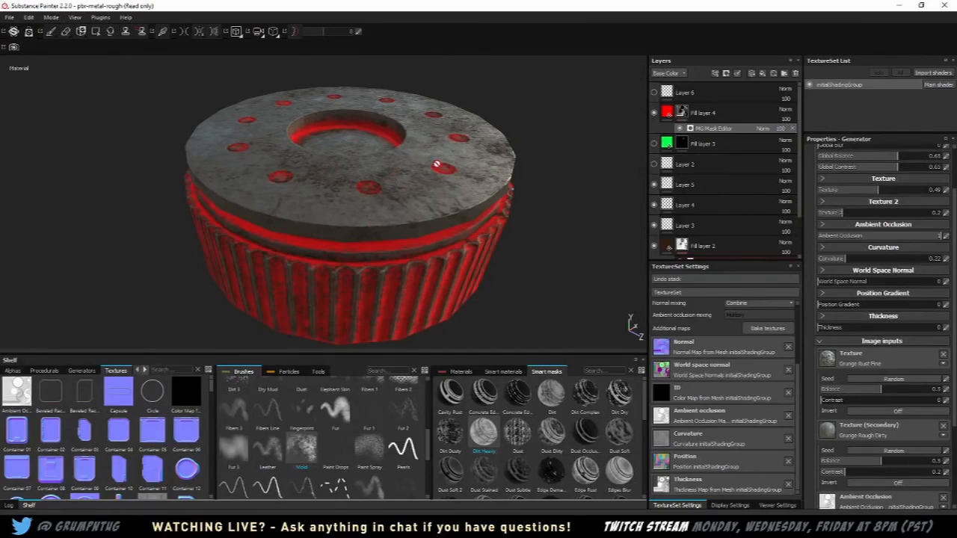
left_click_drag(437, 164, 414, 196, "alt")
mouse_move(392, 191)
right_mouse_down("shift")
mouse_move(384, 184)
mouse_move(399, 186)
right_mouse_up("shift")
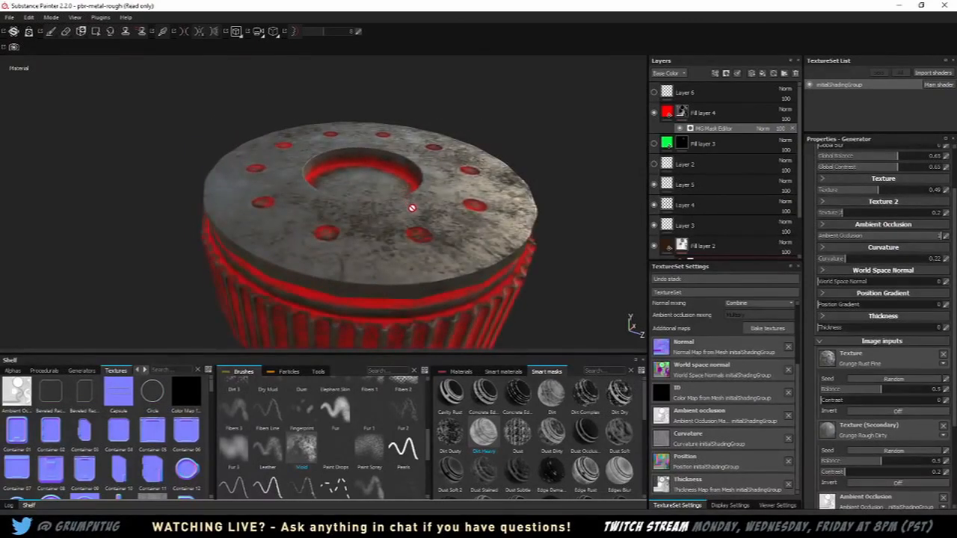
scroll(412, 209, "down", 5)
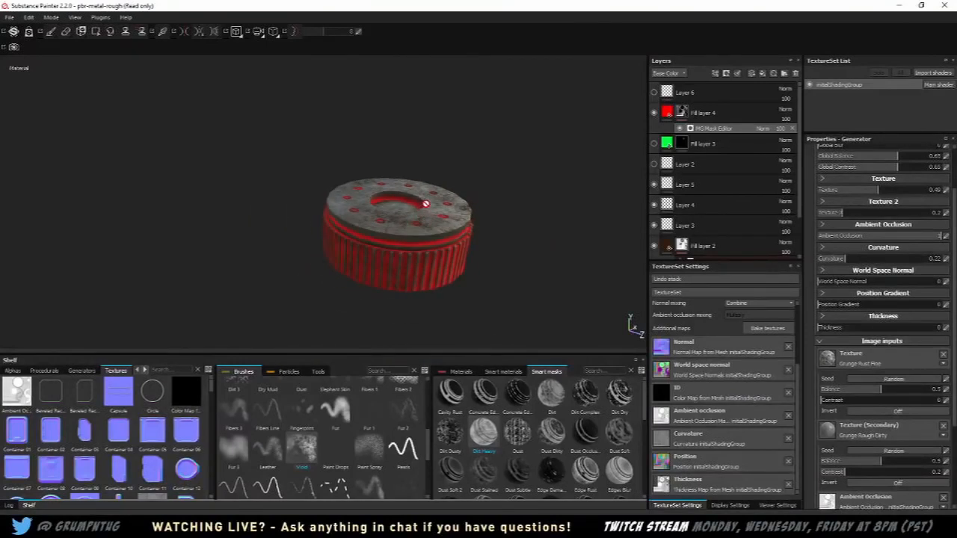
scroll(425, 204, "up", 3)
left_click(9, 16)
left_click(36, 39)
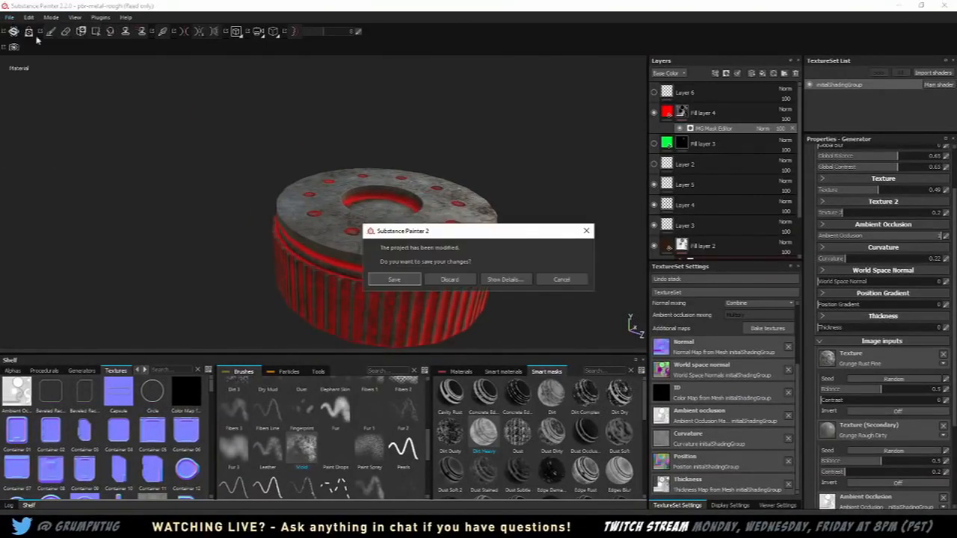
left_click(562, 279)
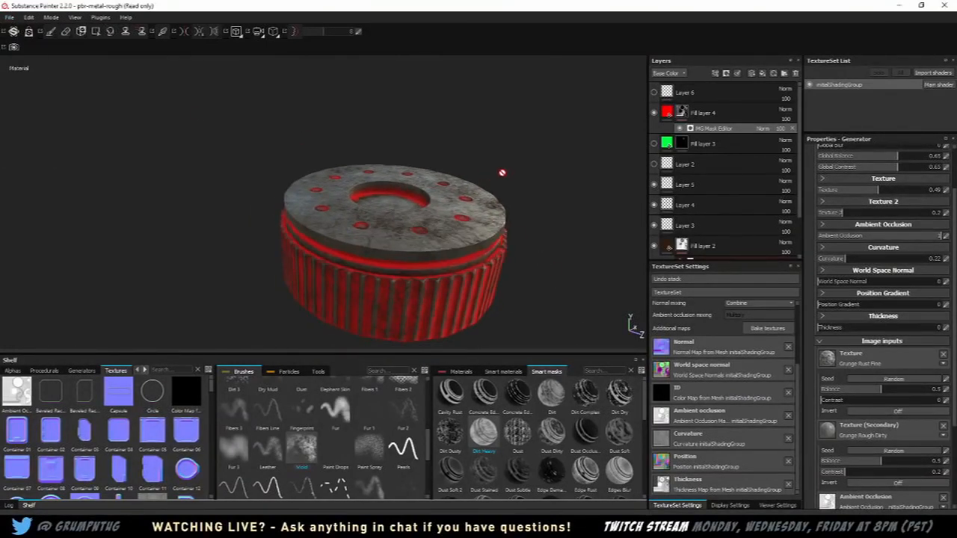
middle_click_drag(502, 171, 455, 141, "alt")
left_click_drag(455, 140, 426, 134, "alt")
middle_click_drag(426, 135, 524, 172, "alt")
left_click_drag(324, 123, 299, 138, "alt")
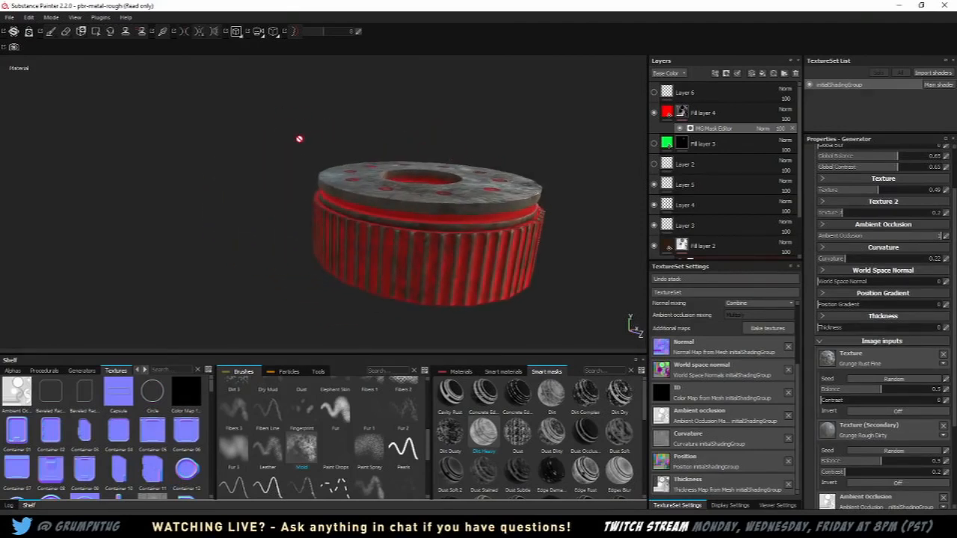
middle_click_drag(468, 178, 428, 178, "alt")
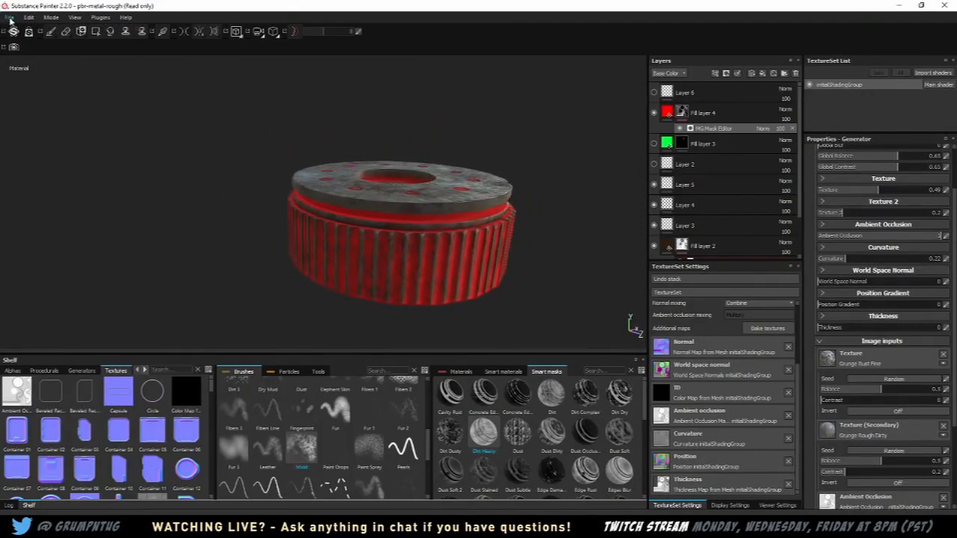
left_click_drag(427, 190, 450, 202, "alt")
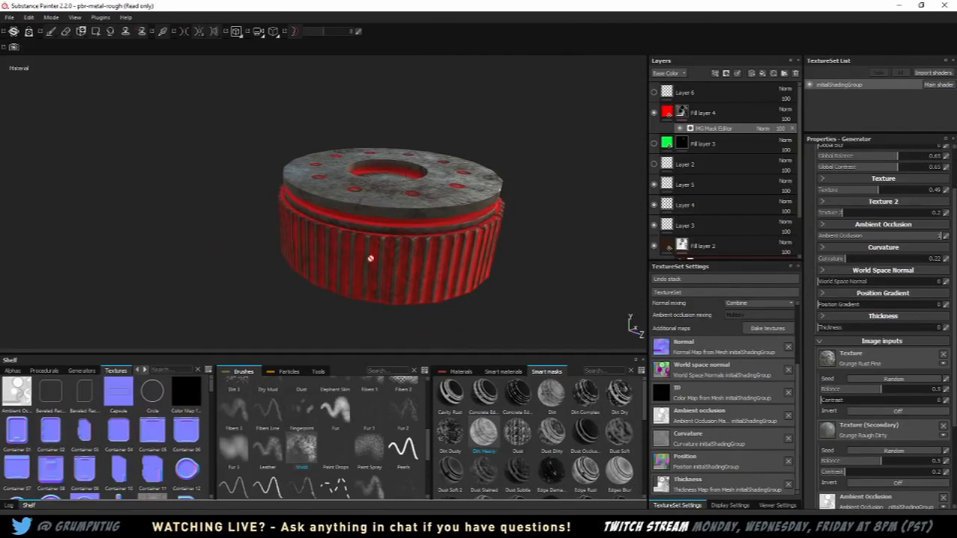
middle_click_drag(415, 175, 414, 195, "alt")
right_click_drag(414, 195, 414, 189, "alt")
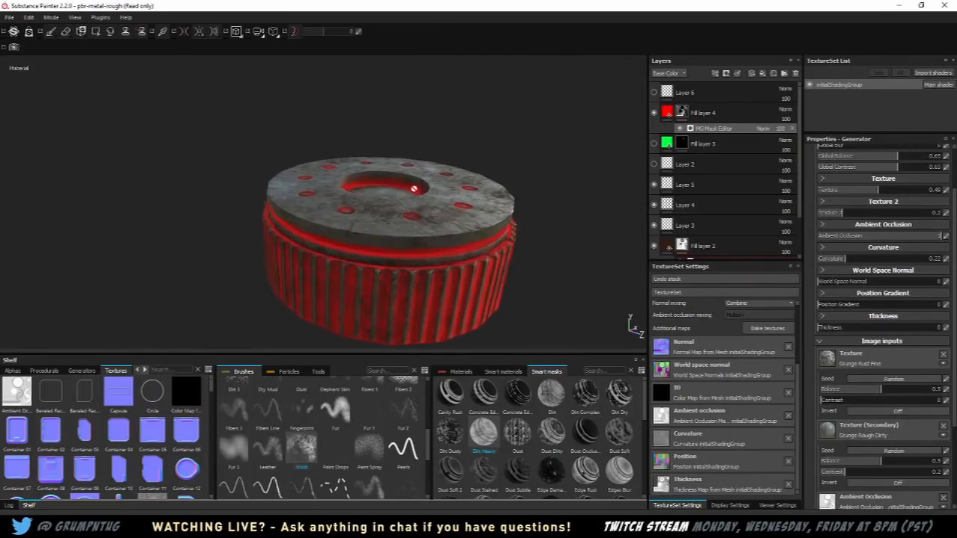
left_click_drag(453, 194, 422, 187, "alt")
left_click_drag(474, 201, 495, 178, "alt")
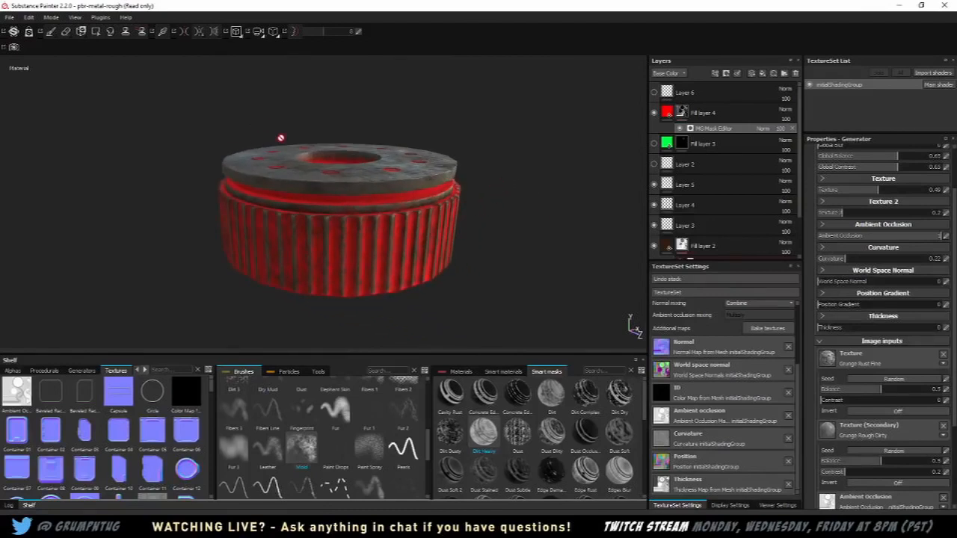
middle_click_drag(280, 137, 312, 147, "alt")
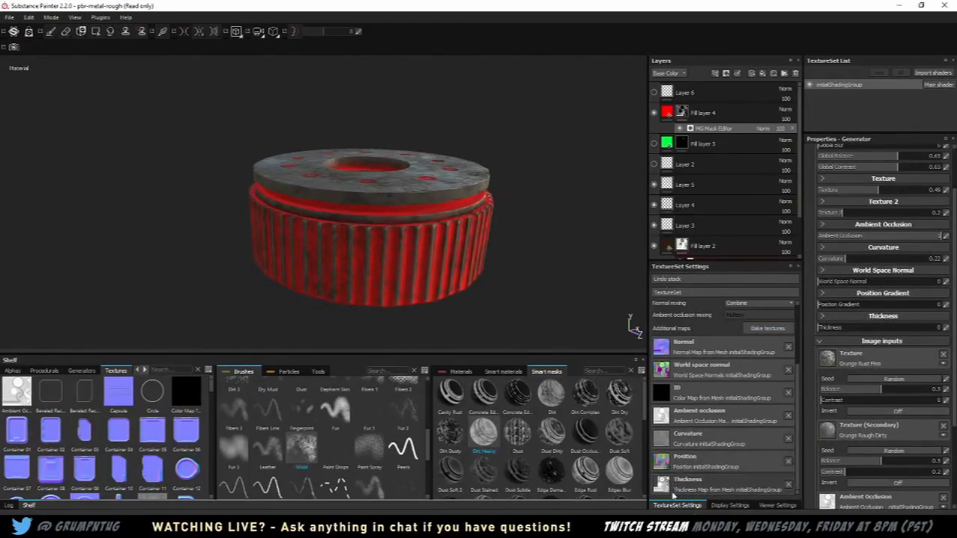
left_click(75, 16)
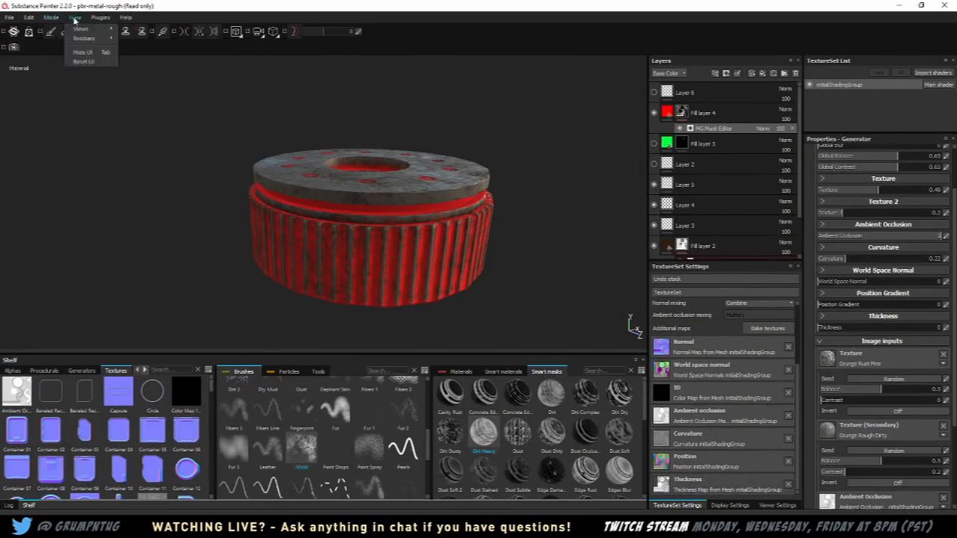
mouse_move(82, 29)
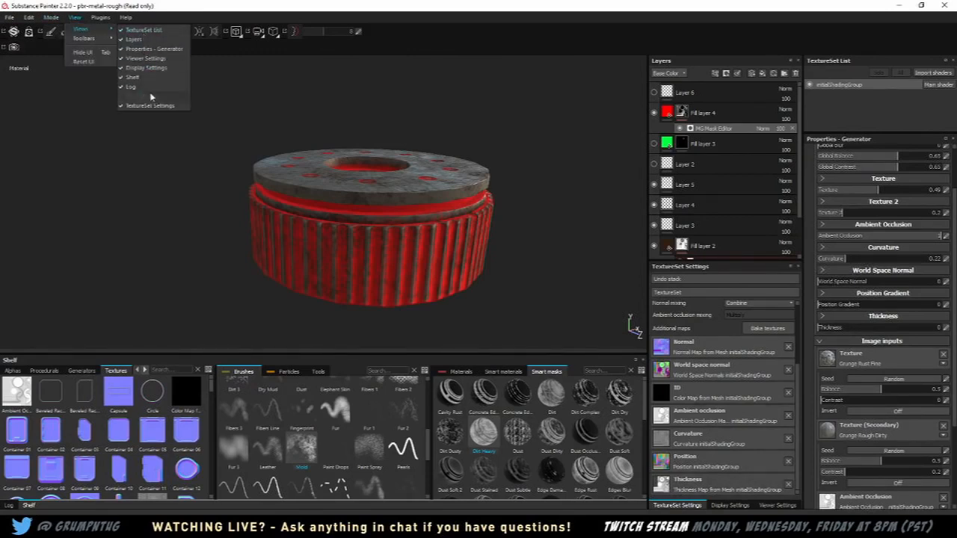
key("Escape")
key("Escape")
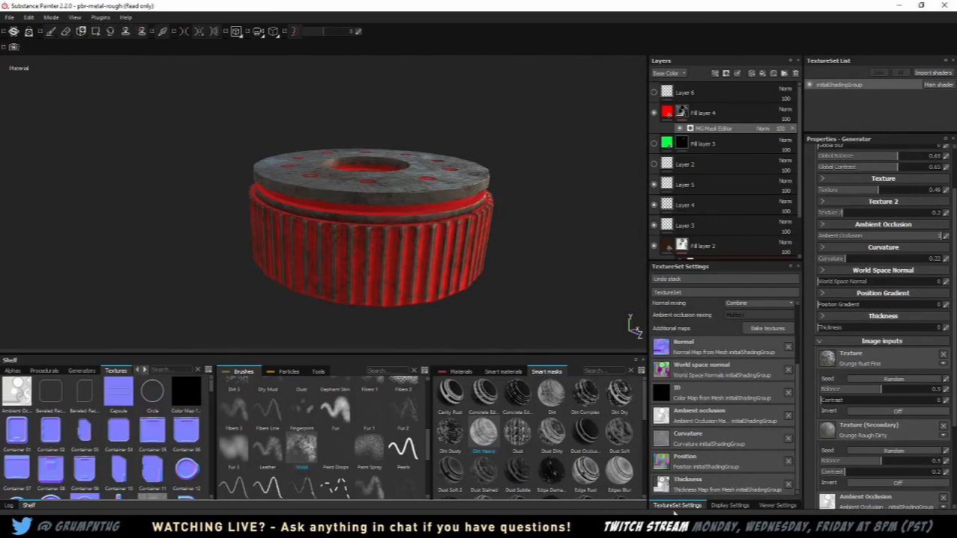
Step: Open the baking settings for the texture set's additional maps, review them and close without baking
left_click(768, 330)
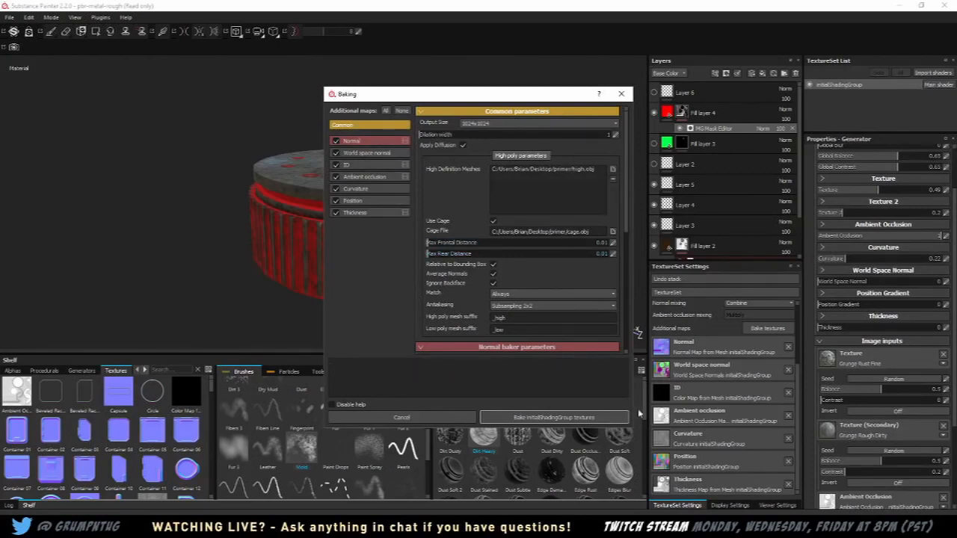
left_click(621, 94)
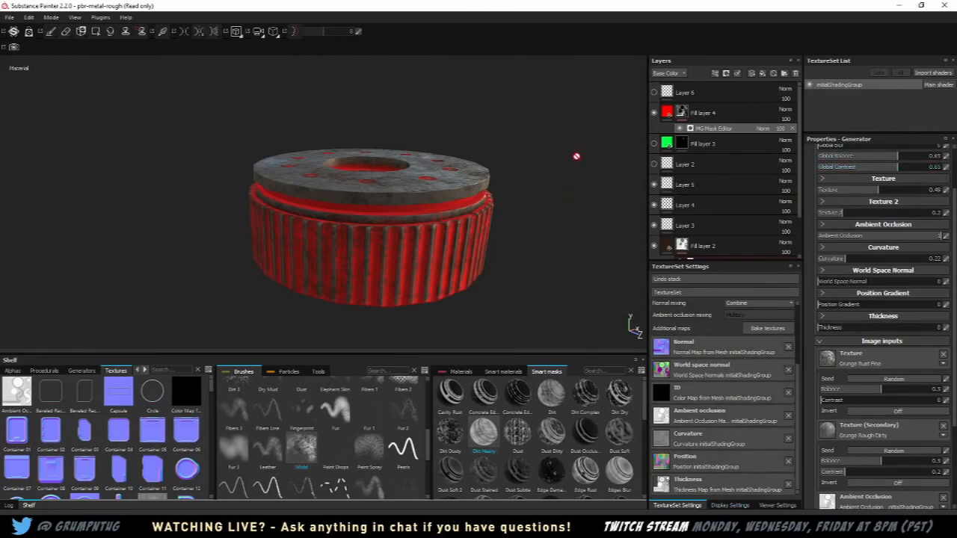
Step: Hide Fill layer 4 and the layers below it down to Fill layer 2, and select the metal Fill layer 1
mouse_move(445, 168)
left_mouse_down("alt")
mouse_move(473, 182)
mouse_move(479, 166)
mouse_move(456, 167)
left_mouse_up("alt")
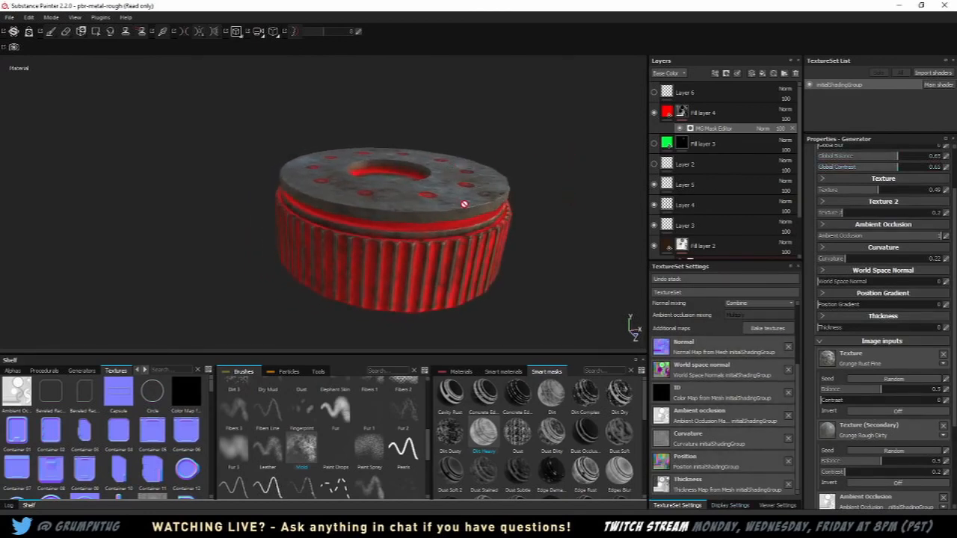
scroll(469, 199, "up", 1)
left_click(654, 113)
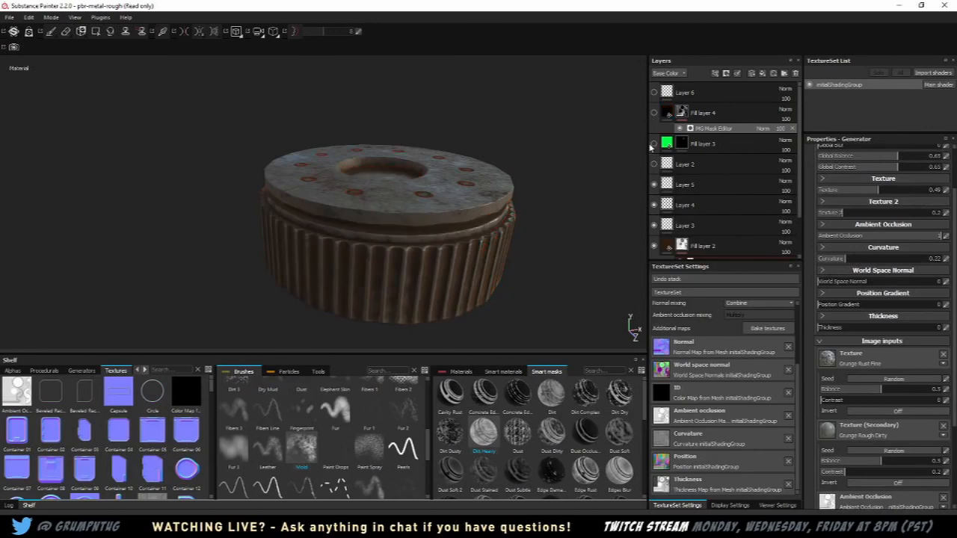
left_click(654, 246)
scroll(692, 225, "down", 2)
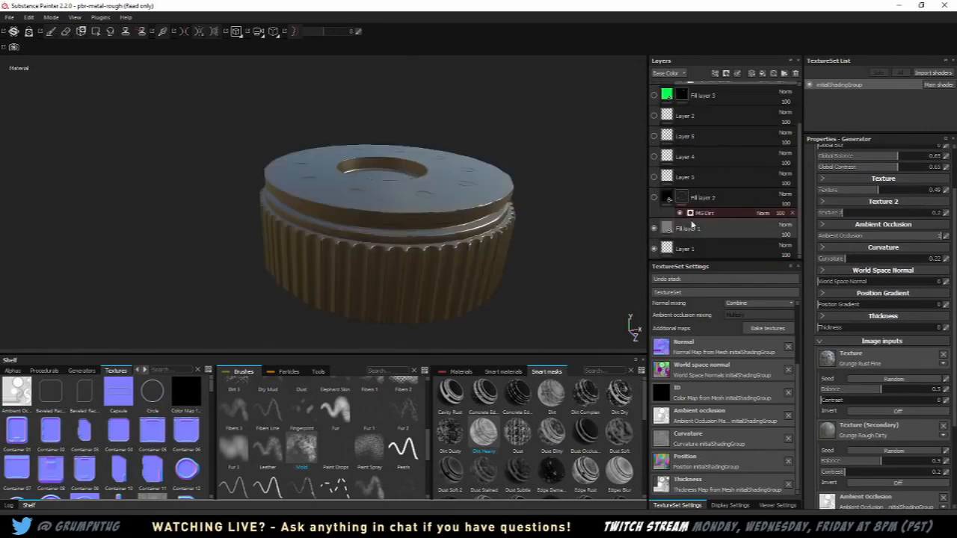
left_click(654, 228)
left_click(654, 228)
left_click(680, 231)
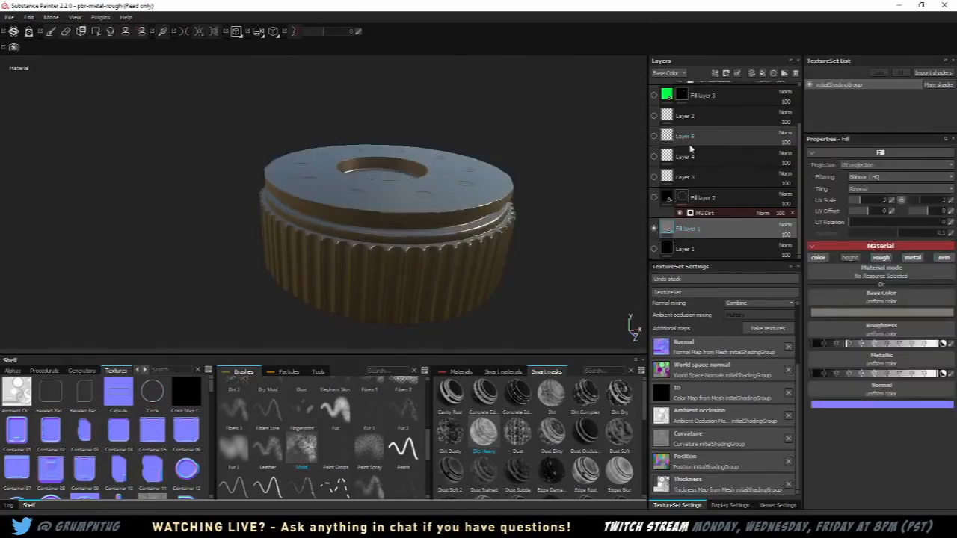
Step: Add a new fill layer directly above Fill layer 1 and set its base color to bright red
left_click(763, 74)
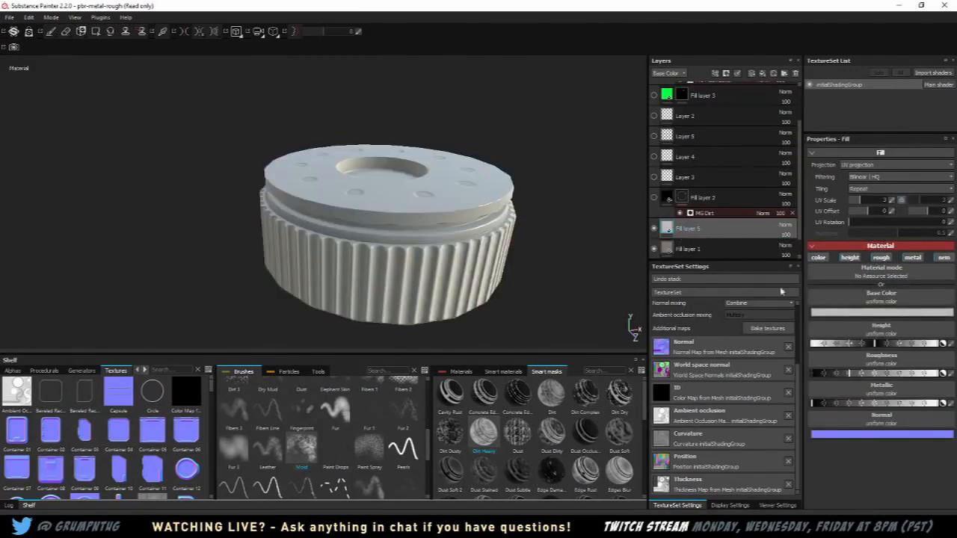
left_click(857, 316)
left_click_drag(824, 298, 833, 277)
left_click(908, 251)
left_click_drag(575, 199, 500, 177, "alt")
scroll(479, 170, "up", 4)
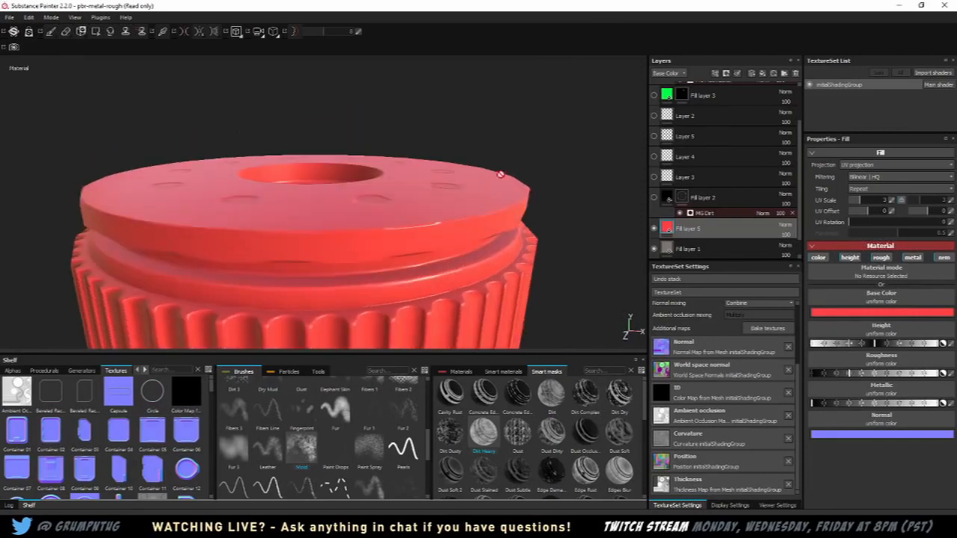
middle_click_drag(456, 190, 523, 190, "alt")
scroll(519, 185, "down", 5)
left_click_drag(519, 186, 384, 196, "alt")
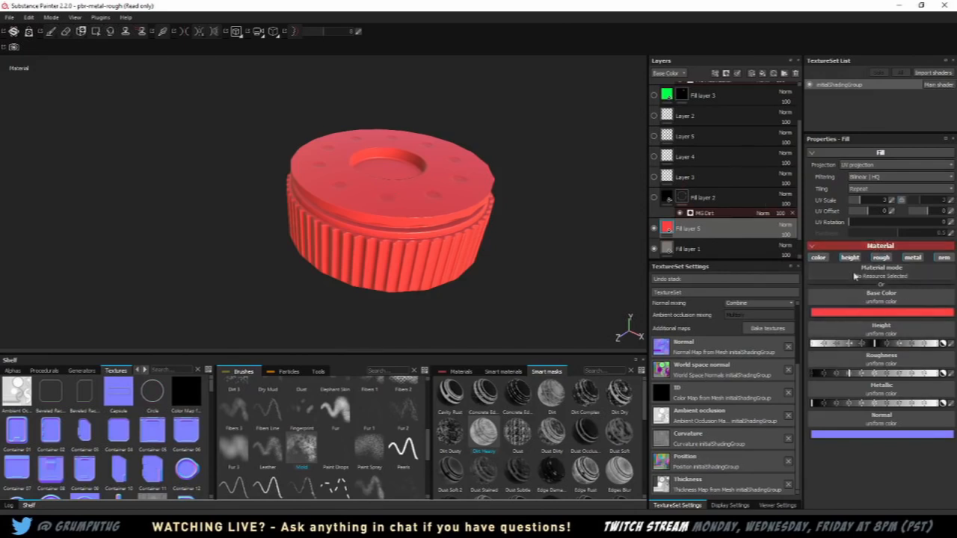
Step: Add a black mask to the new red fill layer and apply the MG Dirt generator to that mask
right_click(670, 227)
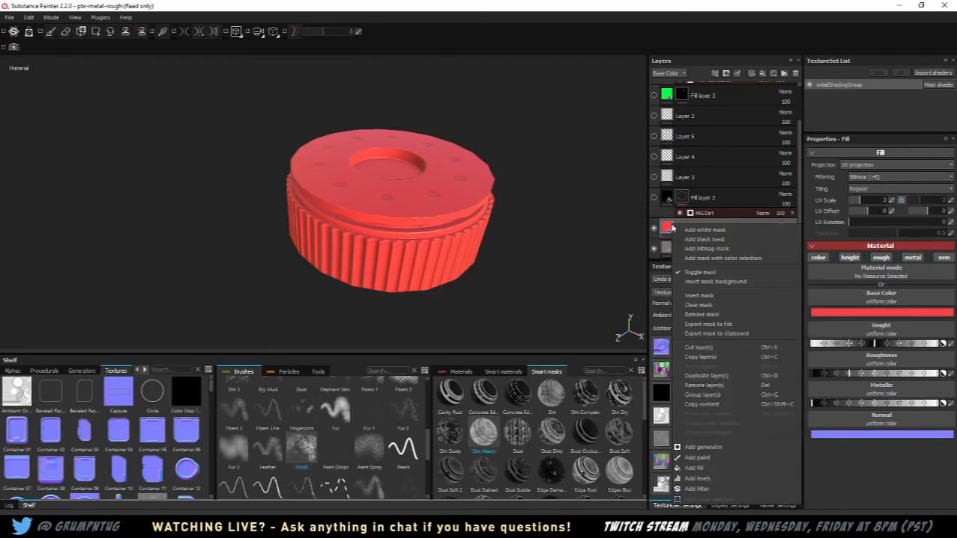
left_click(722, 240)
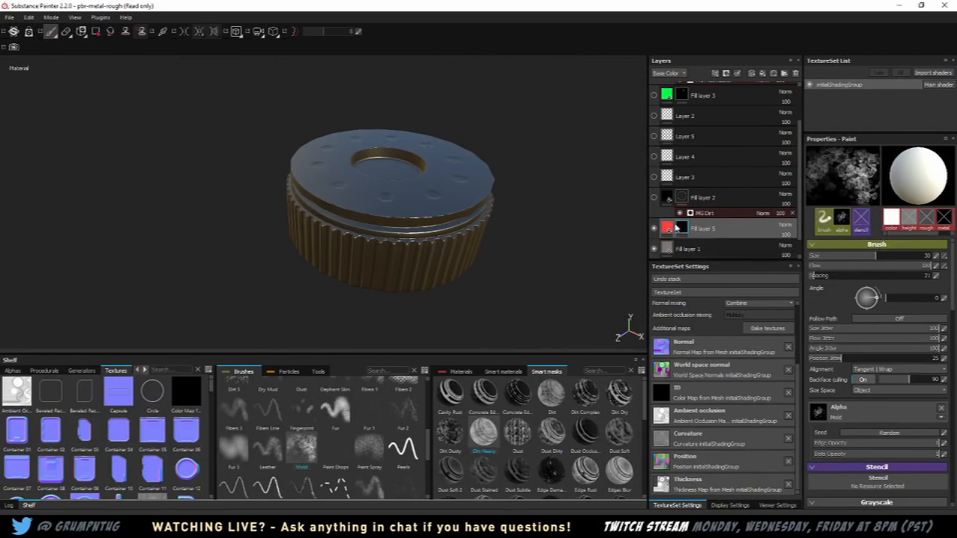
right_click(680, 227)
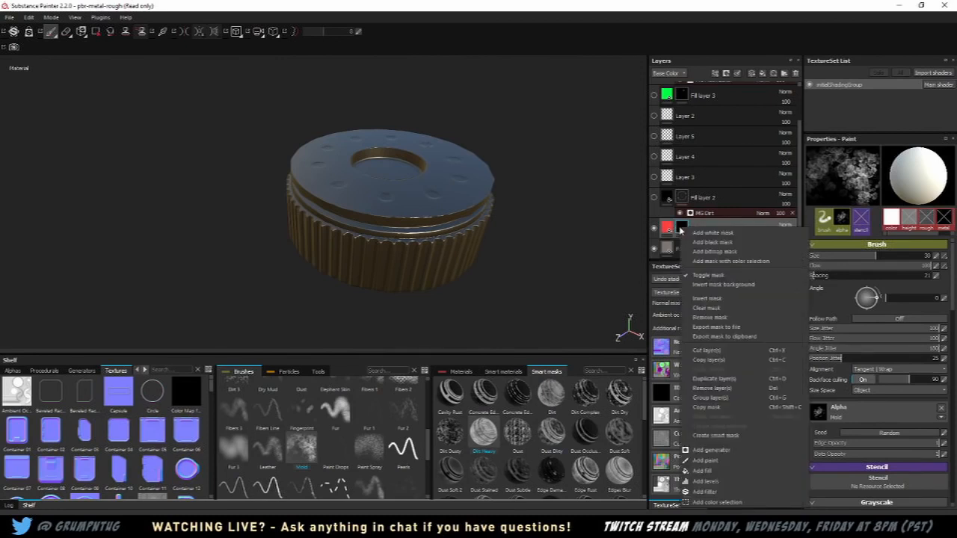
left_click(725, 449)
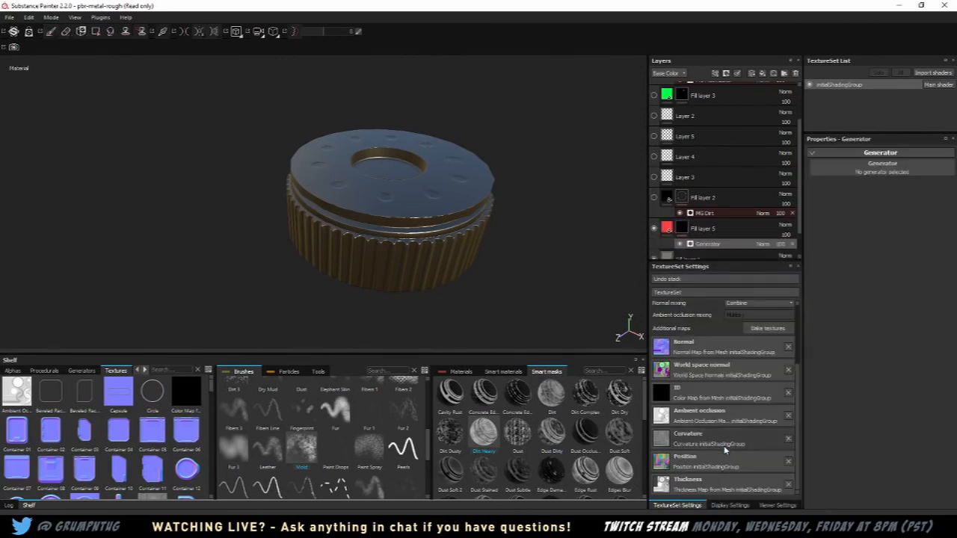
left_click(878, 163)
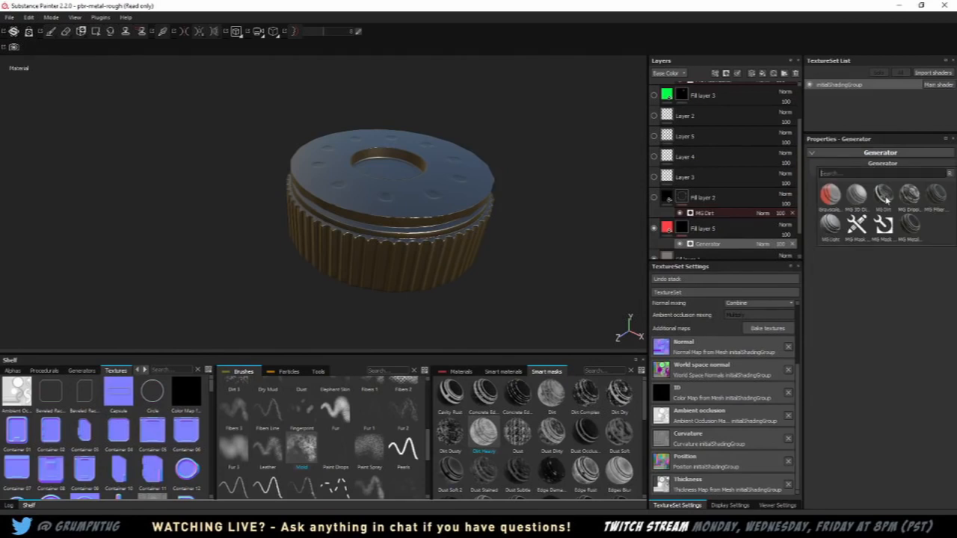
left_click(884, 194)
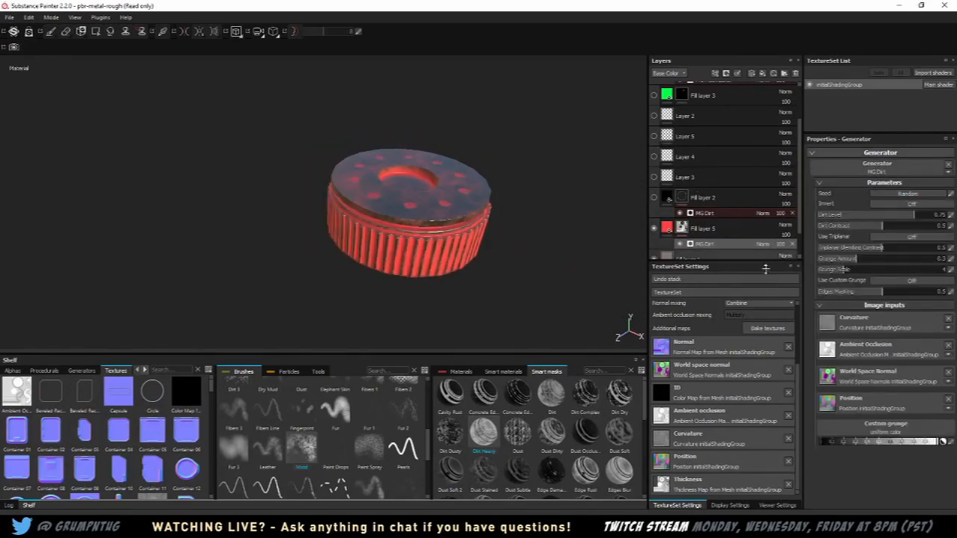
Step: Set the Grunge Amount of the red fill layer's MG Dirt generator to 0.31 and inspect the coverage on the mesh
left_click_drag(898, 258, 859, 262)
left_click_drag(323, 231, 359, 180, "alt")
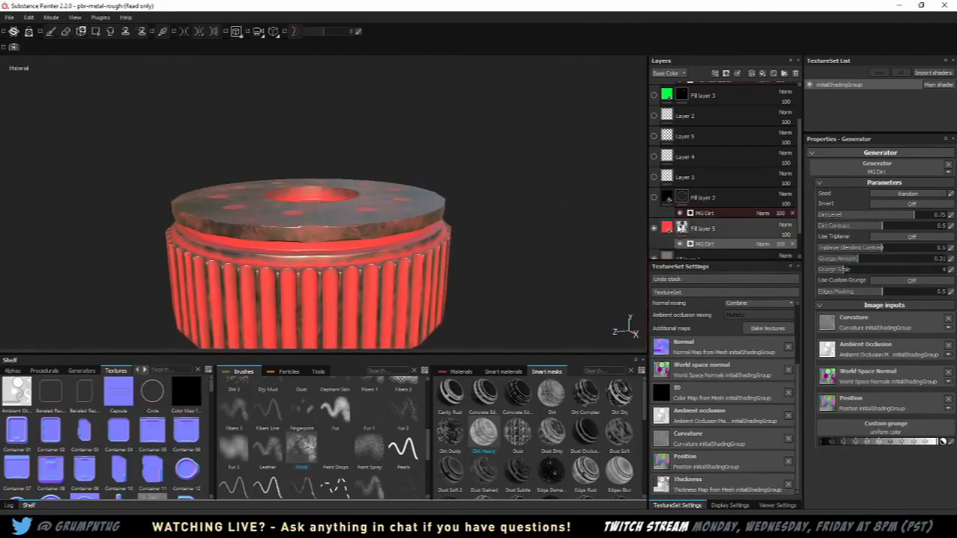
left_click(654, 228)
left_click_drag(497, 154, 487, 179, "alt")
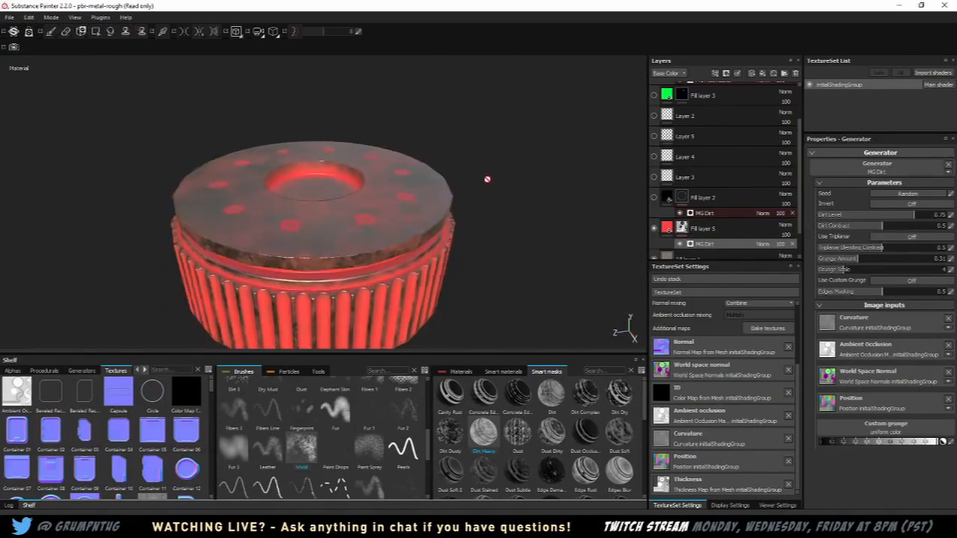
middle_click_drag(409, 206, 459, 208, "alt")
scroll(456, 204, "down", 5)
left_click_drag(447, 198, 430, 192, "alt")
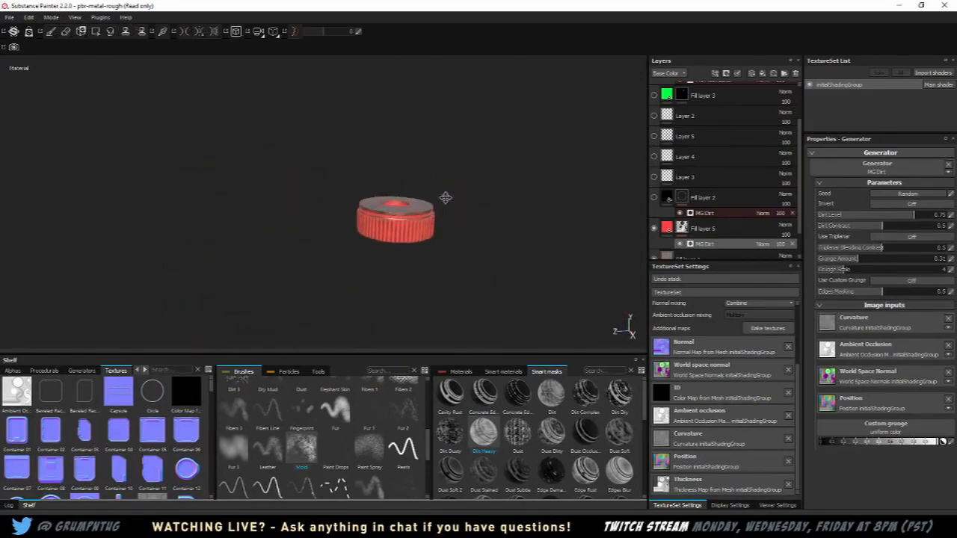
scroll(449, 196, "up", 4)
Step: Open the texture export settings and review the available export presets and their output map configuration
left_click(8, 17)
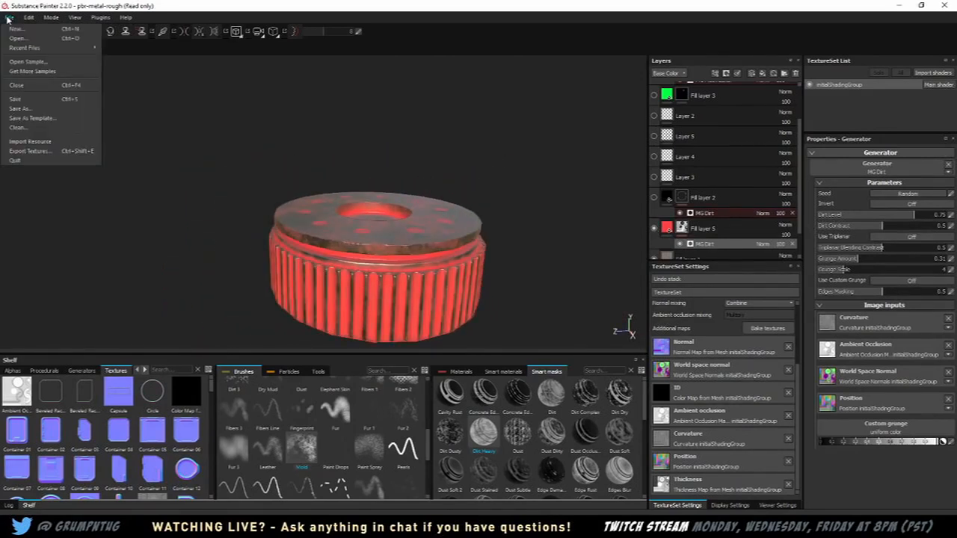
left_click(29, 151)
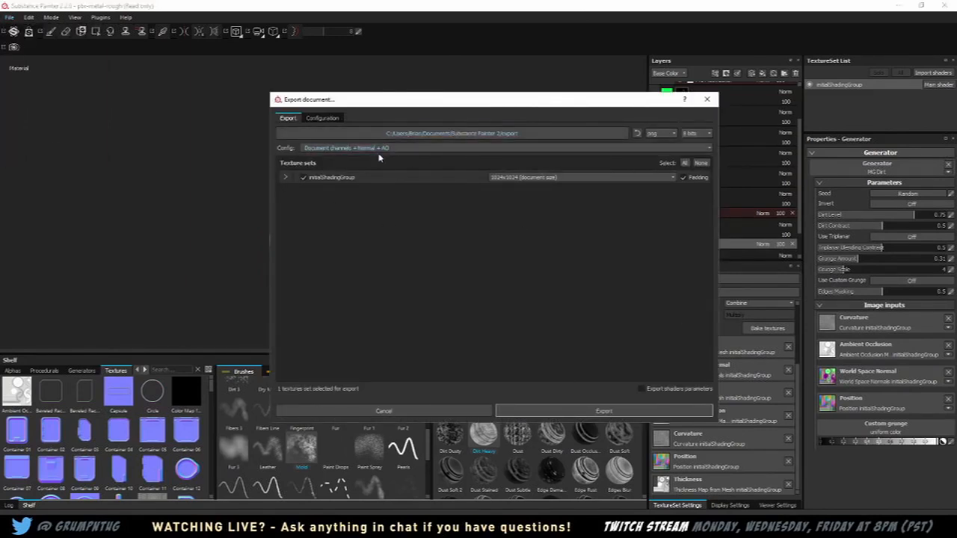
left_click(411, 151)
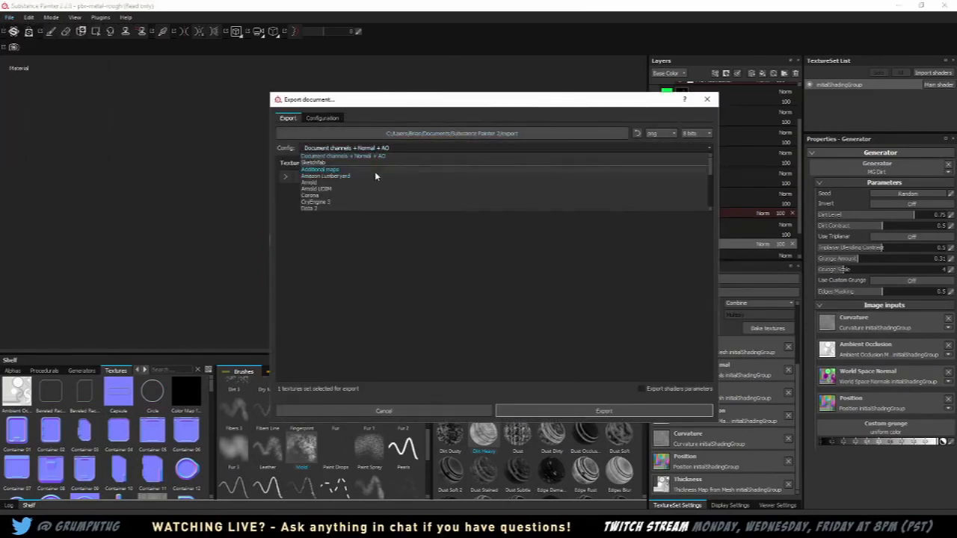
scroll(376, 175, "down", 6)
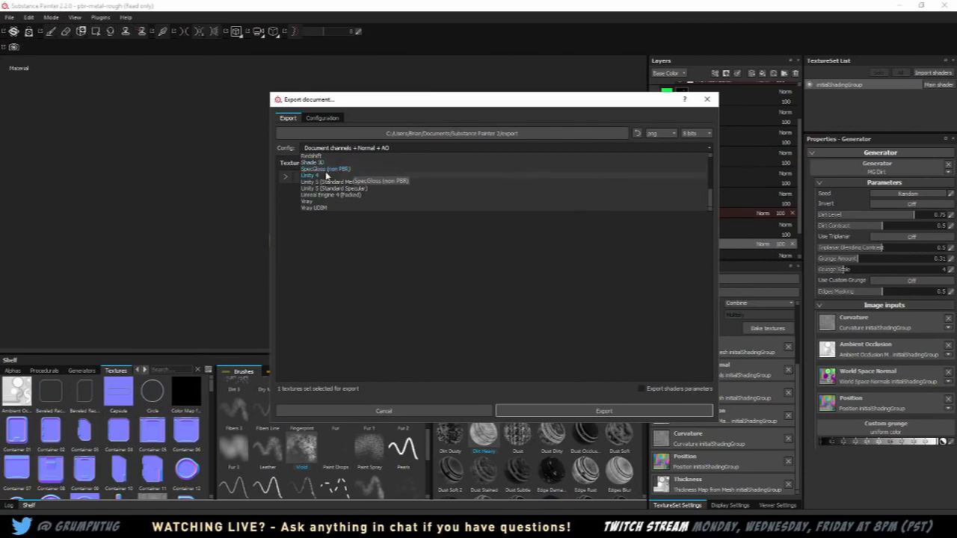
scroll(347, 203, "up", 1)
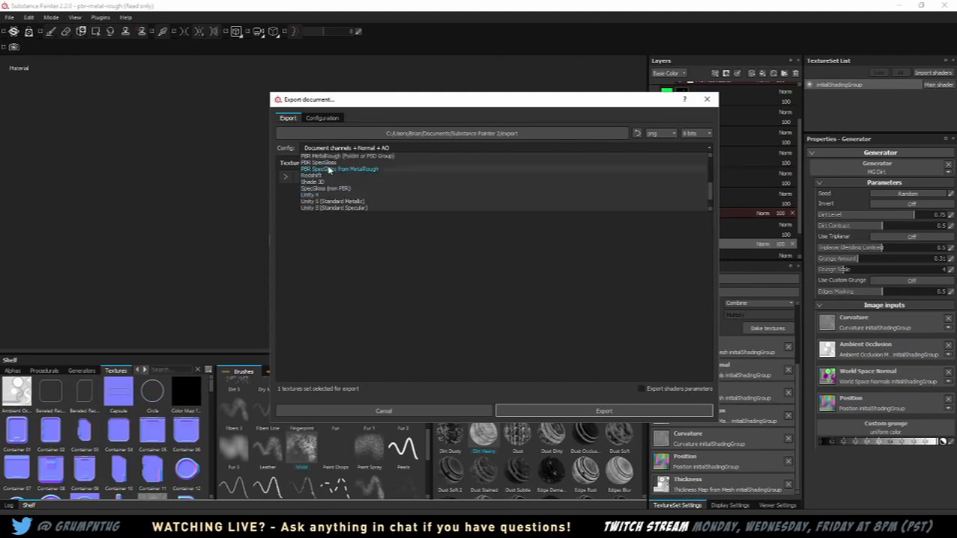
scroll(345, 175, "up", 1)
scroll(347, 172, "up", 1)
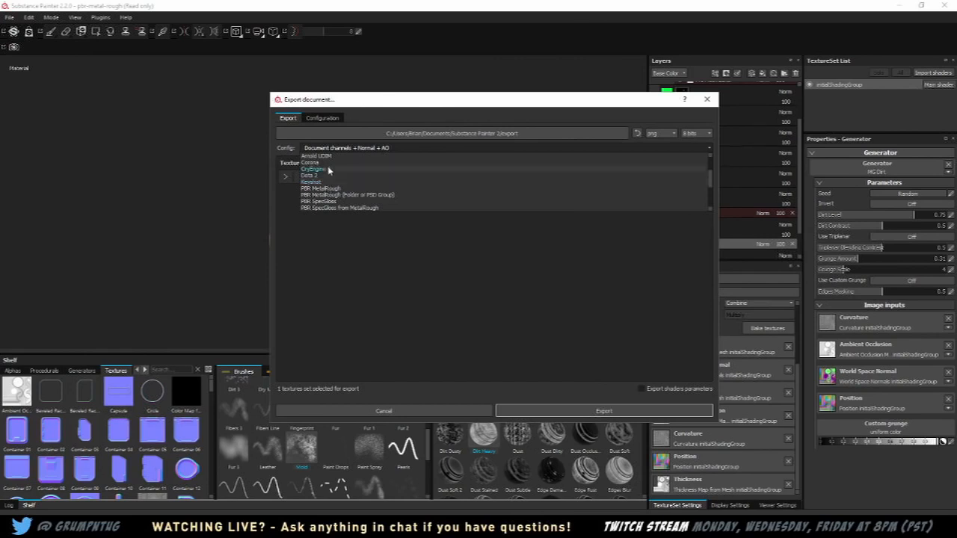
scroll(330, 183, "up", 2)
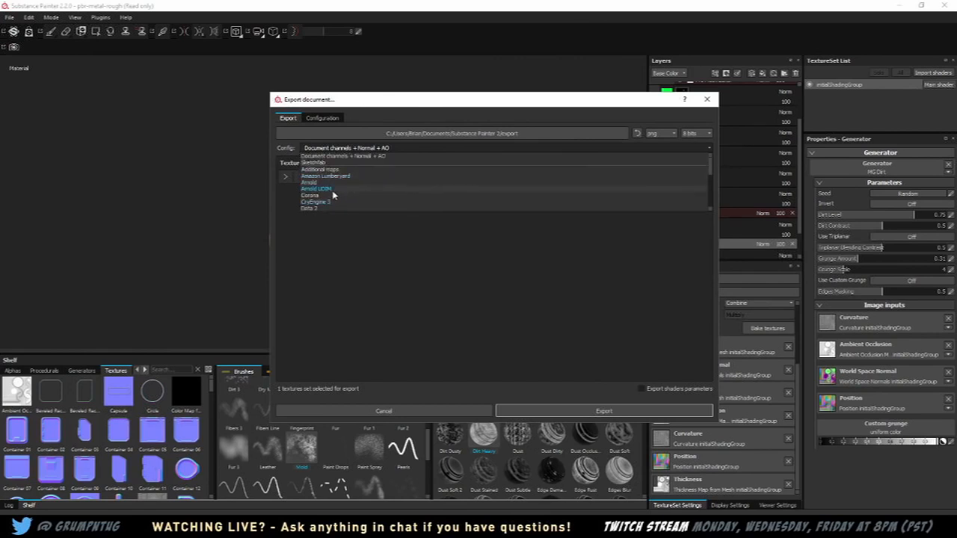
scroll(493, 192, "down", 5)
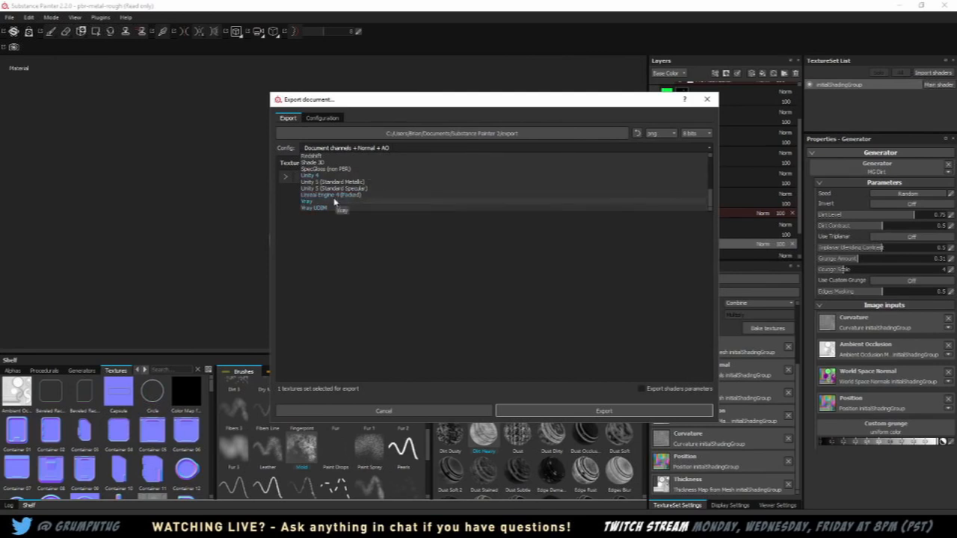
left_click(384, 293)
left_click(324, 120)
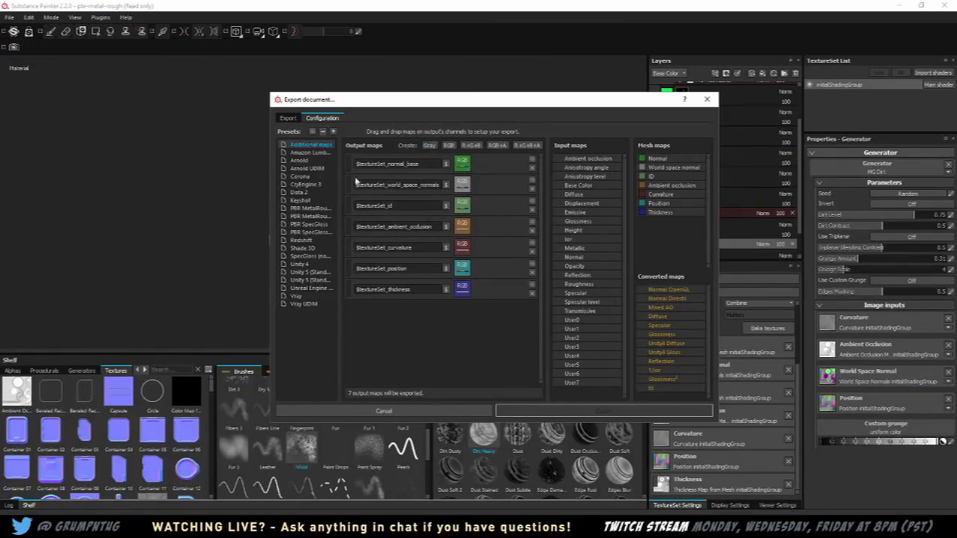
left_click(288, 117)
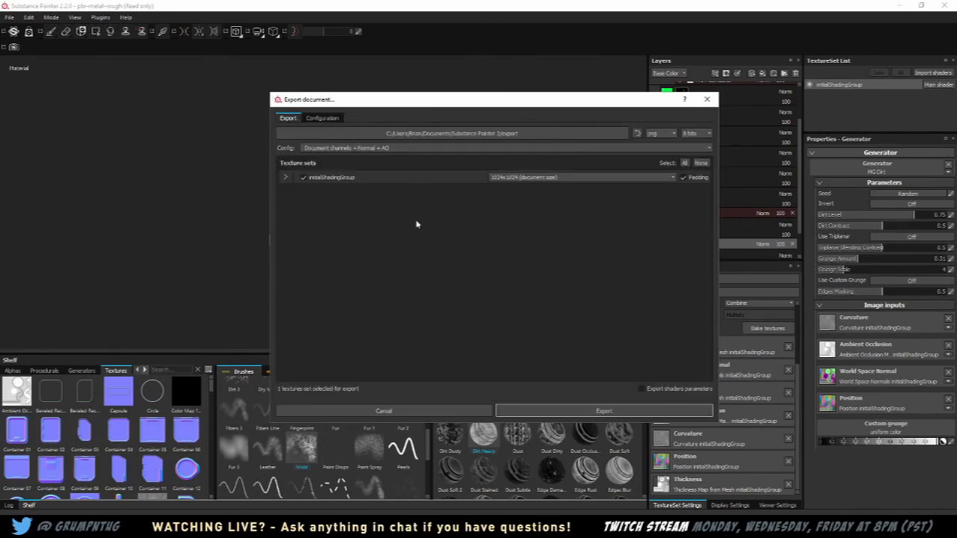
Step: Export the texture set with the Unreal Engine 4 (Packed) preset and open the export folder
left_click(366, 148)
scroll(334, 189, "down", 3)
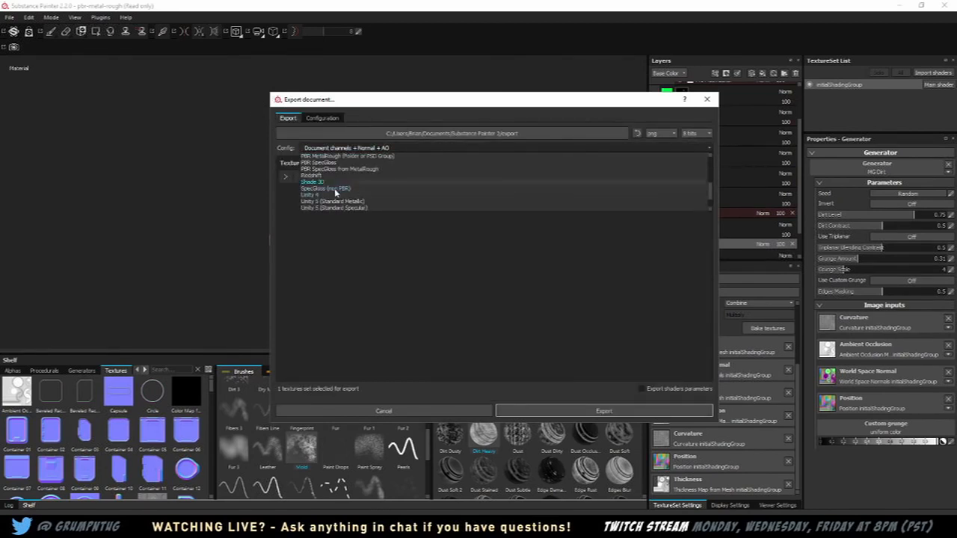
left_click(323, 203)
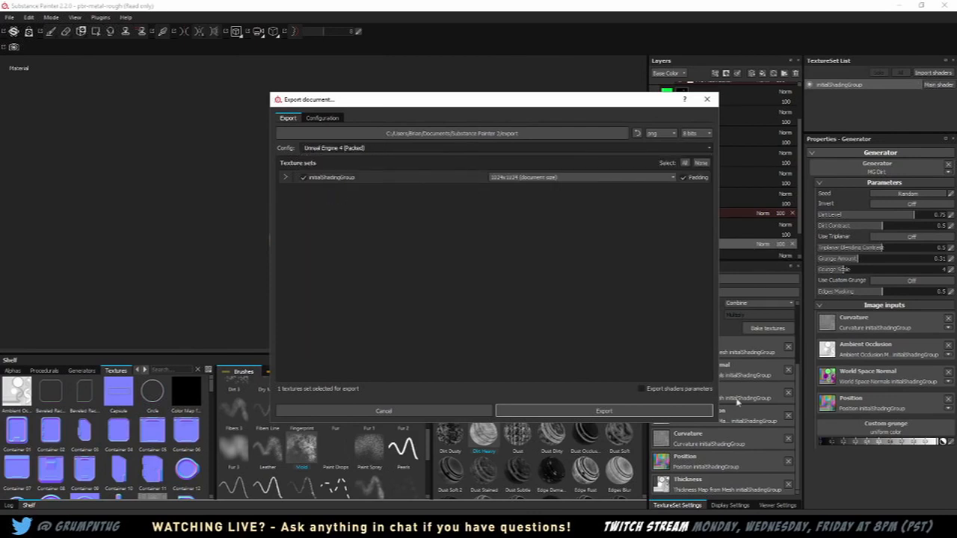
left_click(566, 413)
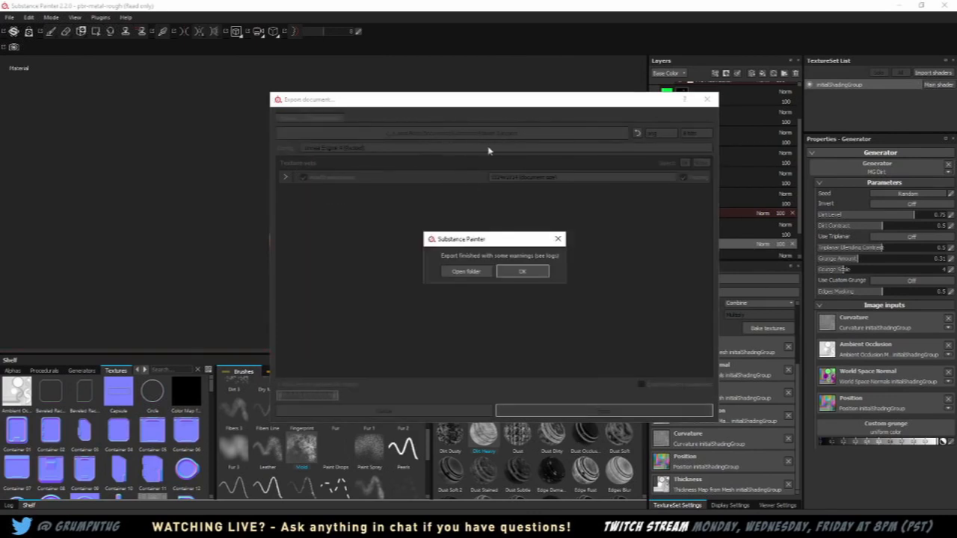
left_click(466, 272)
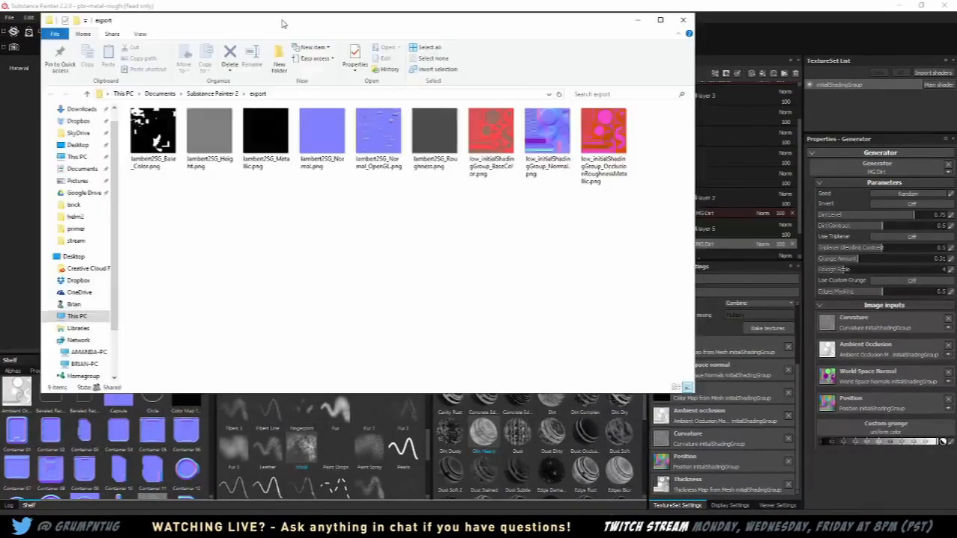
Step: Check the exported Normal and BaseColor maps of the initialShadingGroup texture set, and close the export folder
left_click_drag(427, 225, 160, 128)
key("Delete")
left_click(546, 134)
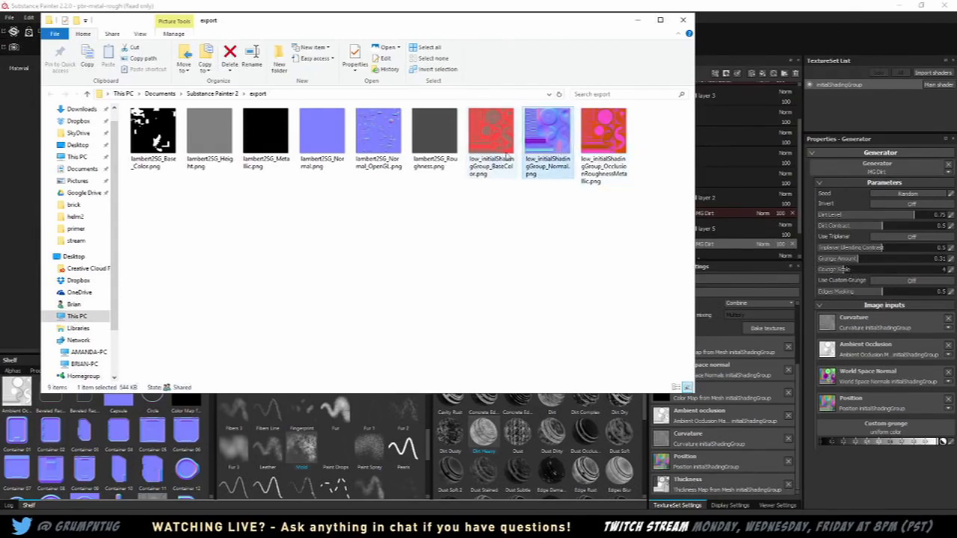
left_click(491, 138)
left_click(684, 20)
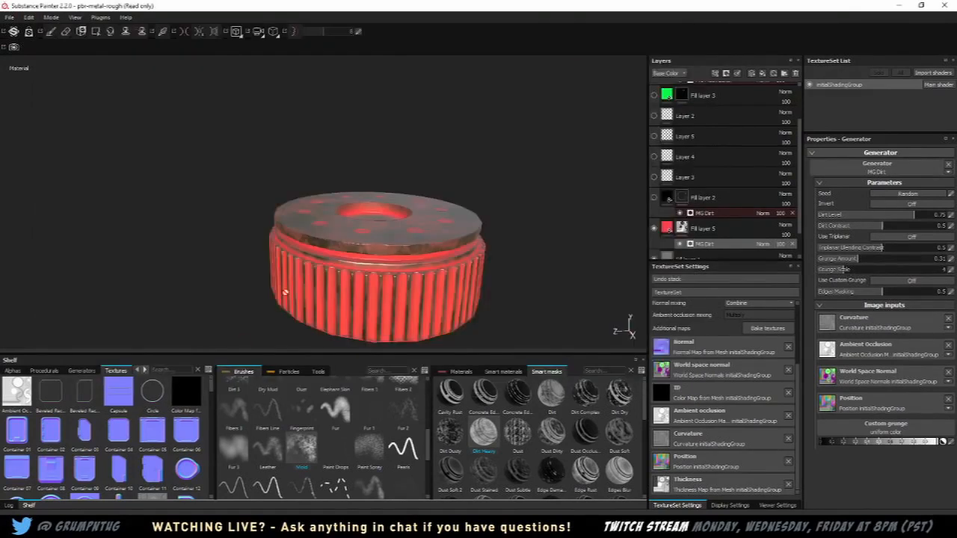
Step: Examine the red dirt texturing on the cylindrical mesh's upper face and ribbed sides from several angles and distances
left_click_drag(444, 122, 444, 144, "alt")
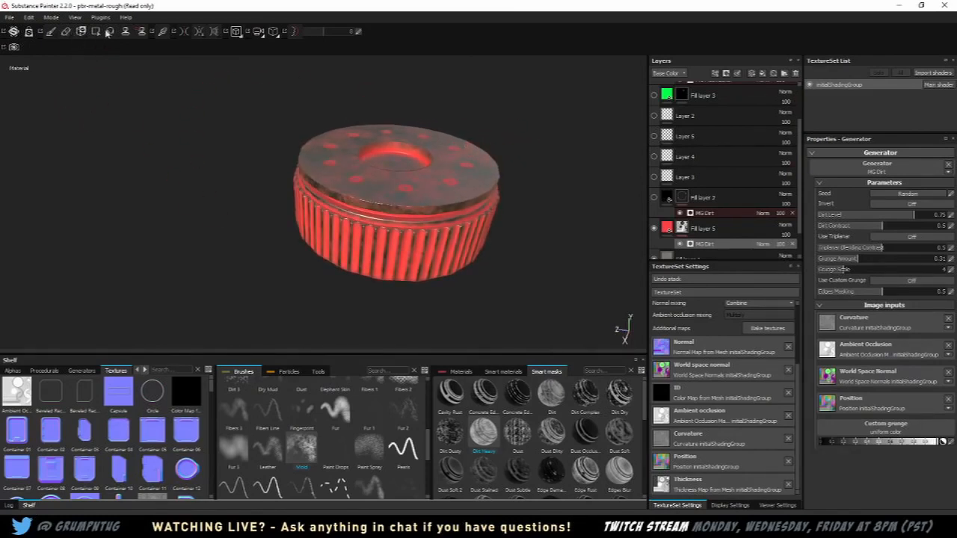
middle_click_drag(328, 107, 336, 138, "alt")
scroll(336, 138, "down", 1)
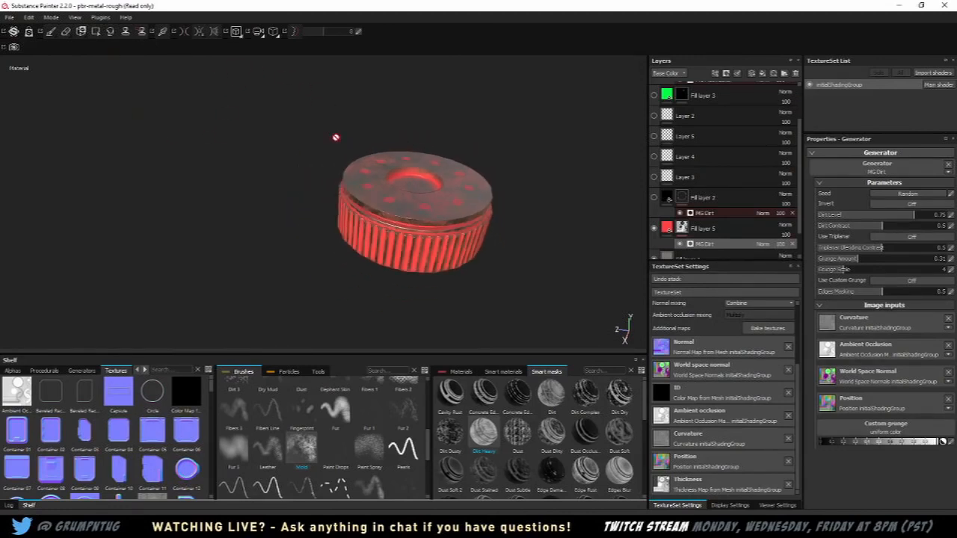
scroll(336, 137, "up", 2)
left_click_drag(341, 164, 304, 152, "alt")
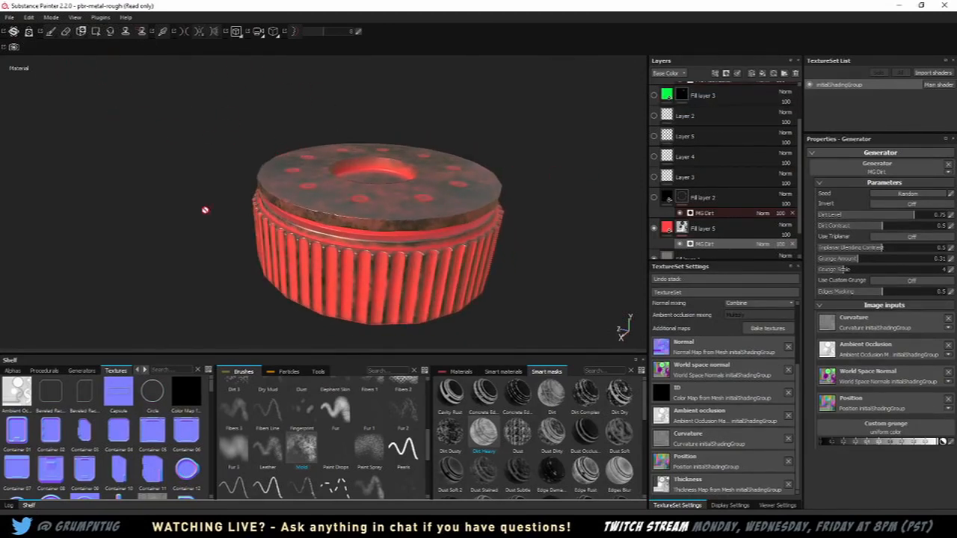
left_click_drag(399, 189, 423, 210, "alt")
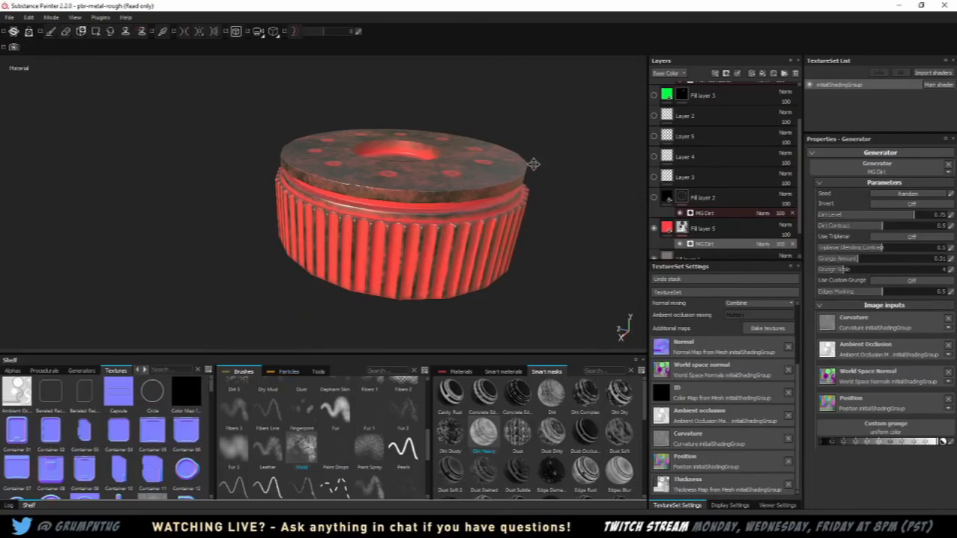
left_click_drag(533, 164, 496, 133, "alt")
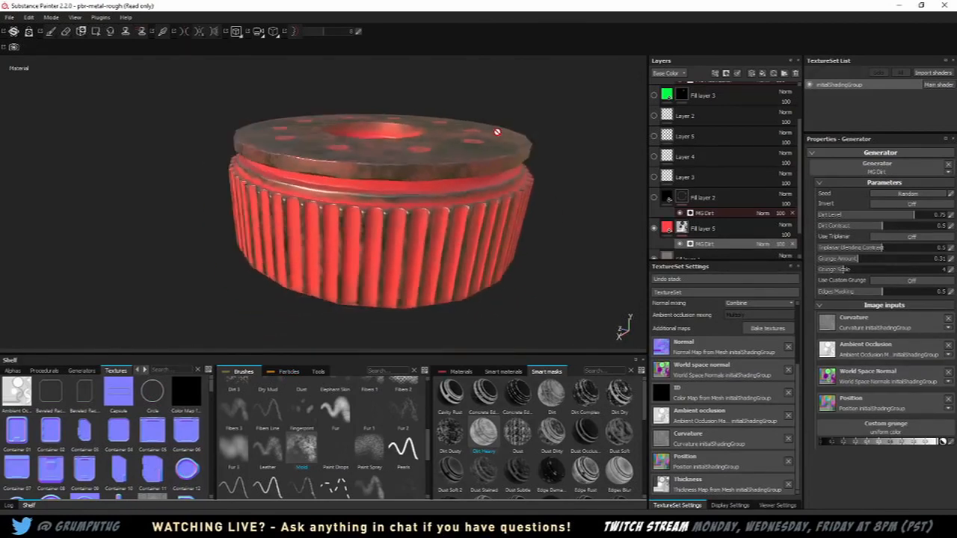
right_click_drag(496, 132, 452, 141, "alt")
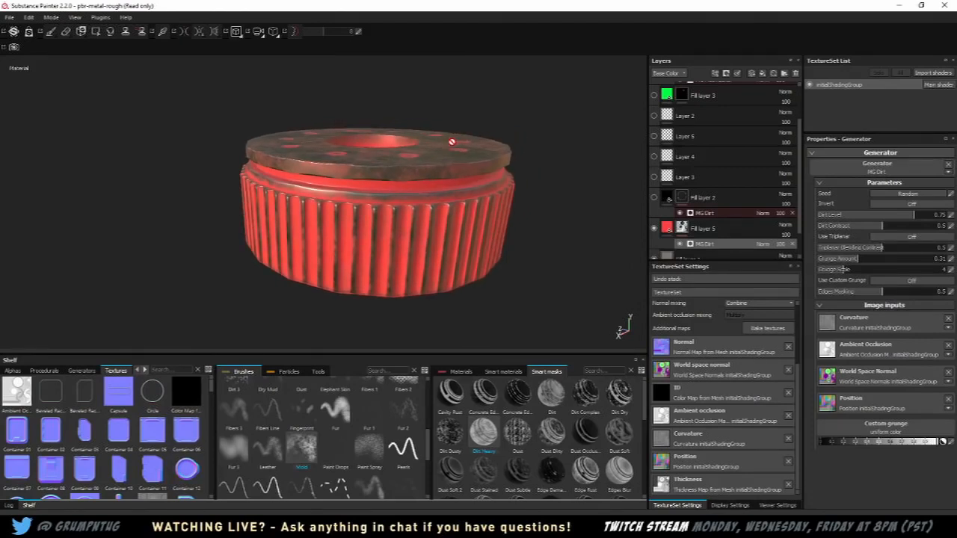